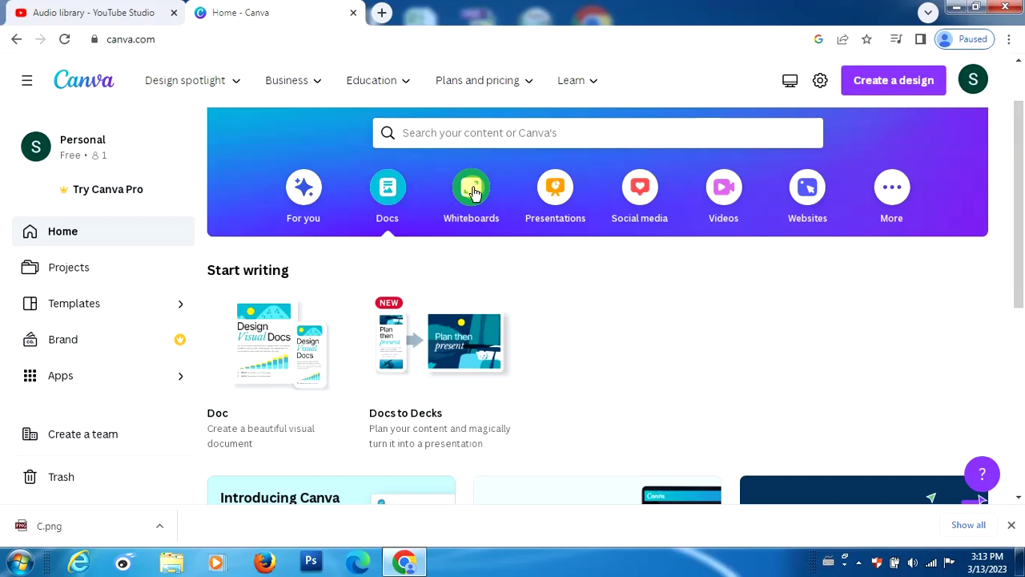
click(472, 190)
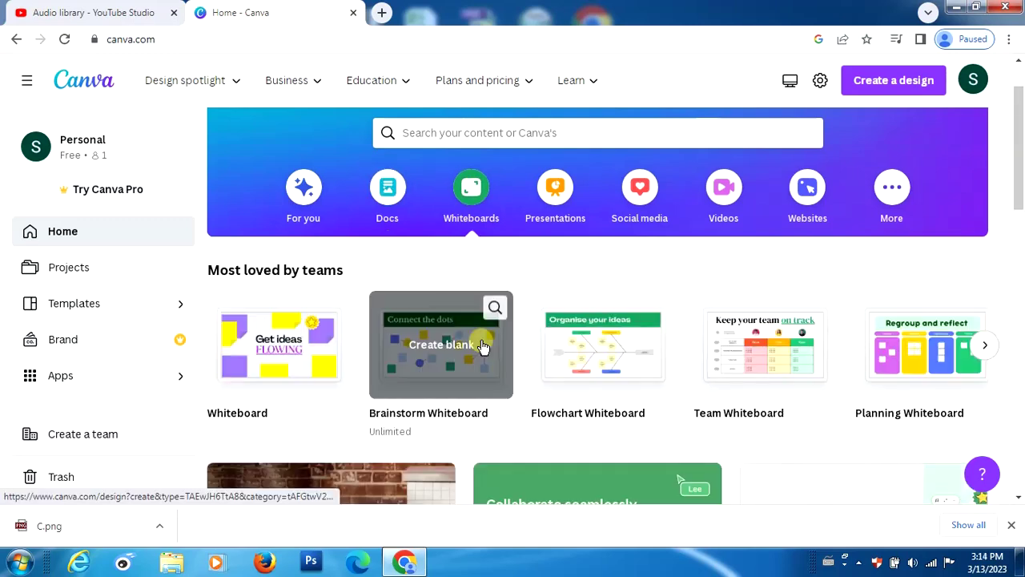
click(985, 357)
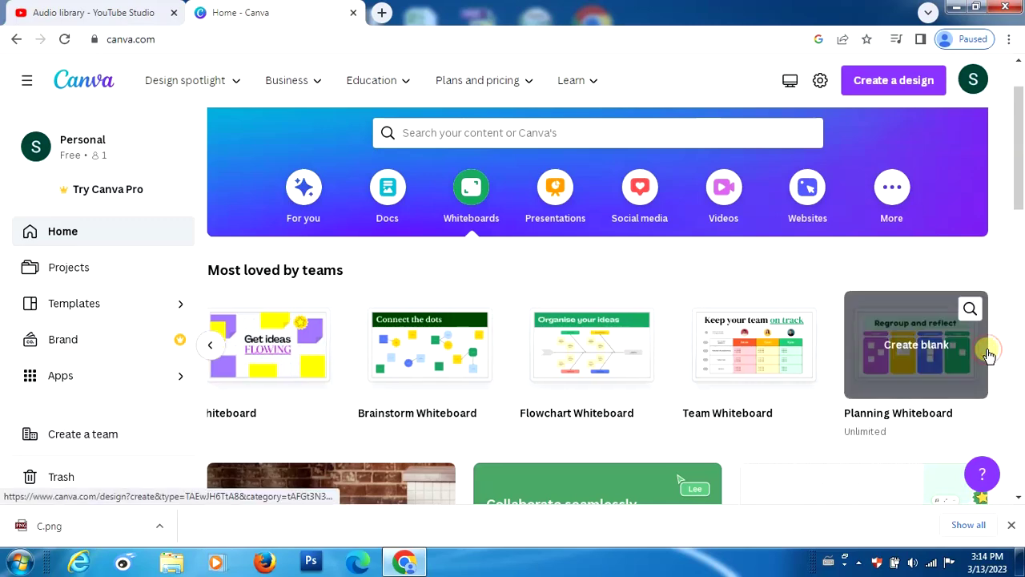
click(209, 346)
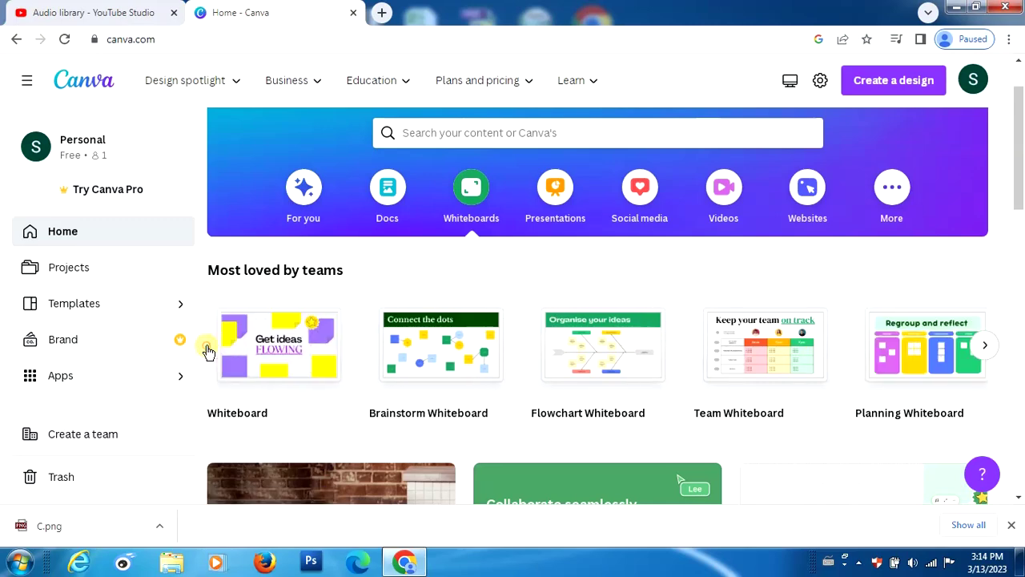
click(638, 192)
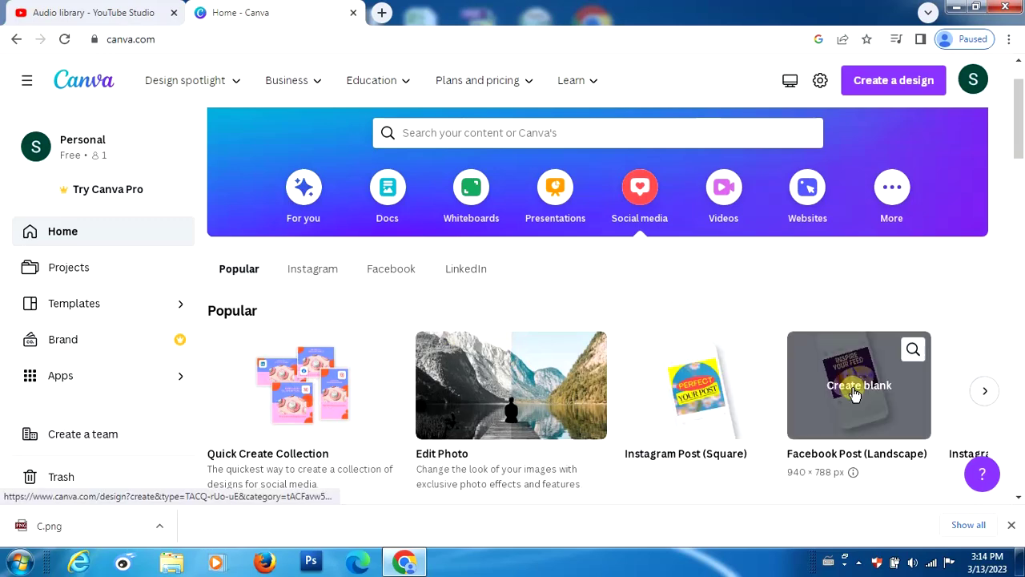
Create a blank YouTube Thumbnail design from the For you suggestions
click(298, 195)
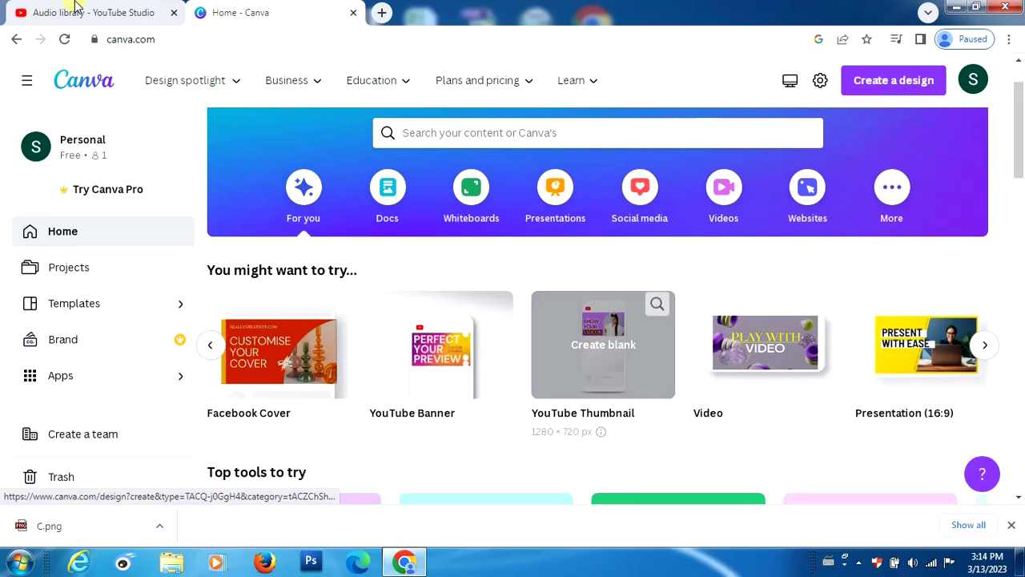
mouse_move(592, 359)
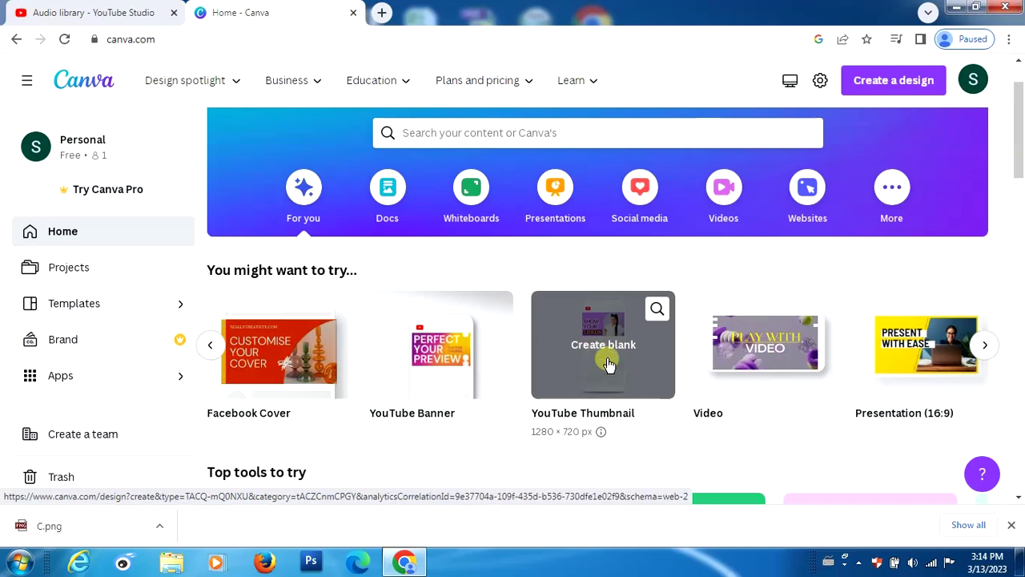
click(606, 361)
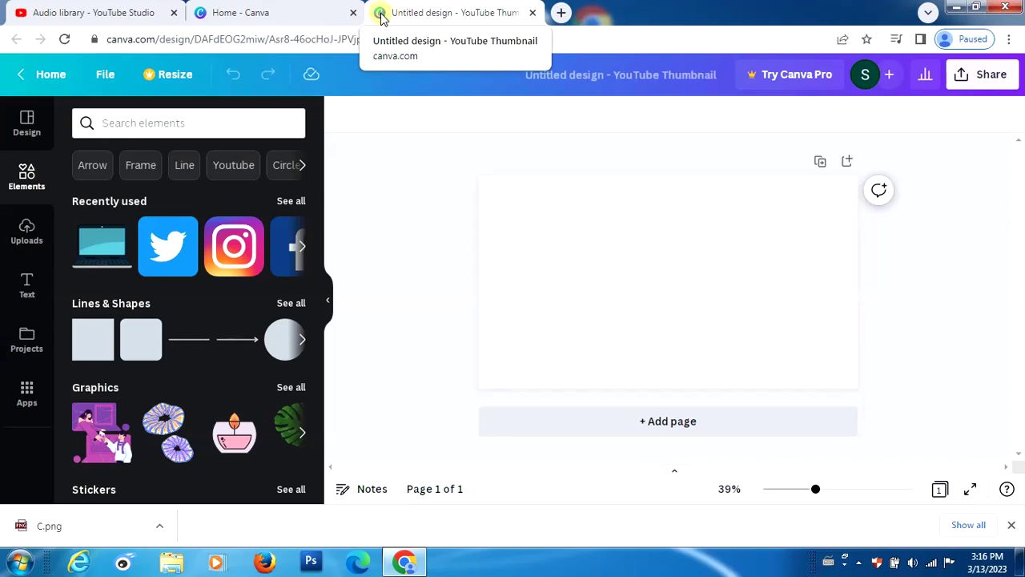
Set the blank thumbnail page's background to the solid default yellow
click(251, 14)
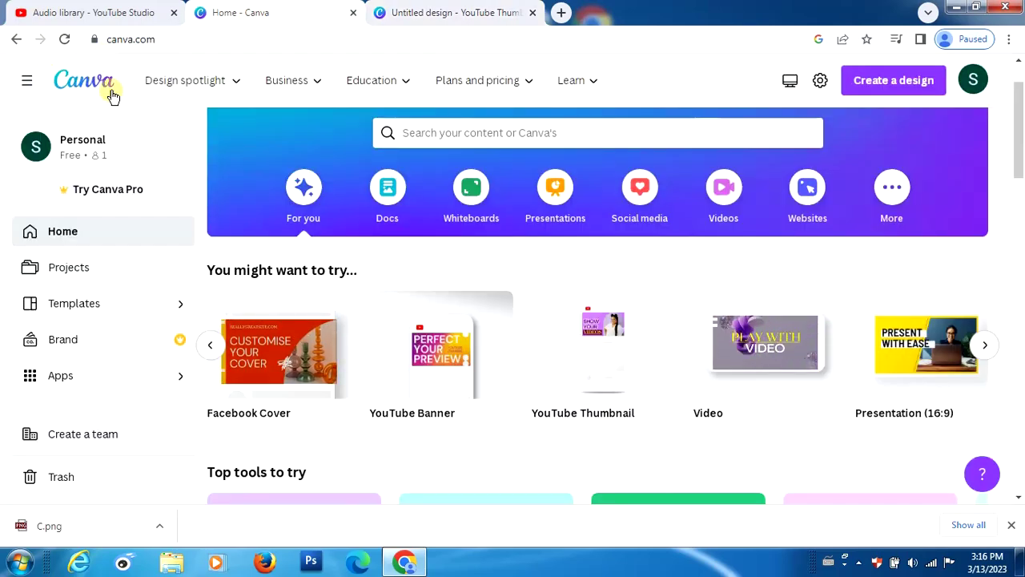
click(421, 12)
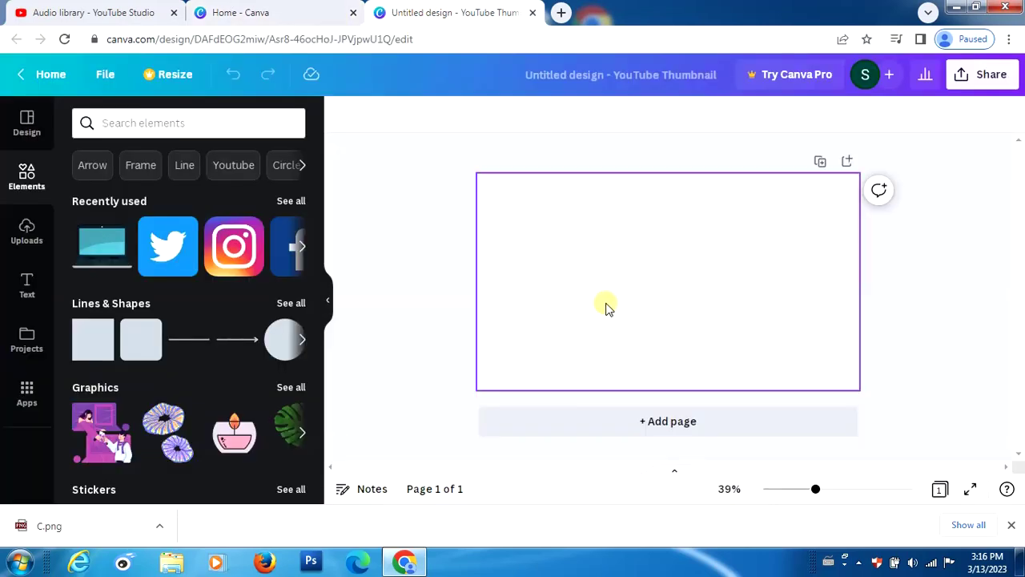
click(593, 298)
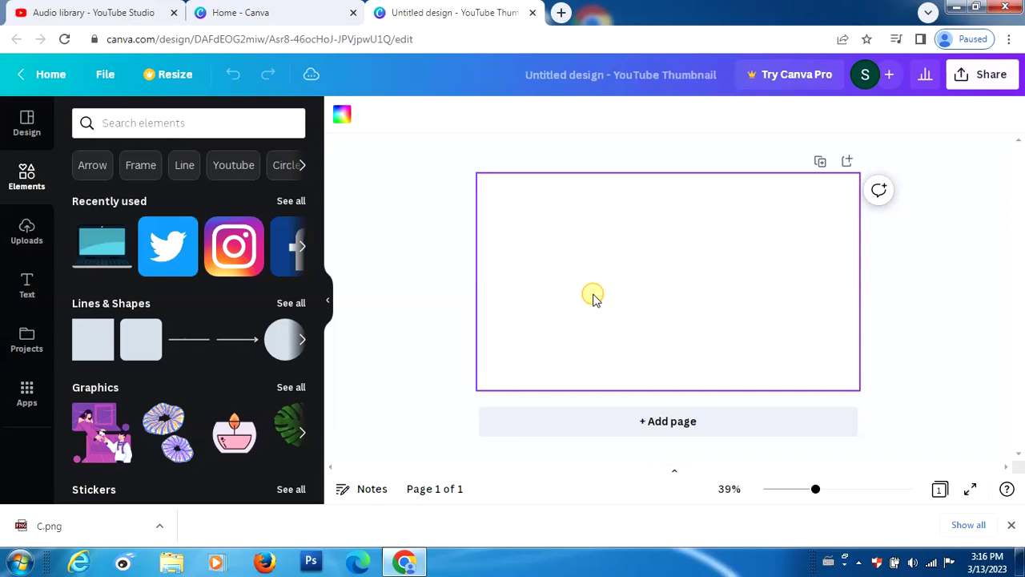
click(342, 118)
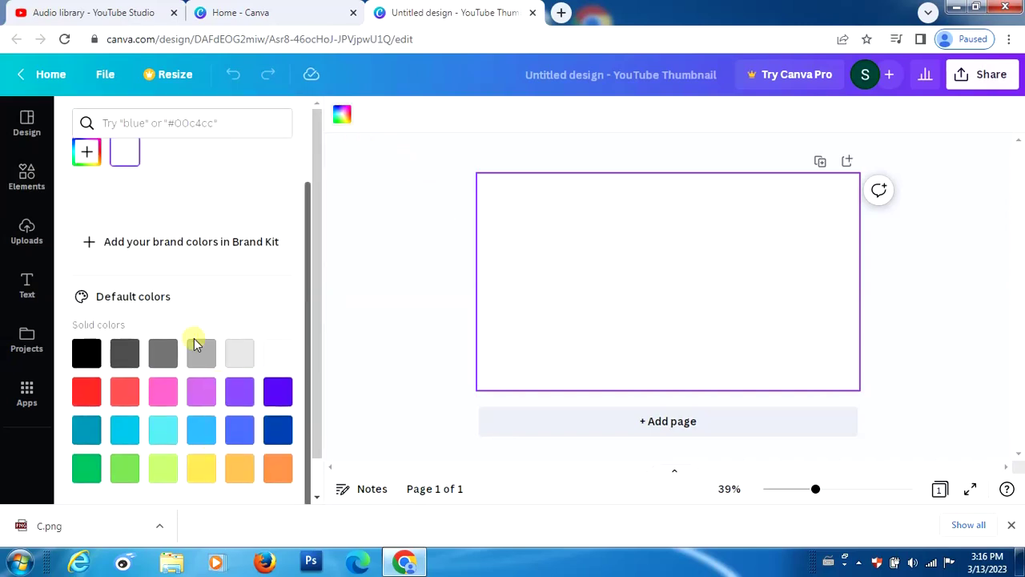
click(201, 468)
click(561, 253)
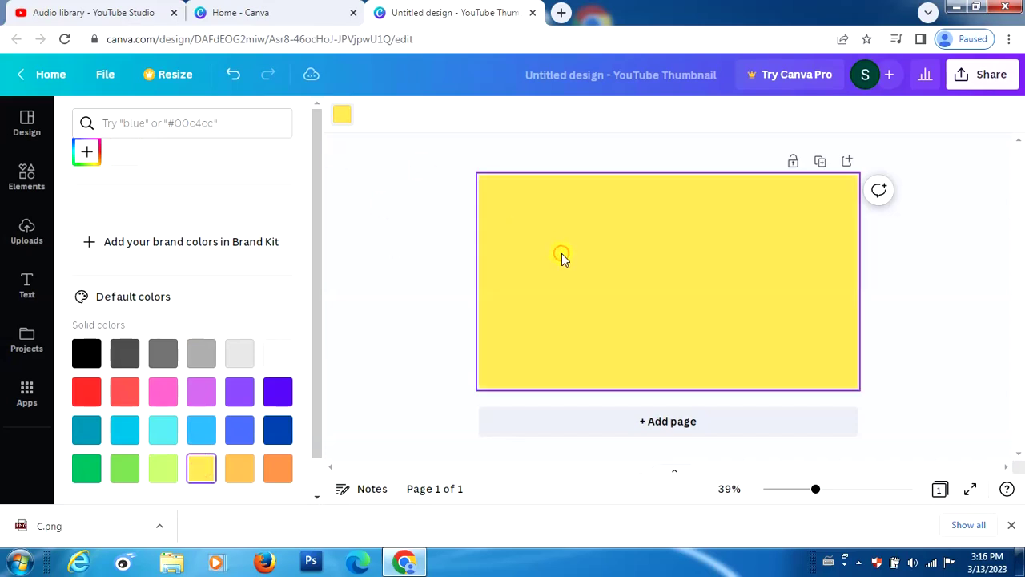
Add a heading reading "C" to the page and enlarge it to about font size 163
click(26, 290)
click(150, 244)
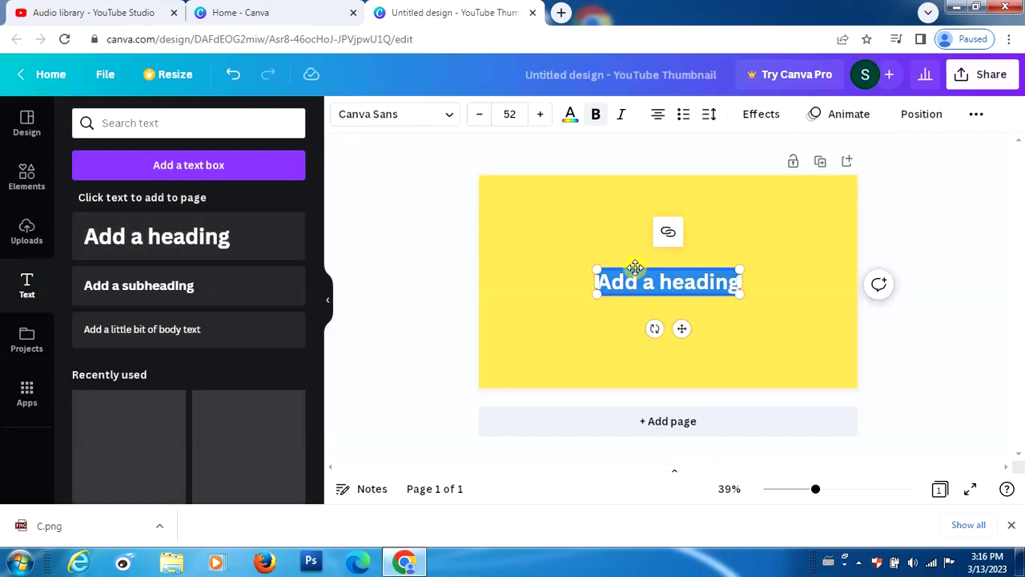
text(C)
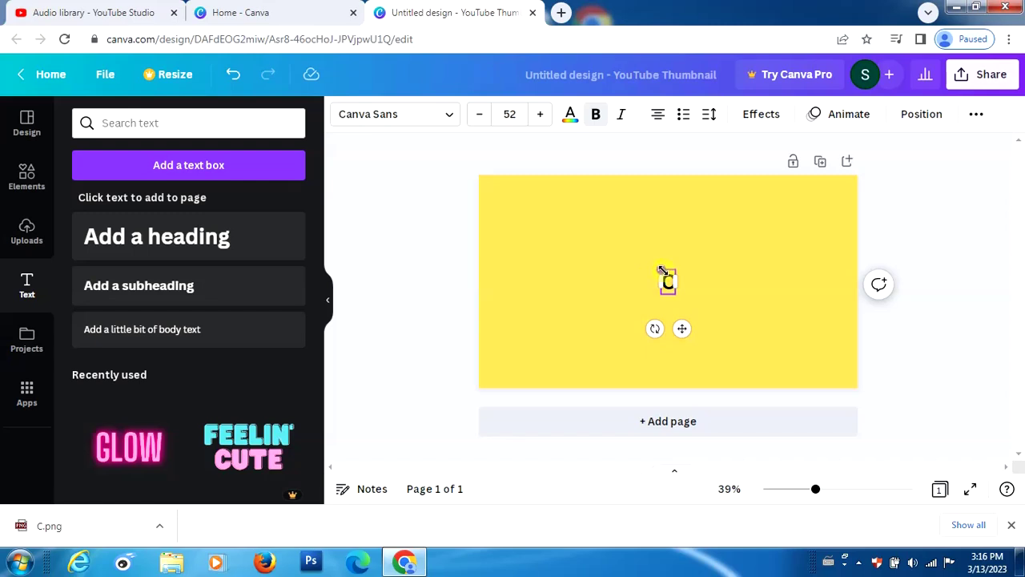
drag(662, 269, 613, 230)
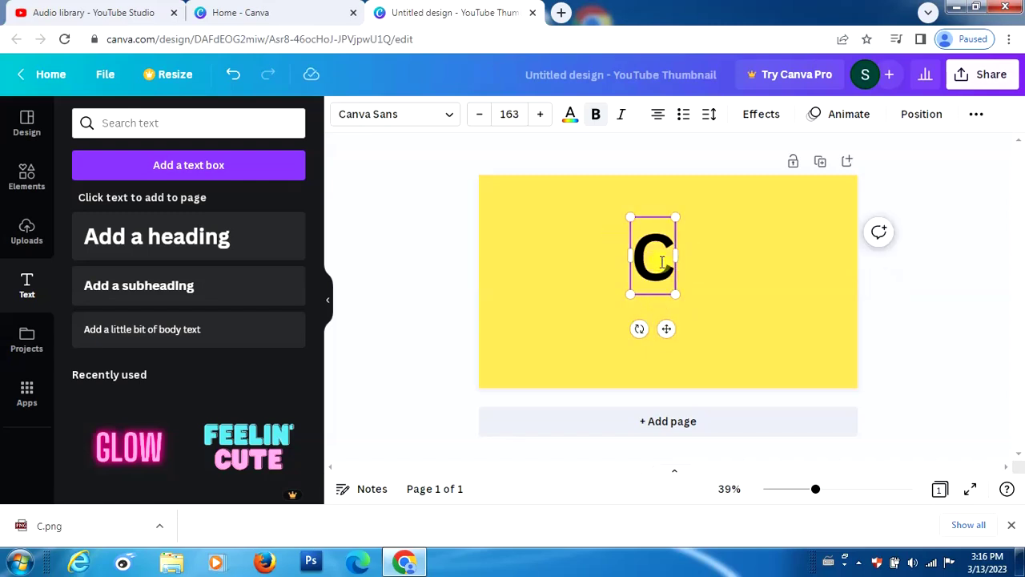
Change the font of the letter "C" to Alice and deselect the text
double_click(653, 257)
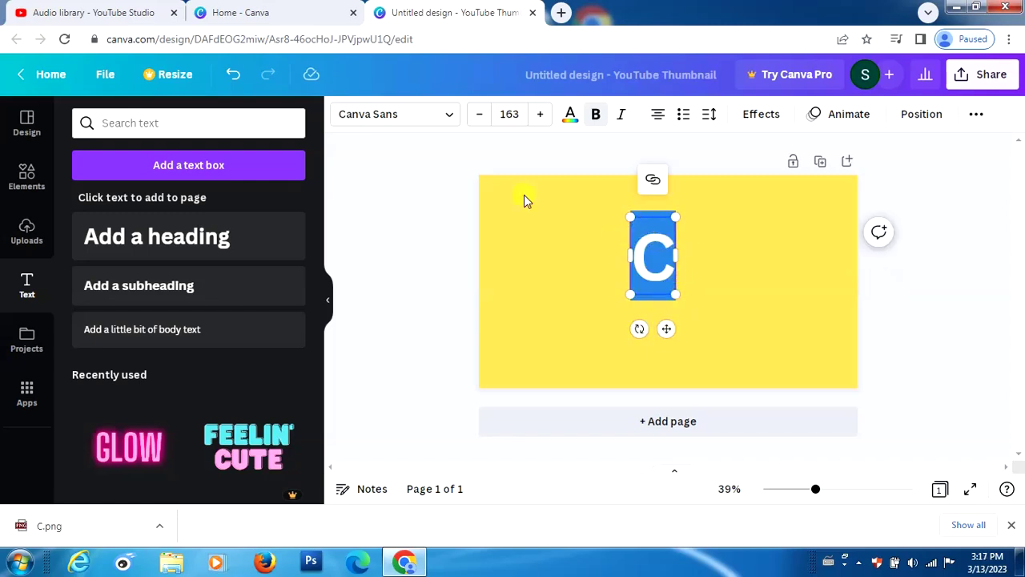
click(450, 117)
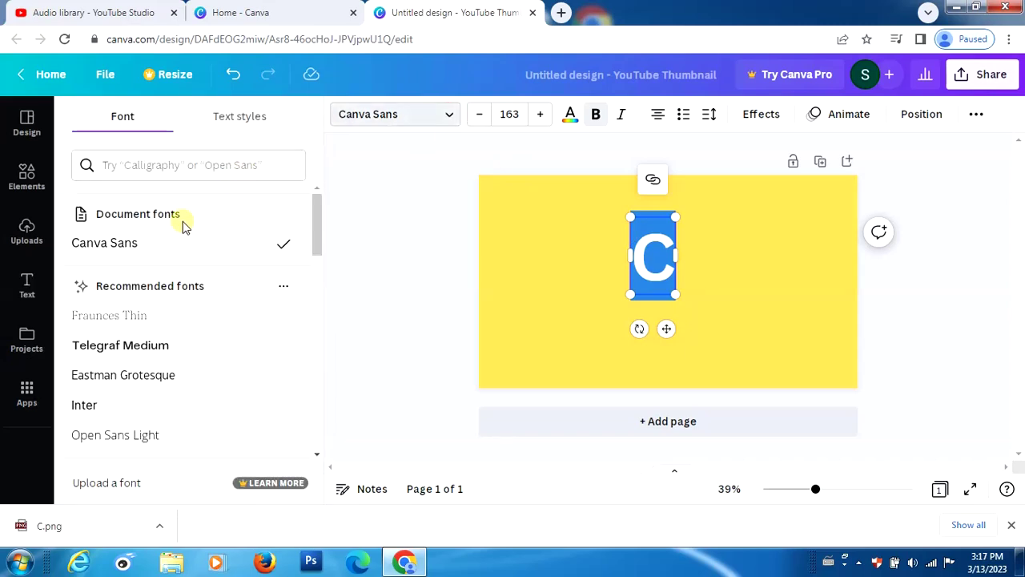
scroll(183, 227, down, 5)
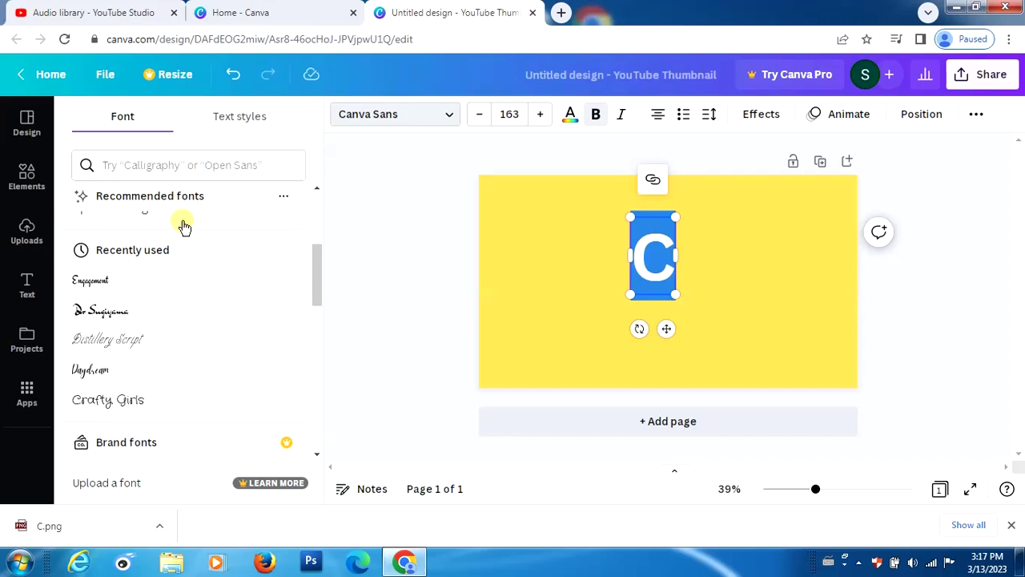
scroll(183, 225, down, 4)
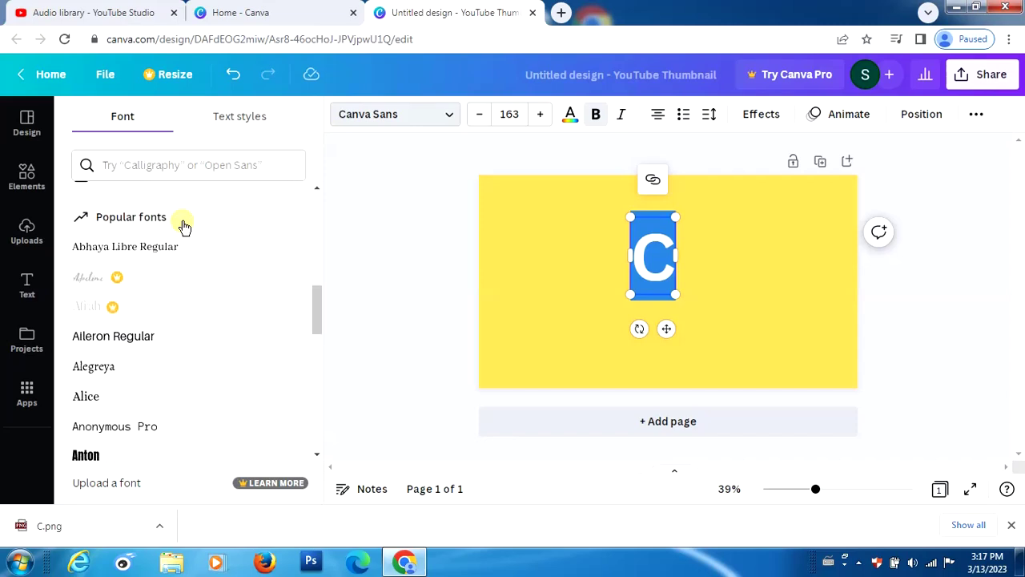
click(117, 324)
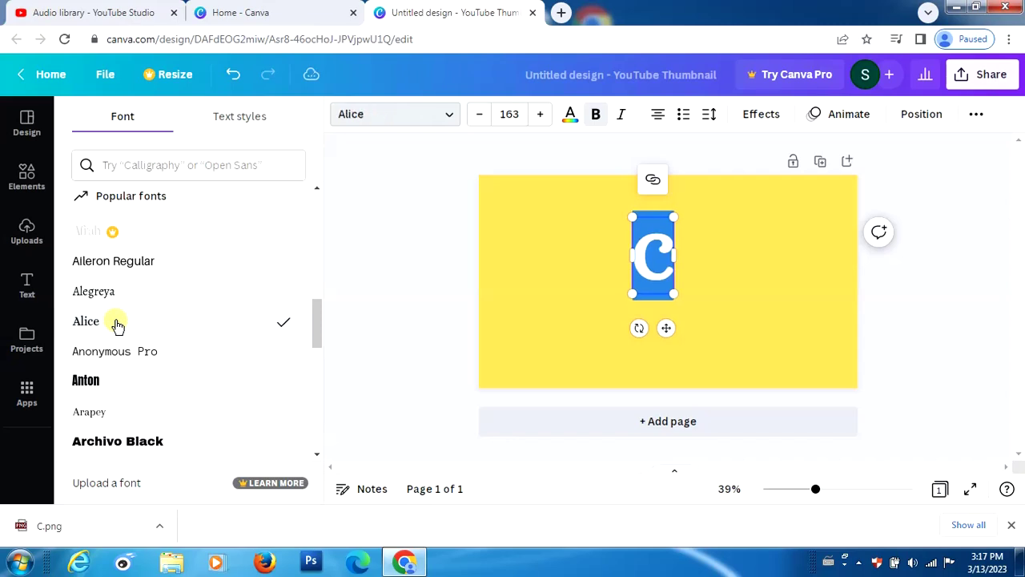
key(Escape)
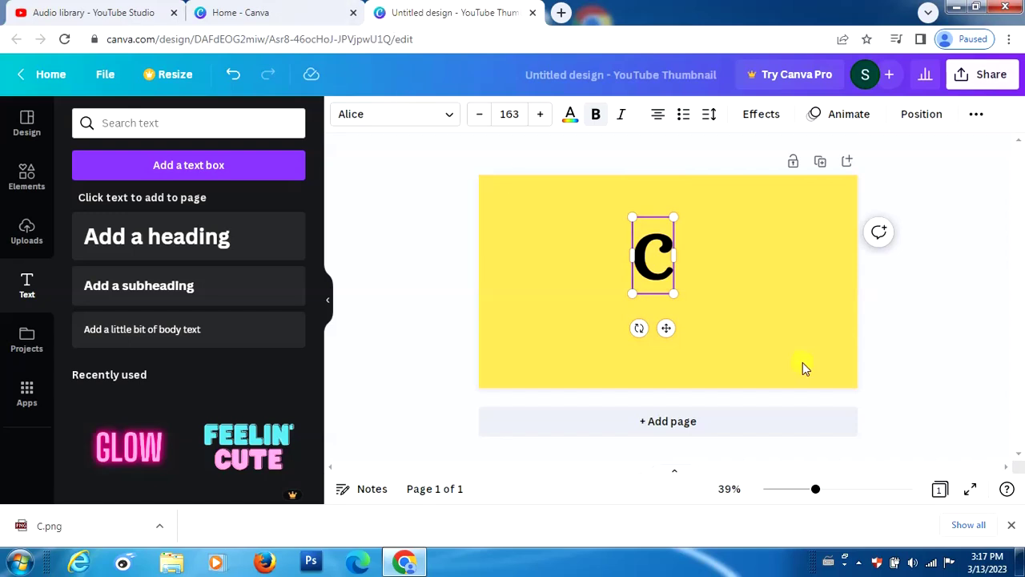
click(705, 286)
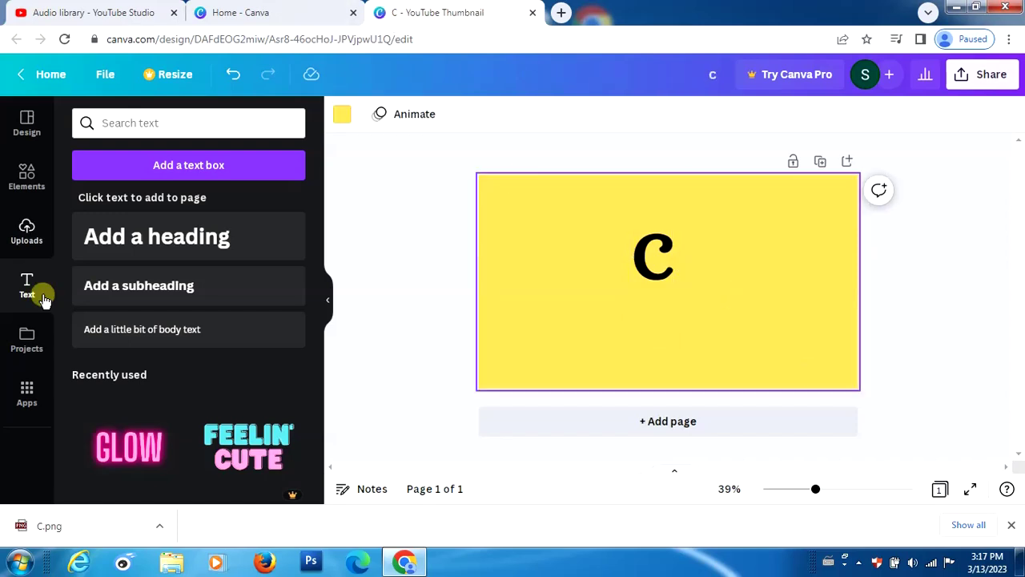
Add a second heading reading "Canva" and enlarge it to about font size 98, just below the "C"
click(168, 237)
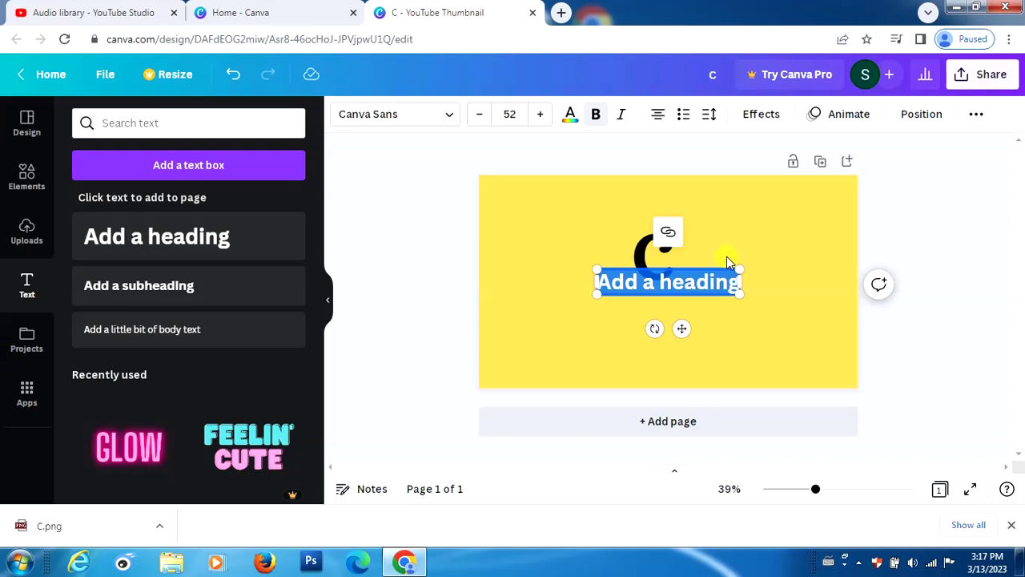
text(Ca)
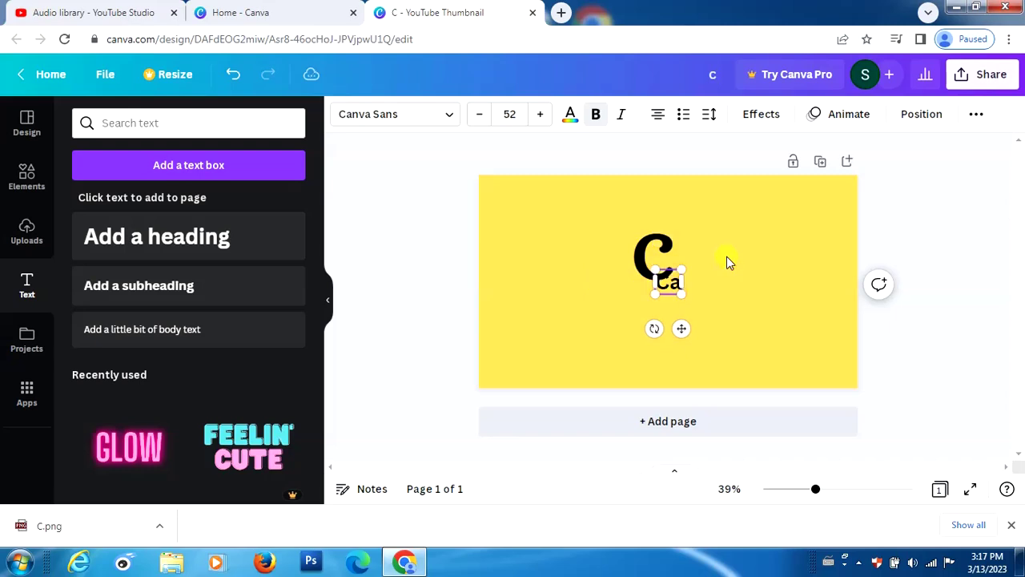
text(nva)
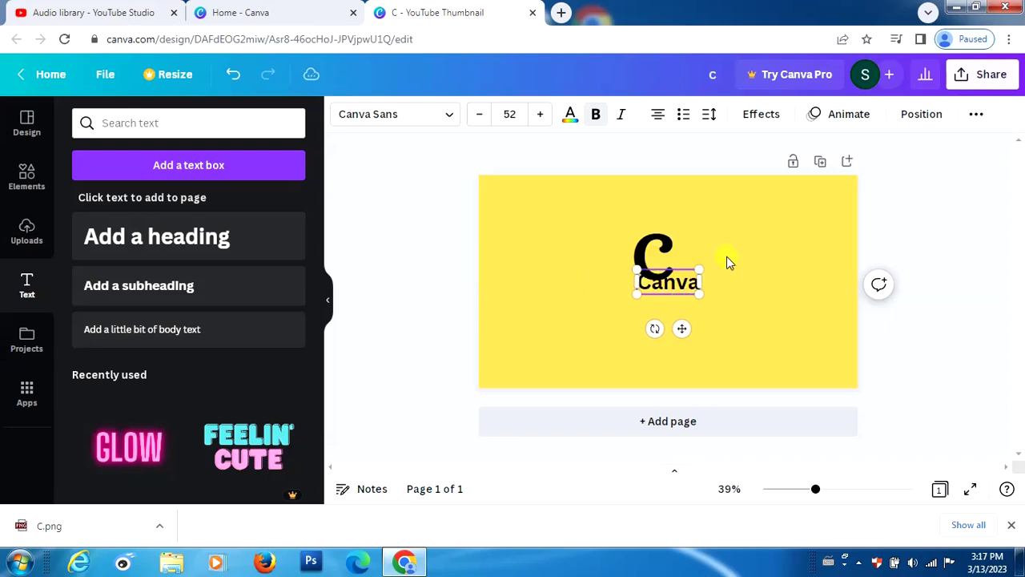
drag(693, 294, 767, 362)
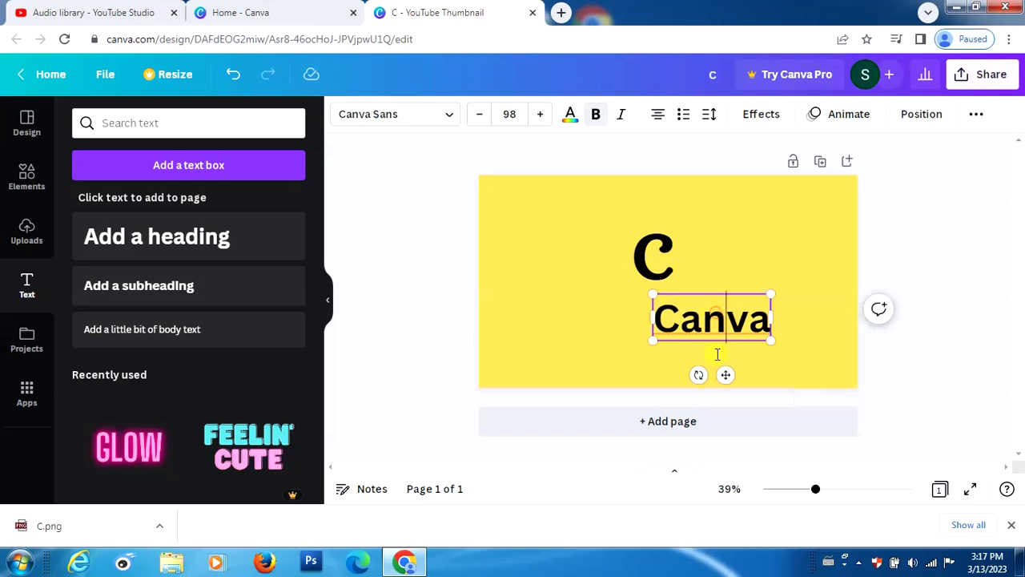
Select the word "Canva" in the lower heading and view the original Canva logo on the home page for reference
double_click(700, 336)
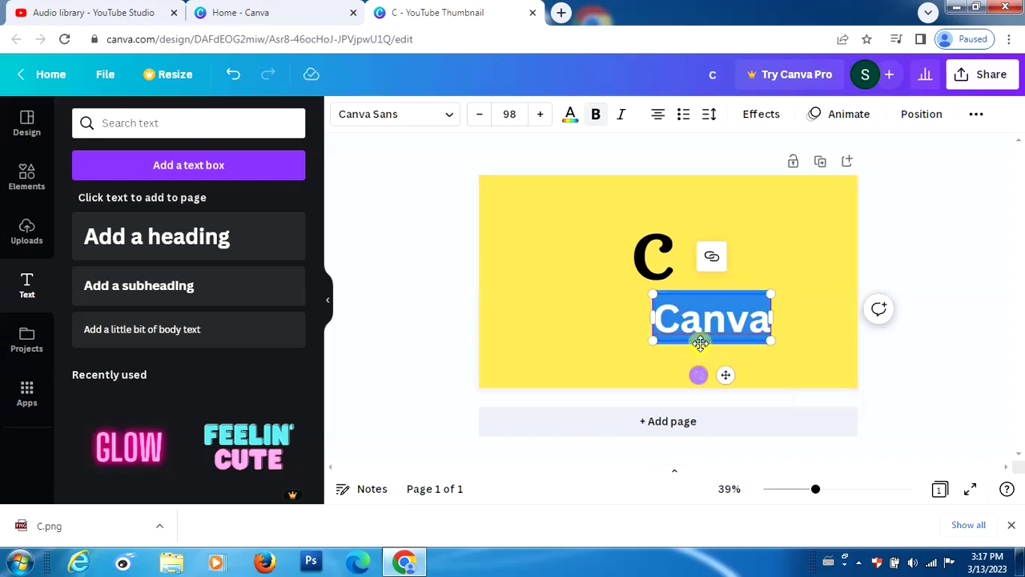
click(240, 16)
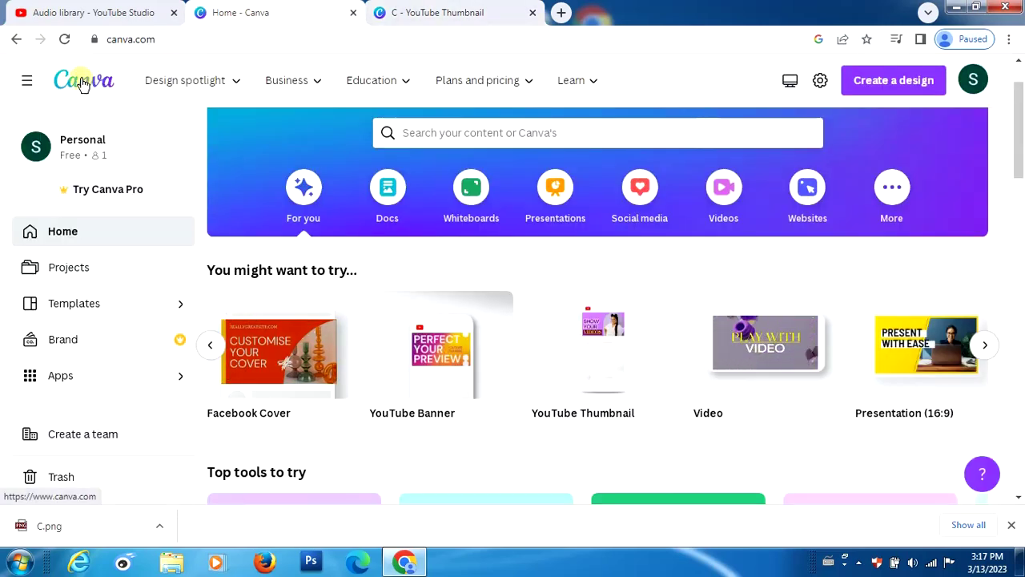
click(413, 13)
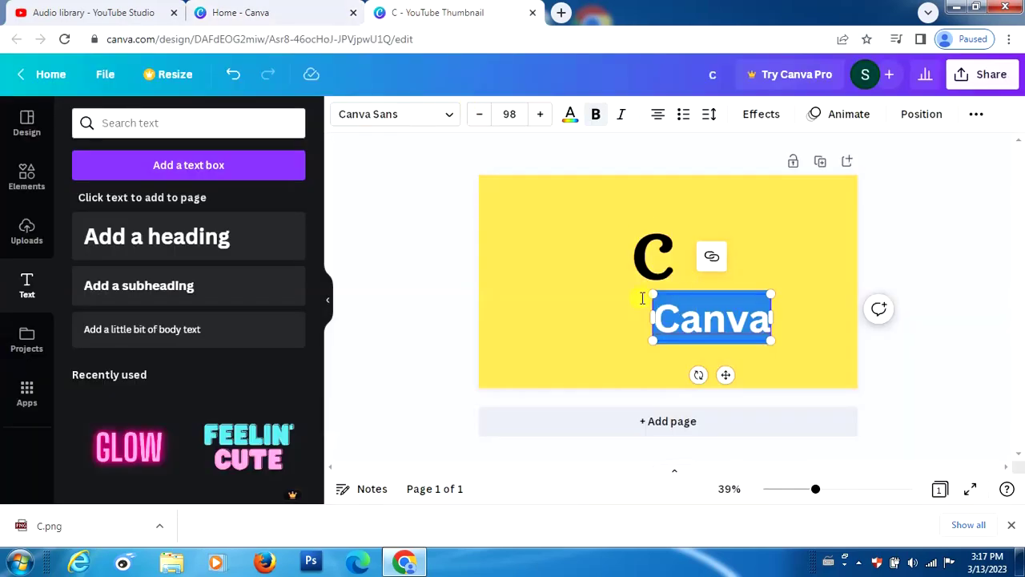
Try the Nickainley and Agrandir fonts on the word "Canva"
click(453, 116)
scroll(166, 251, down, 2)
scroll(165, 252, down, 12)
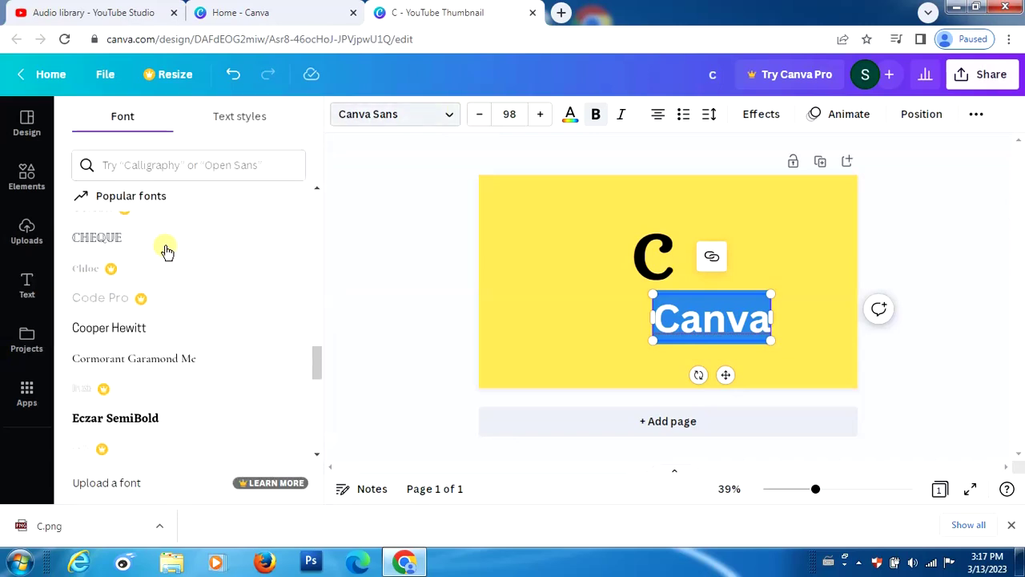
scroll(166, 252, down, 2)
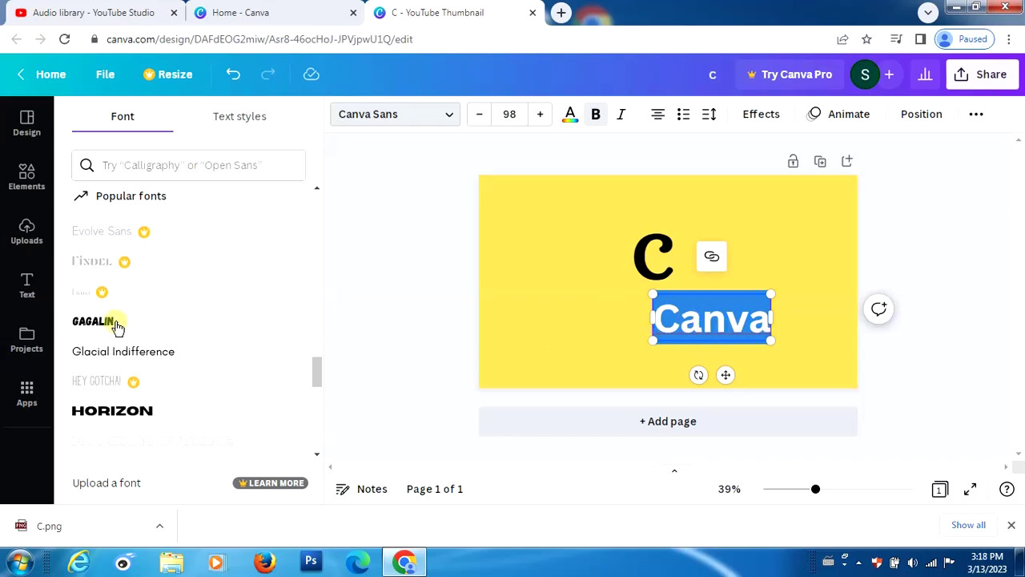
scroll(118, 324, down, 6)
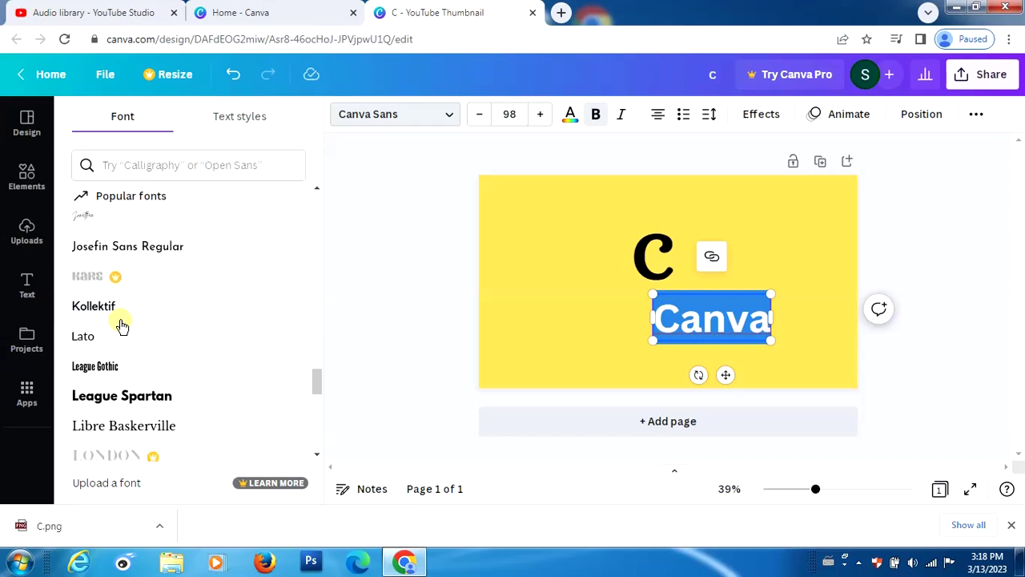
scroll(120, 324, down, 8)
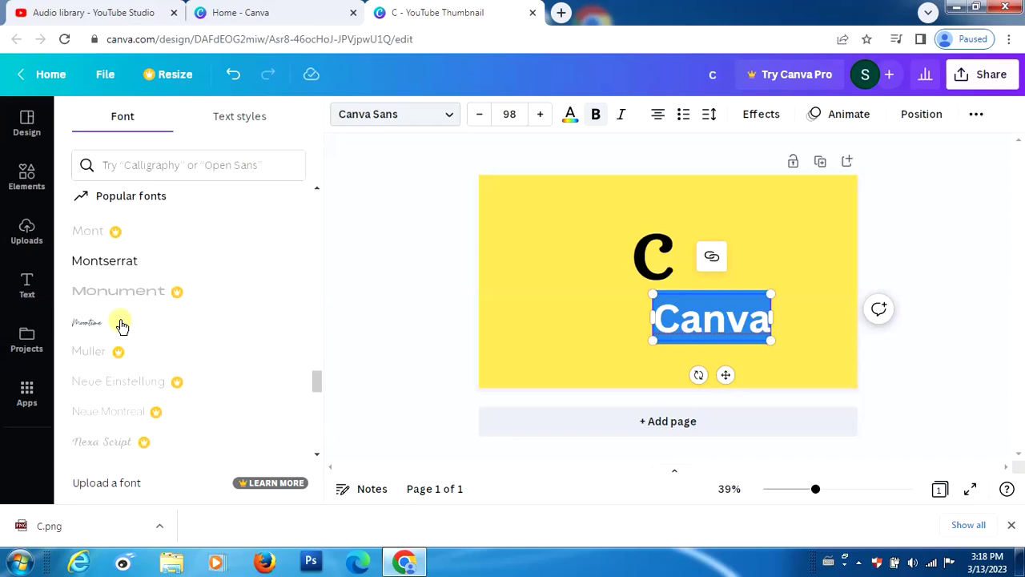
click(130, 279)
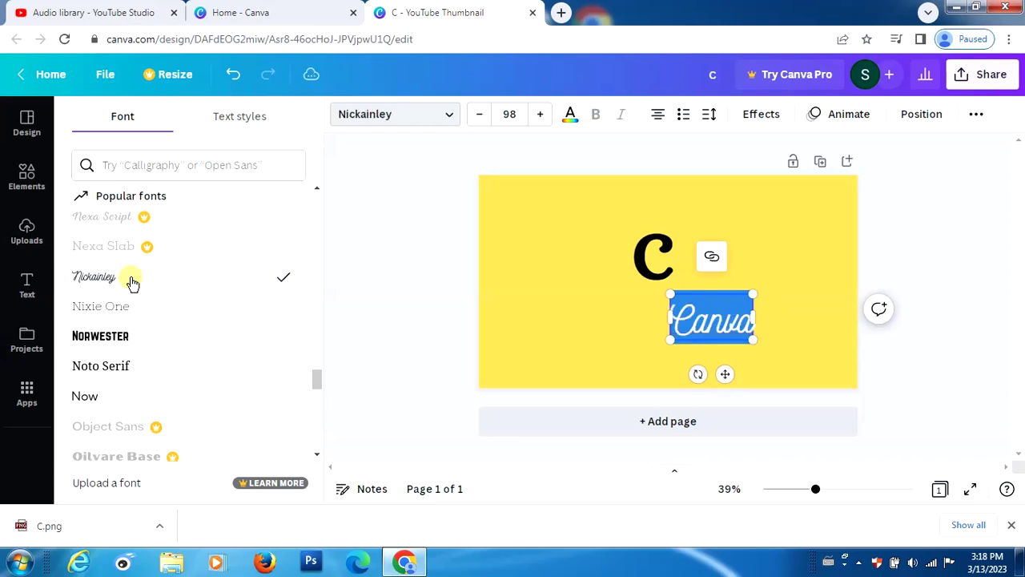
scroll(132, 282, down, 10)
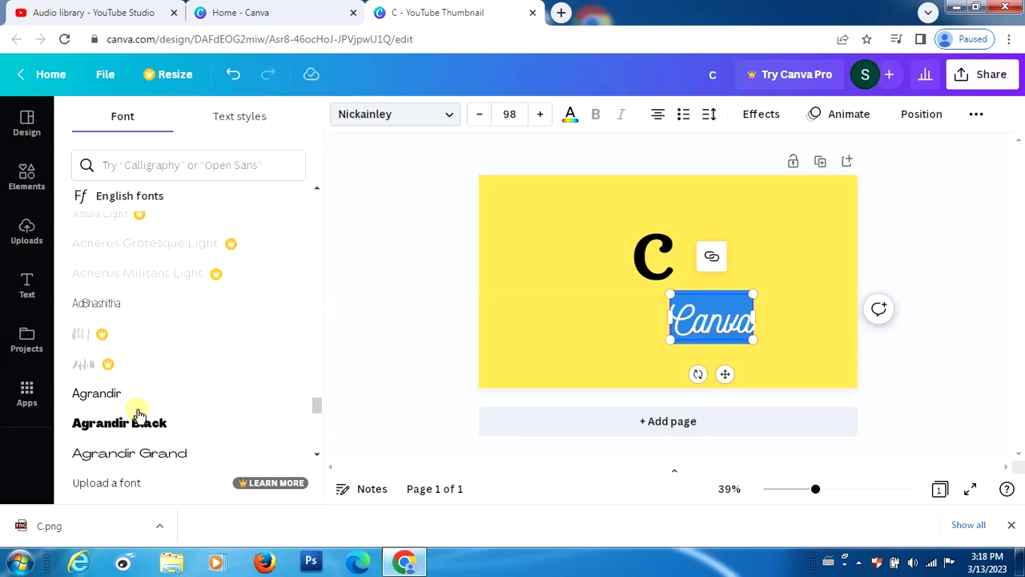
click(140, 397)
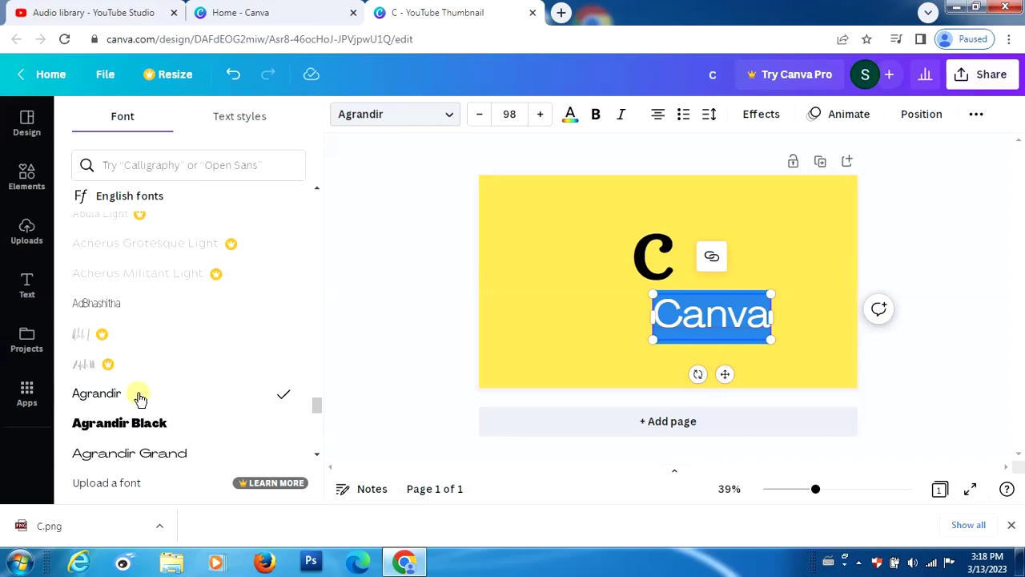
Try the Amsterdam Four, Amsterdam One, Amsterdam Three and Amsterdam Two fonts on the word "Canva"
scroll(139, 405, down, 2)
scroll(138, 417, down, 2)
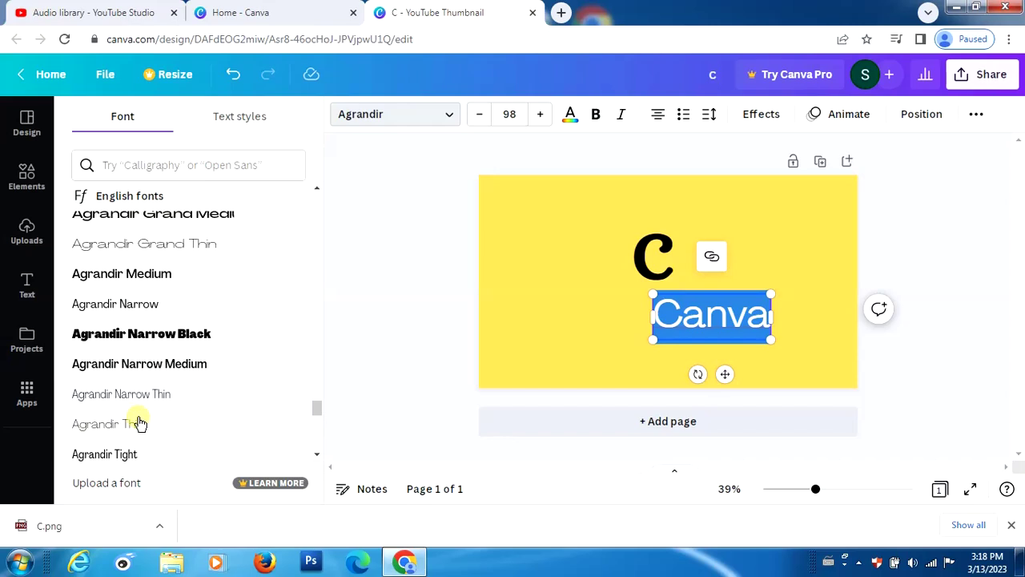
scroll(139, 423, down, 3)
click(143, 342)
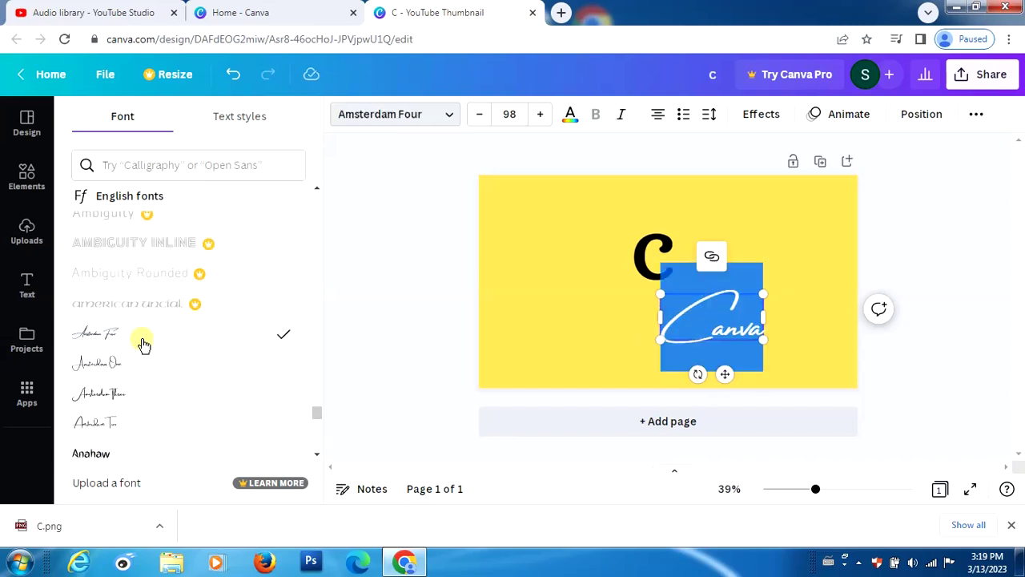
click(140, 370)
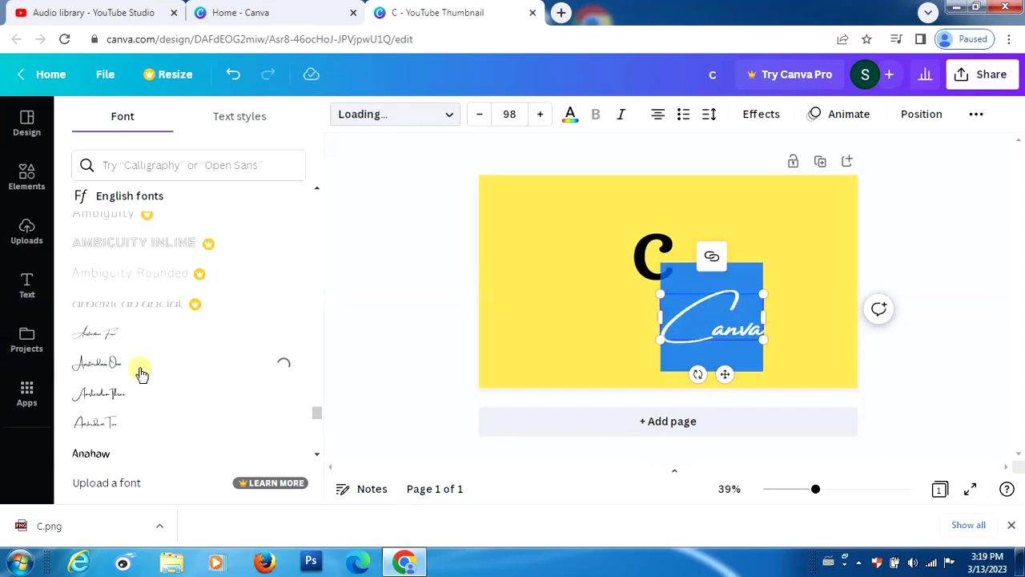
click(135, 400)
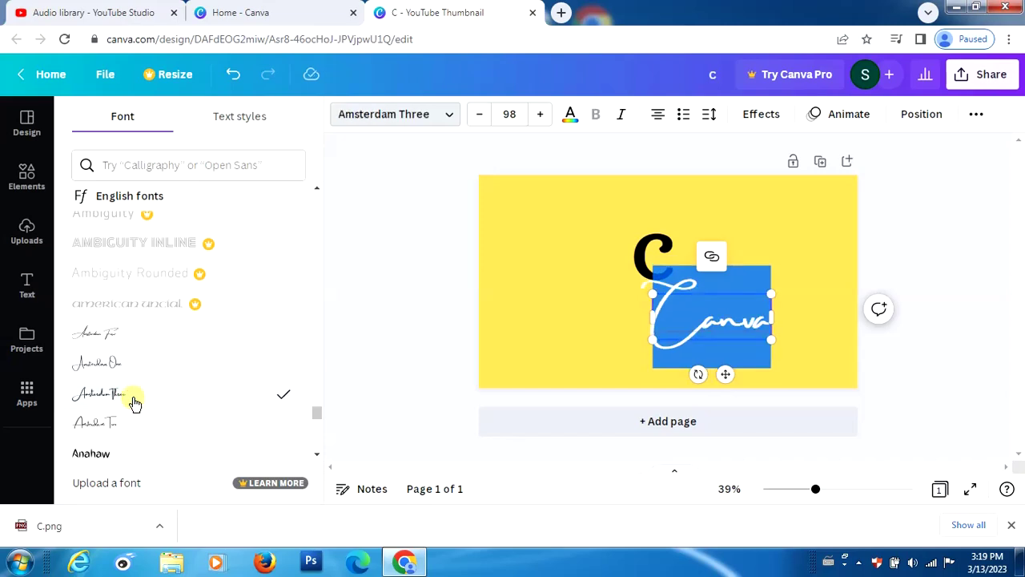
scroll(135, 401, down, 2)
click(149, 350)
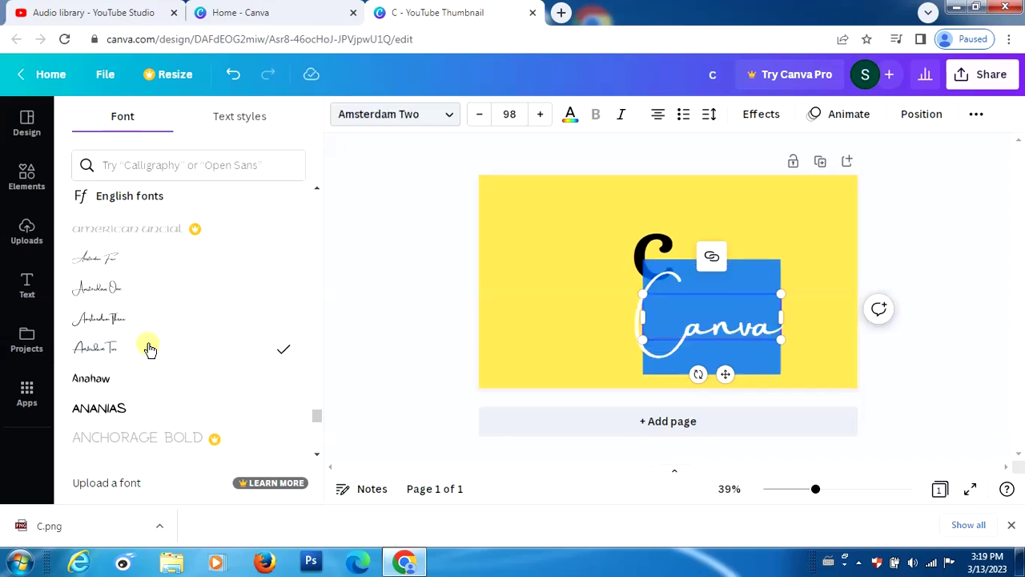
Try the Andasia, Bakerie Thin, Bakerie Bold and Bakerie fonts on the word "Canva"
scroll(149, 350, down, 4)
click(149, 356)
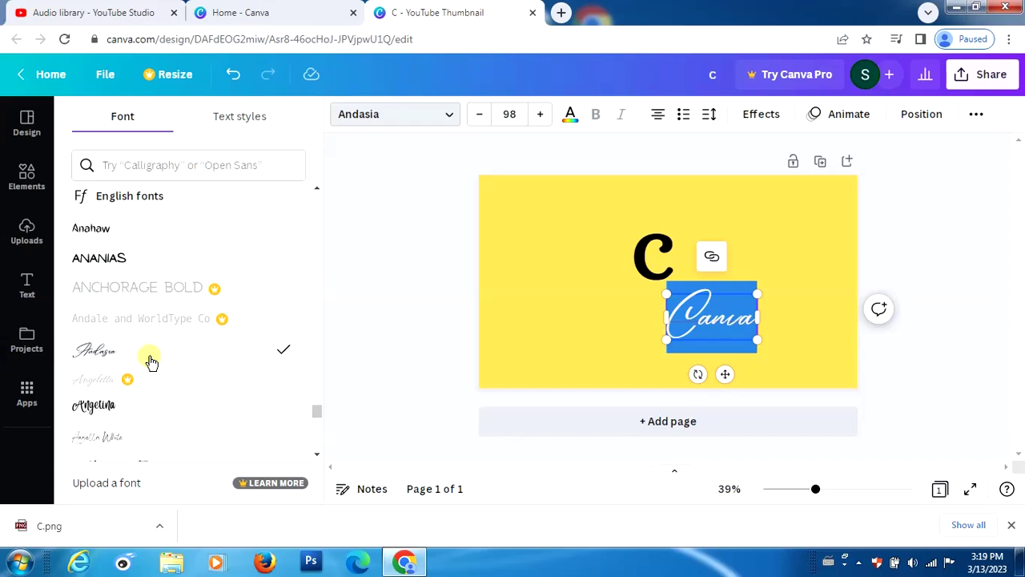
scroll(152, 361, down, 10)
click(137, 231)
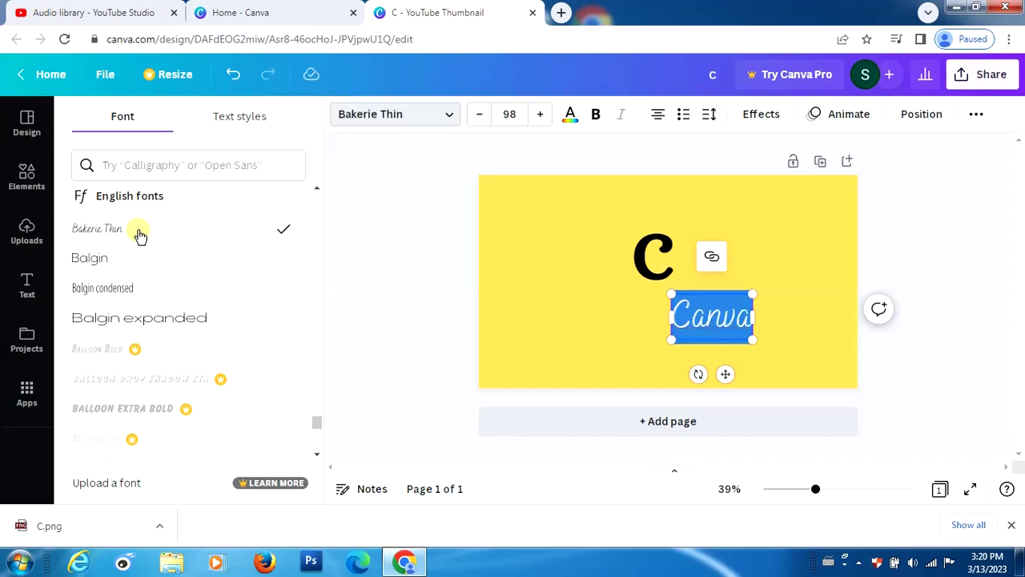
scroll(137, 233, up, 2)
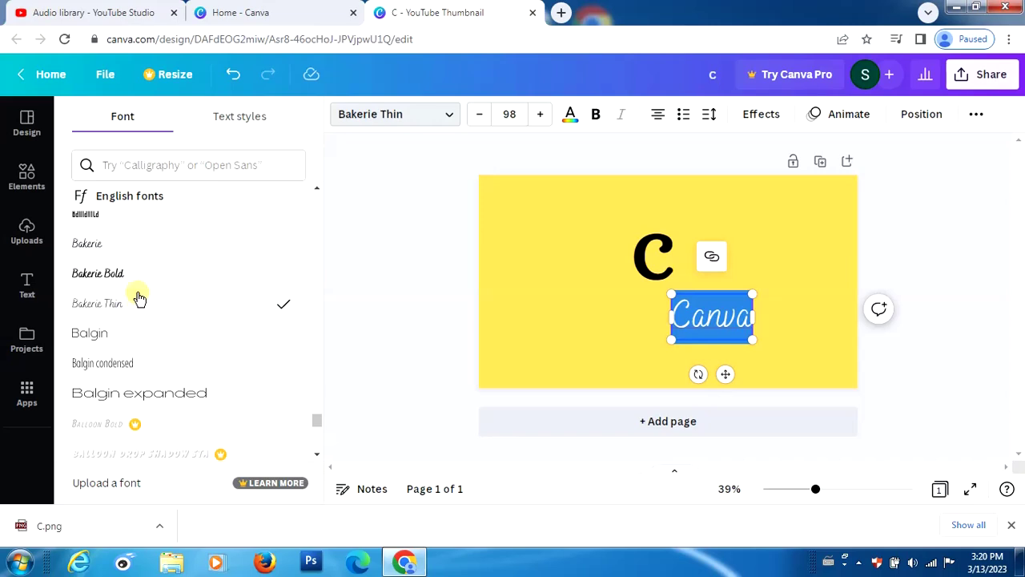
click(139, 273)
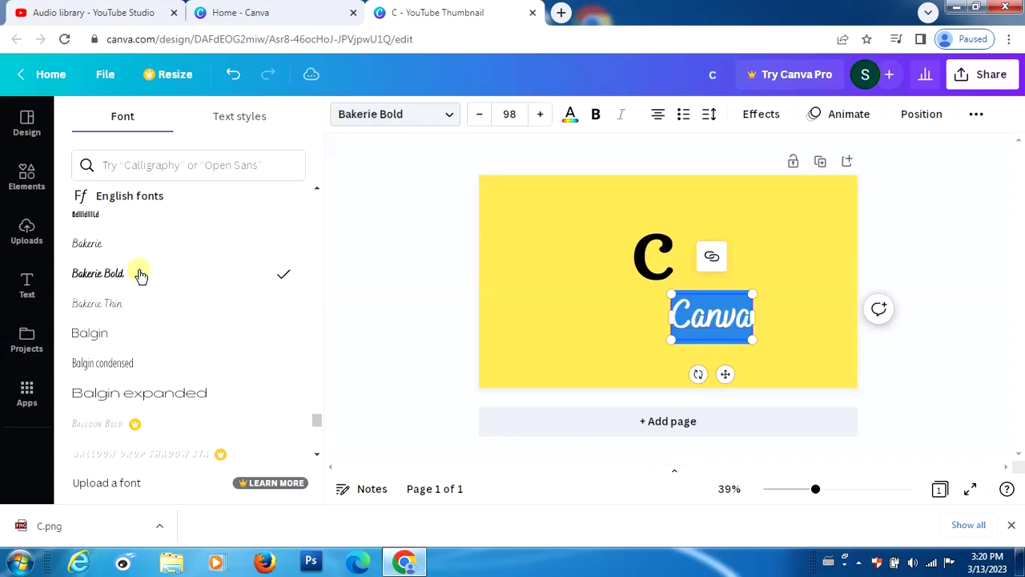
click(134, 253)
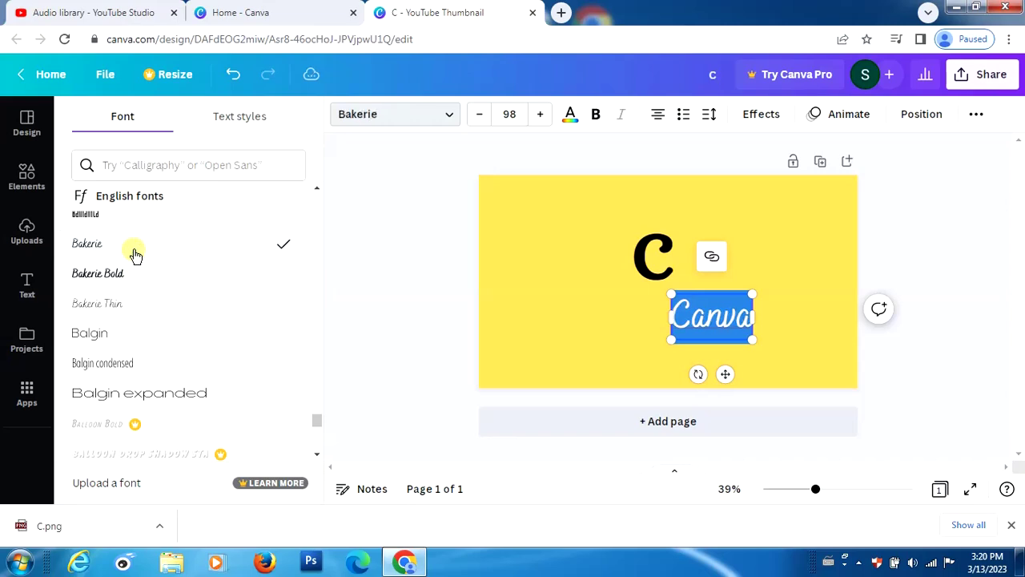
Set the font of the word "Canva" to Engagement and finish editing the text
scroll(133, 254, down, 5)
click(116, 309)
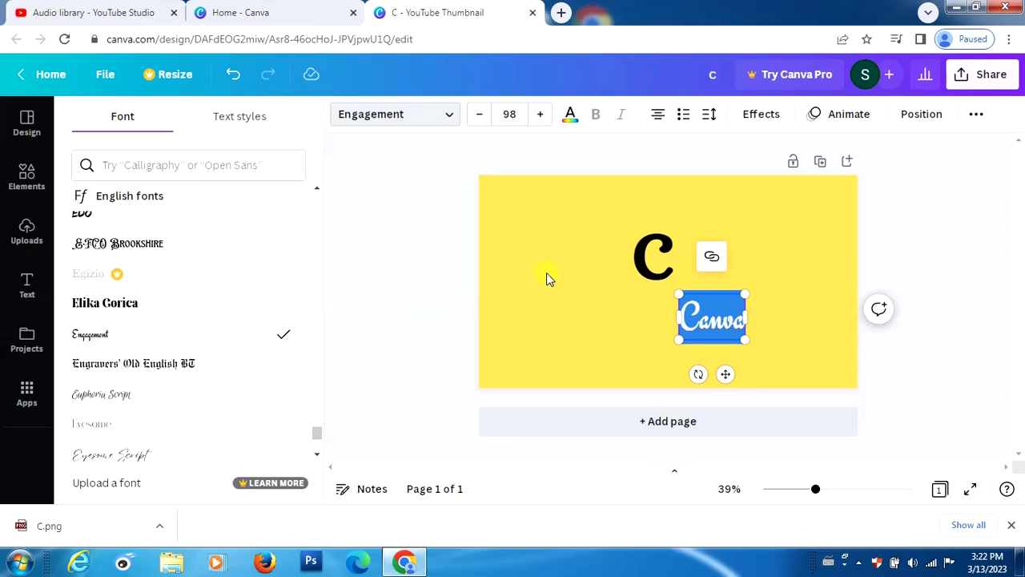
key(Escape)
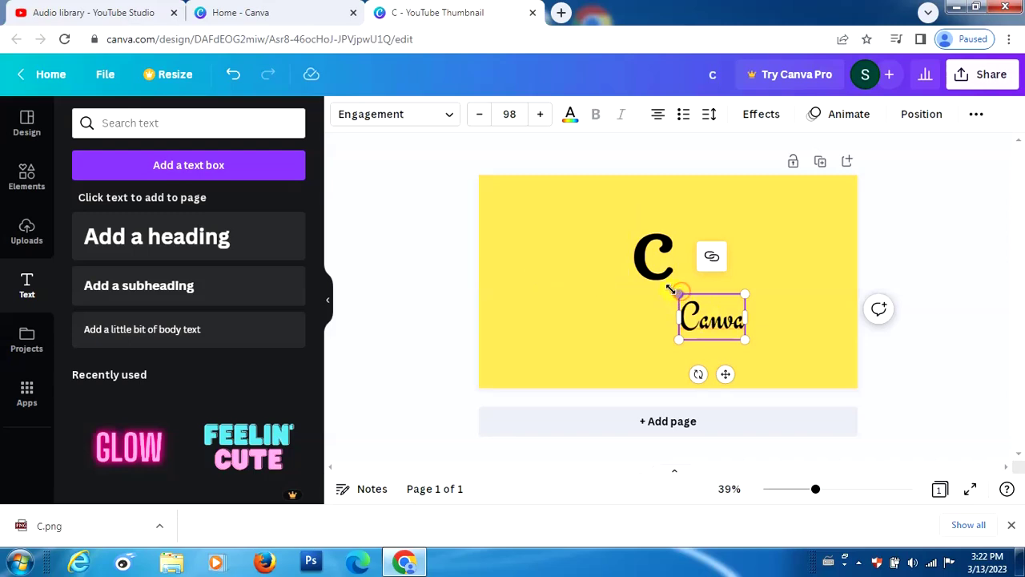
Enlarge the word "Canva" and move it toward the page's lower right, and move the letter "C" toward the page's left side
drag(676, 292, 624, 256)
click(576, 289)
drag(676, 312, 736, 332)
drag(654, 272, 589, 273)
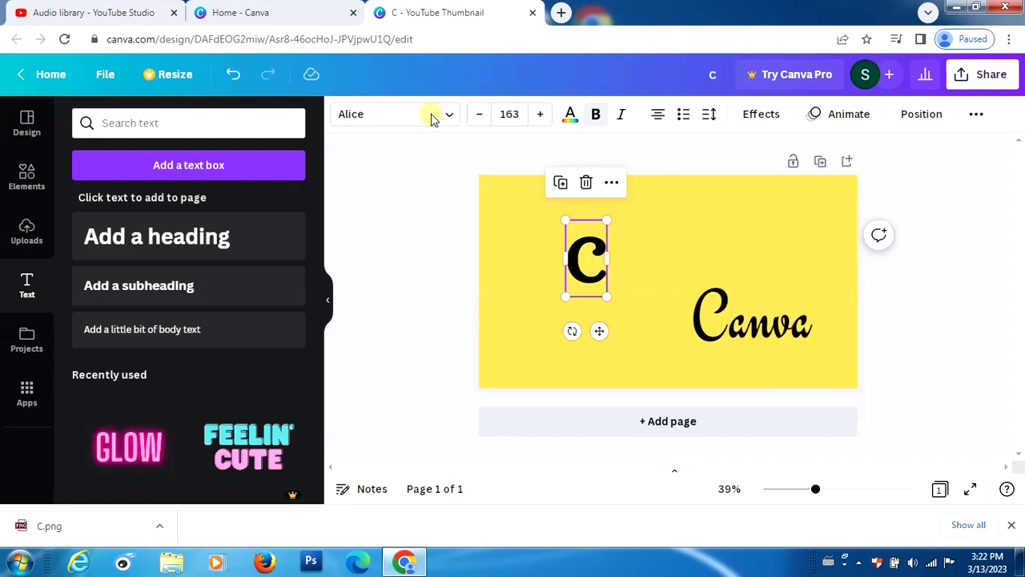
Add a circle shape from the Circle elements to the page and colour it solid dark blue
click(32, 175)
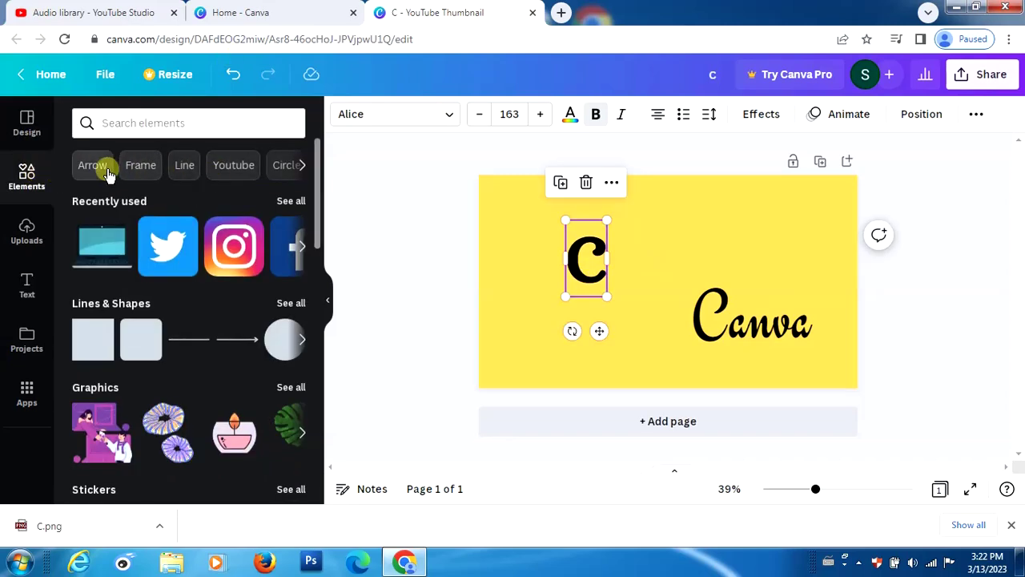
click(273, 165)
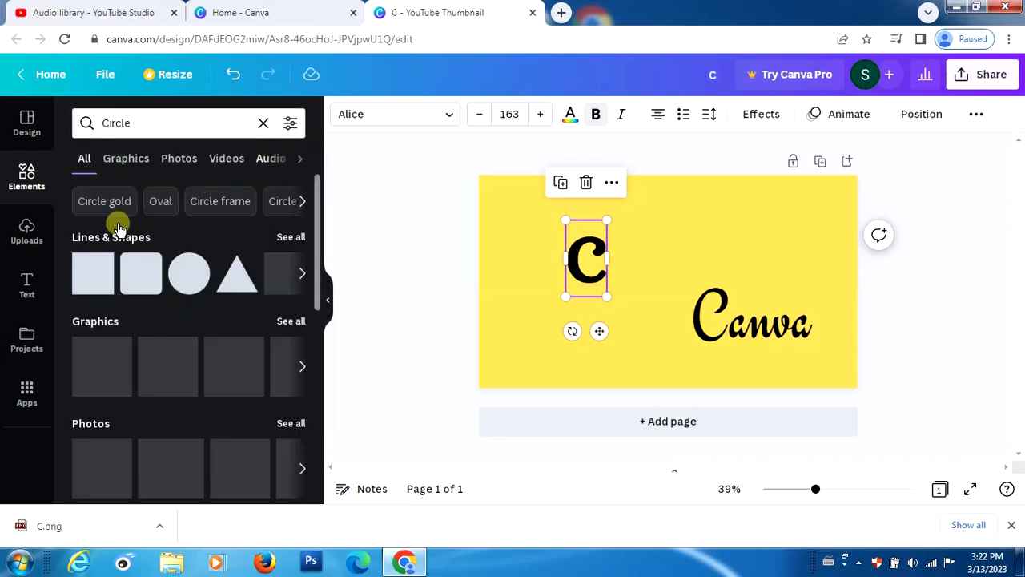
click(194, 280)
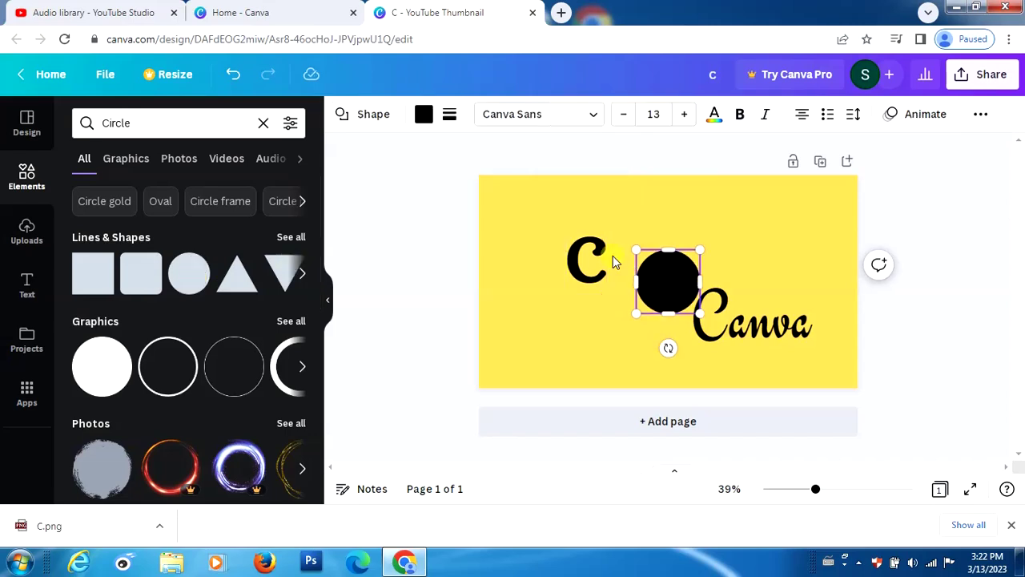
click(423, 114)
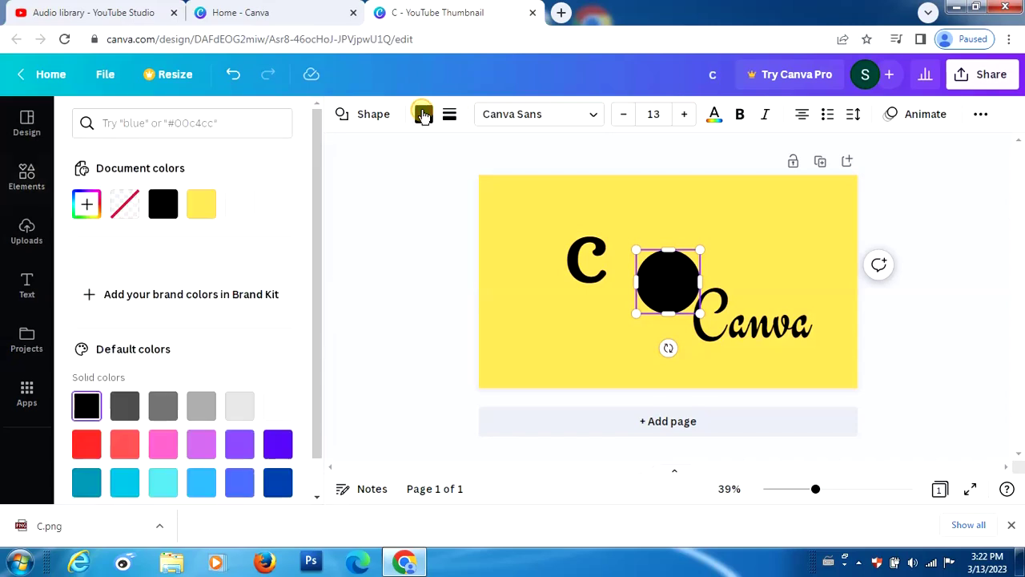
click(280, 490)
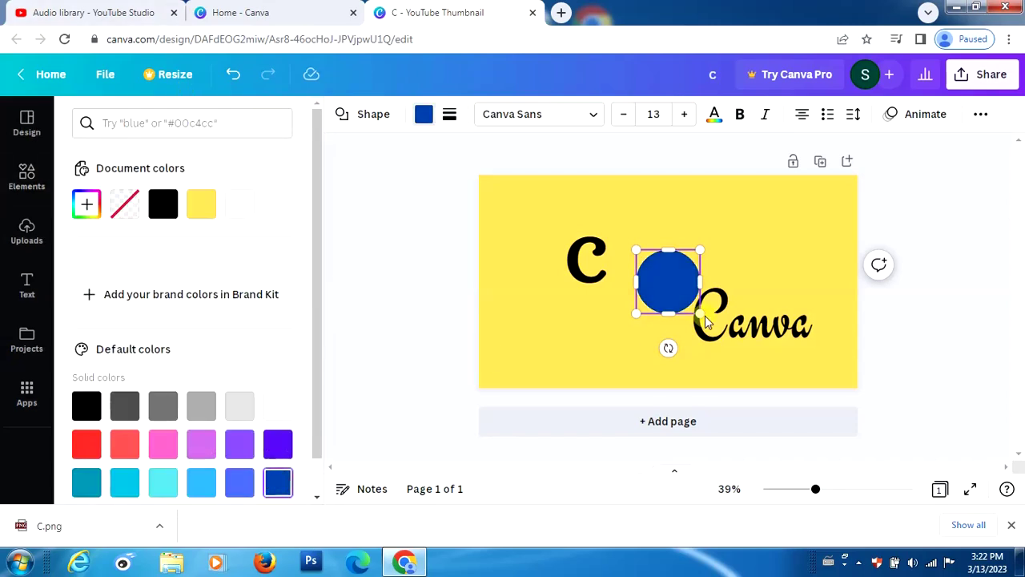
click(555, 321)
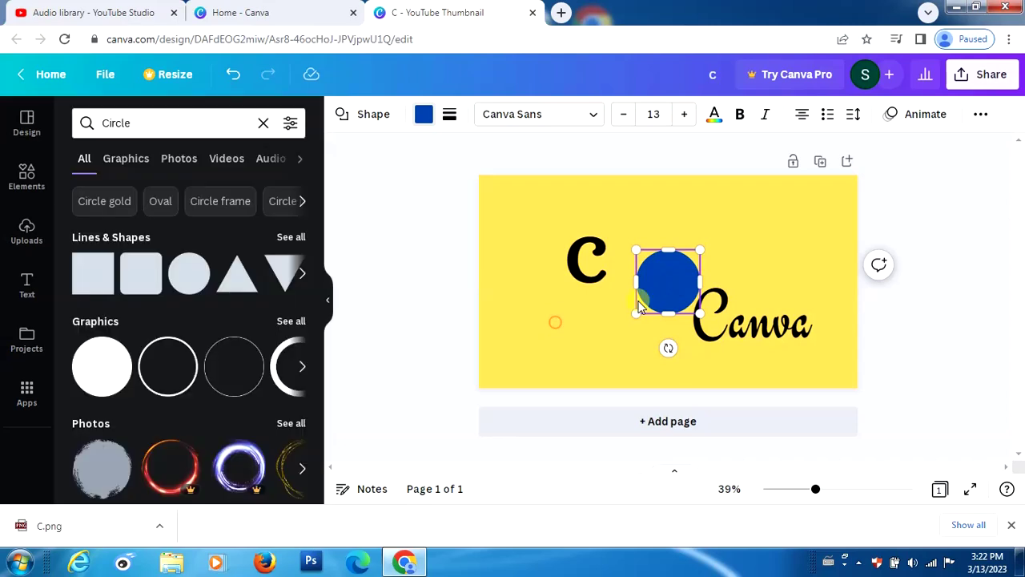
Centre the blue circle behind the letter "C" and change the letter's colour to white
drag(656, 286, 570, 263)
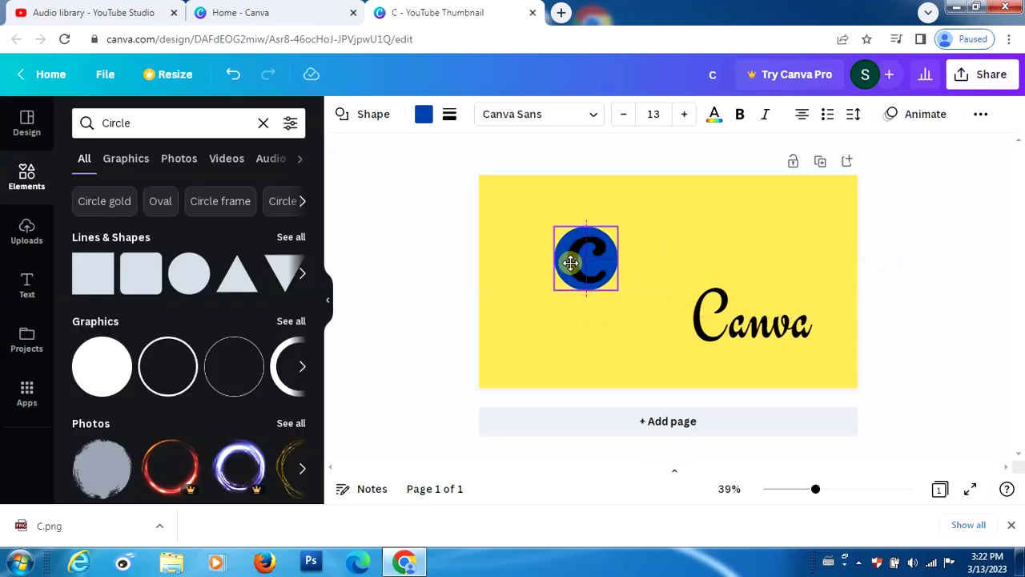
click(570, 263)
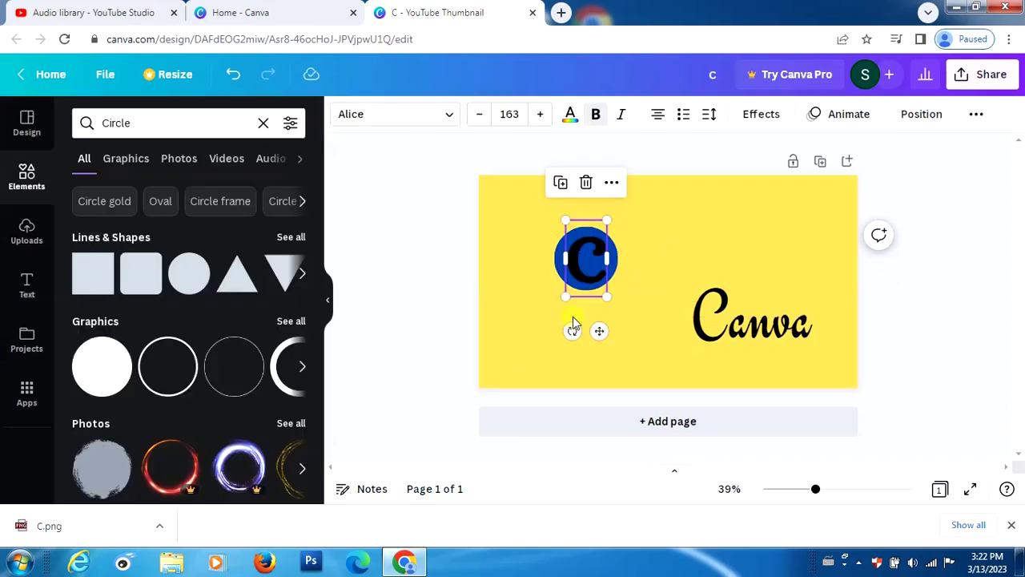
click(570, 120)
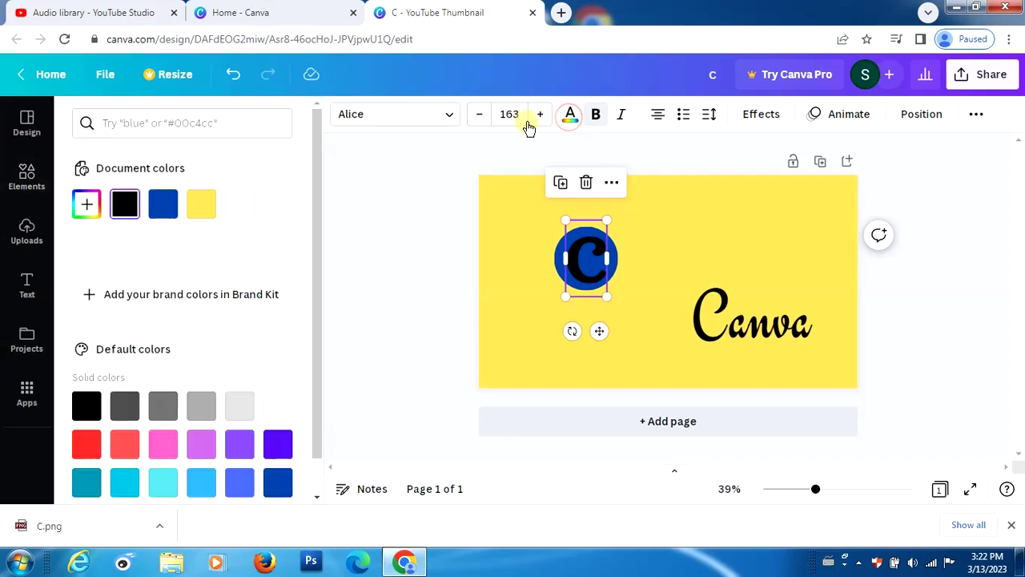
click(276, 406)
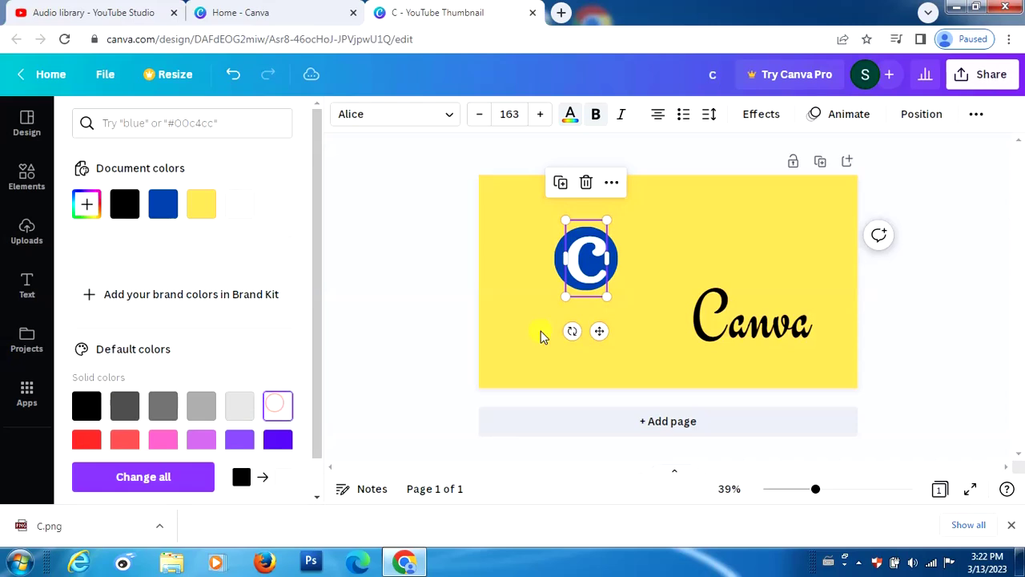
Shift the white letter "C" slightly to the left inside the blue circle
click(687, 268)
click(685, 265)
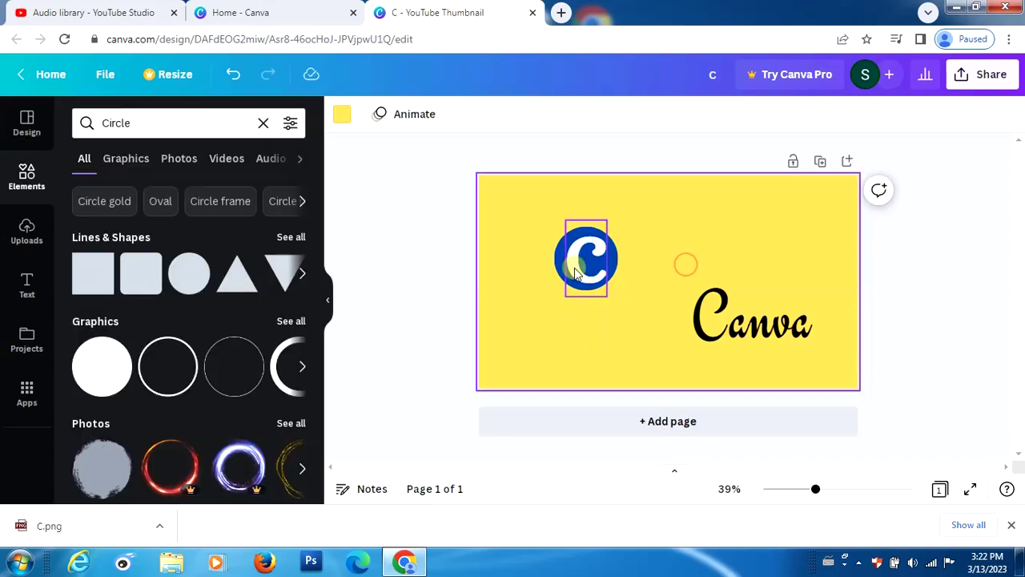
click(573, 251)
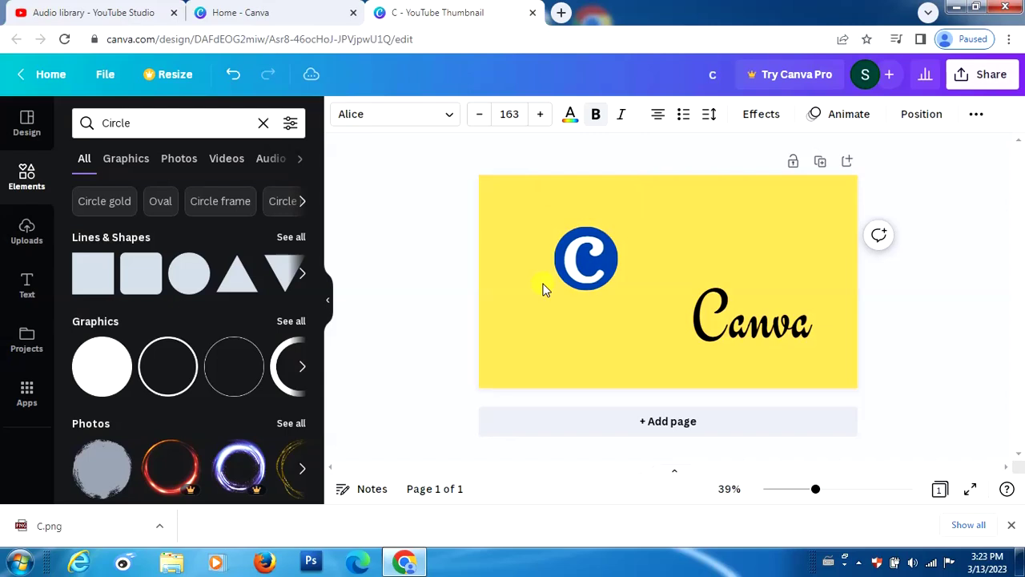
Shrink the white letter "C" to font size 136 and recentre it inside the blue circle
click(542, 289)
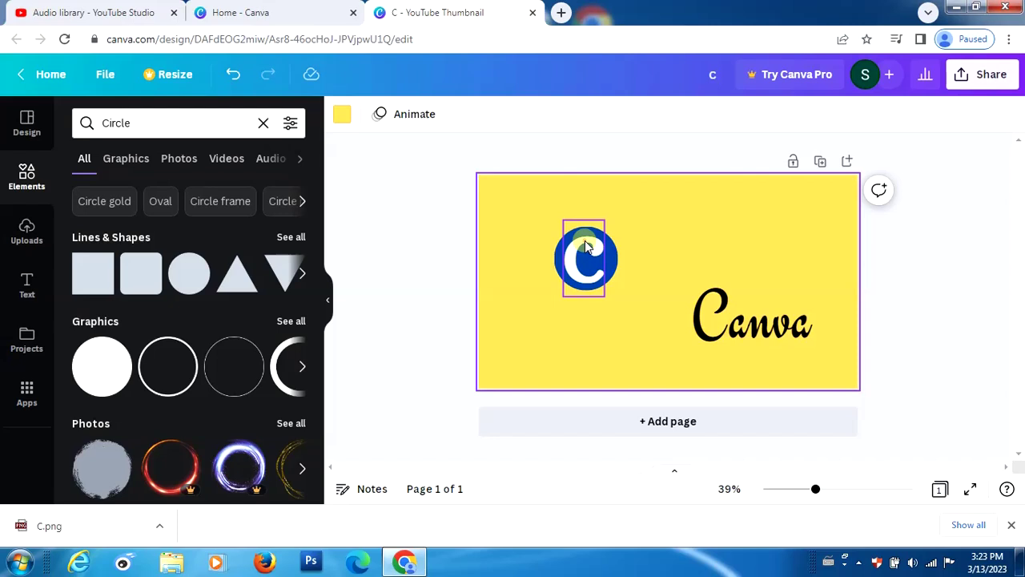
click(584, 240)
drag(605, 219, 597, 232)
click(560, 286)
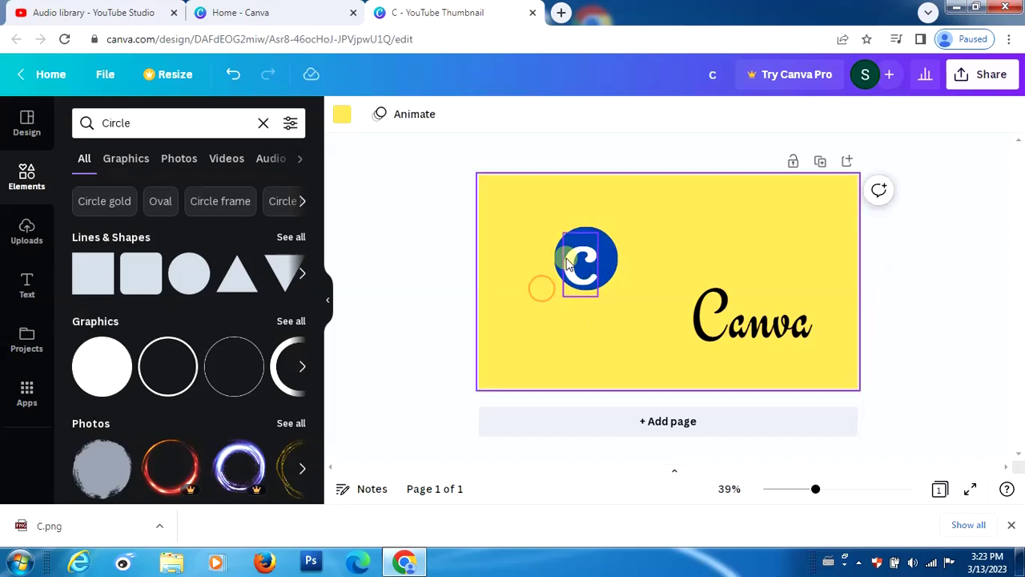
drag(581, 284, 585, 255)
click(537, 282)
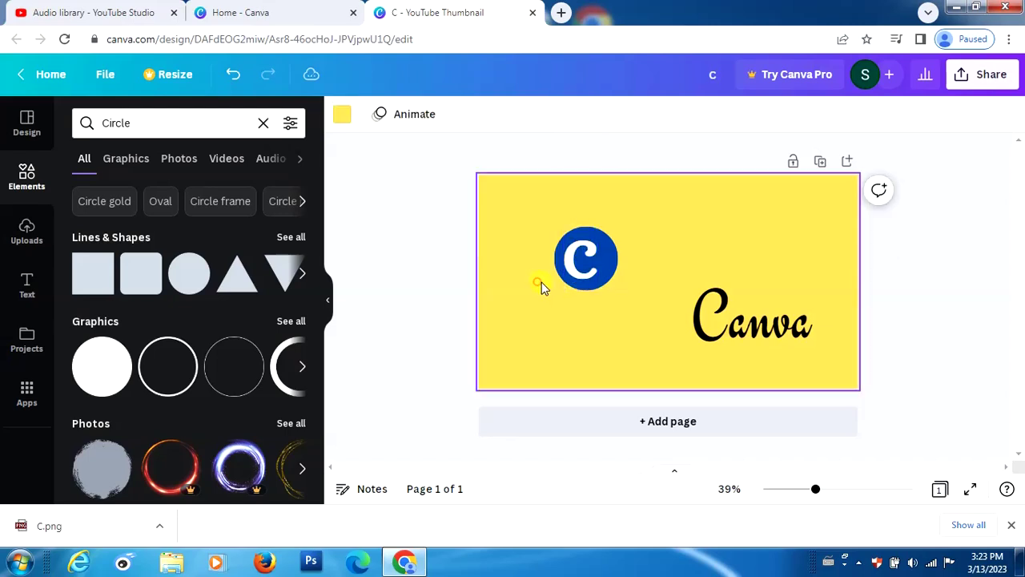
Shrink the blue circle slightly and nudge it up so it sits centred around the letter "C"
click(609, 264)
drag(618, 228, 611, 235)
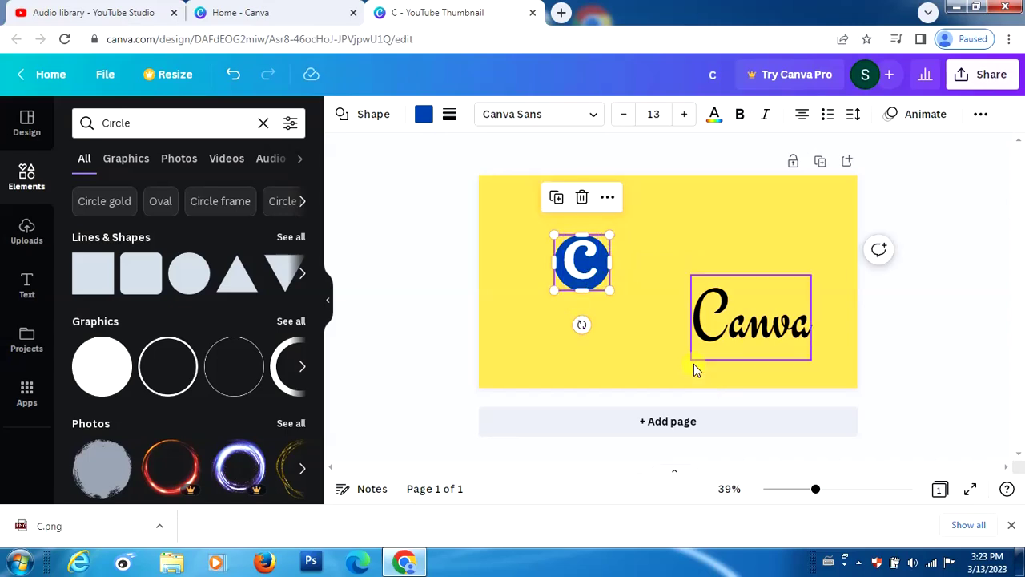
key(Escape)
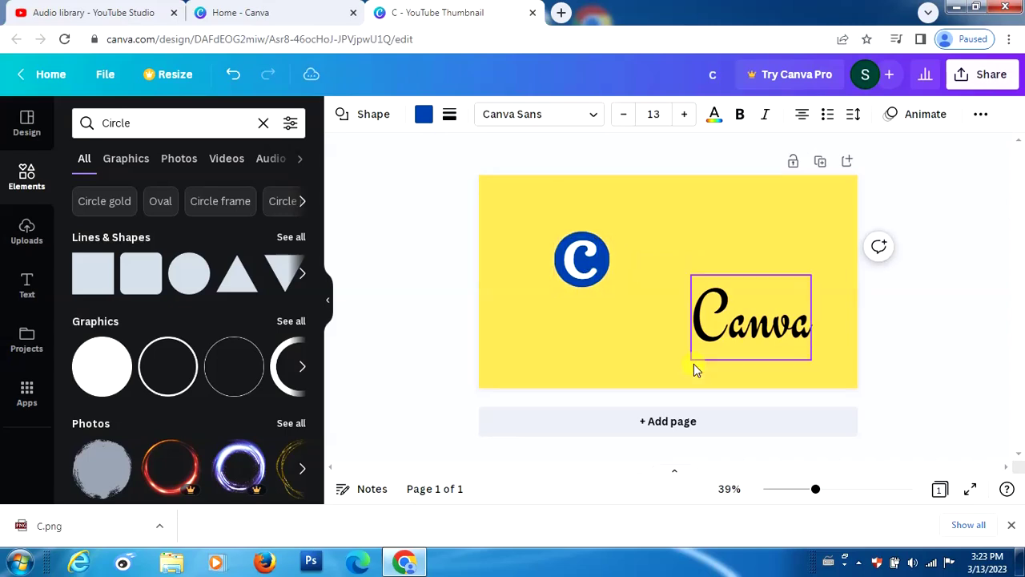
key(Tab)
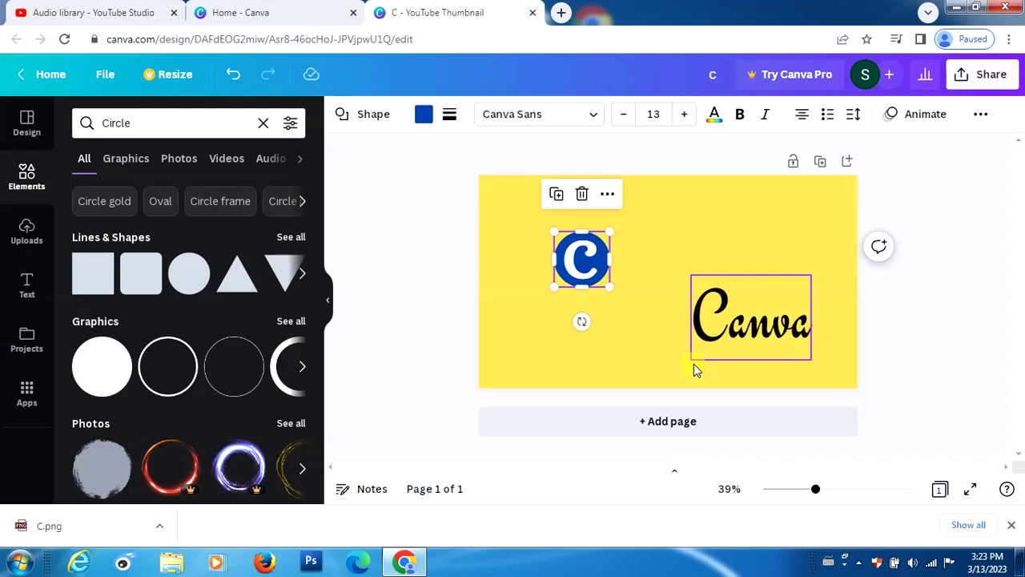
click(629, 303)
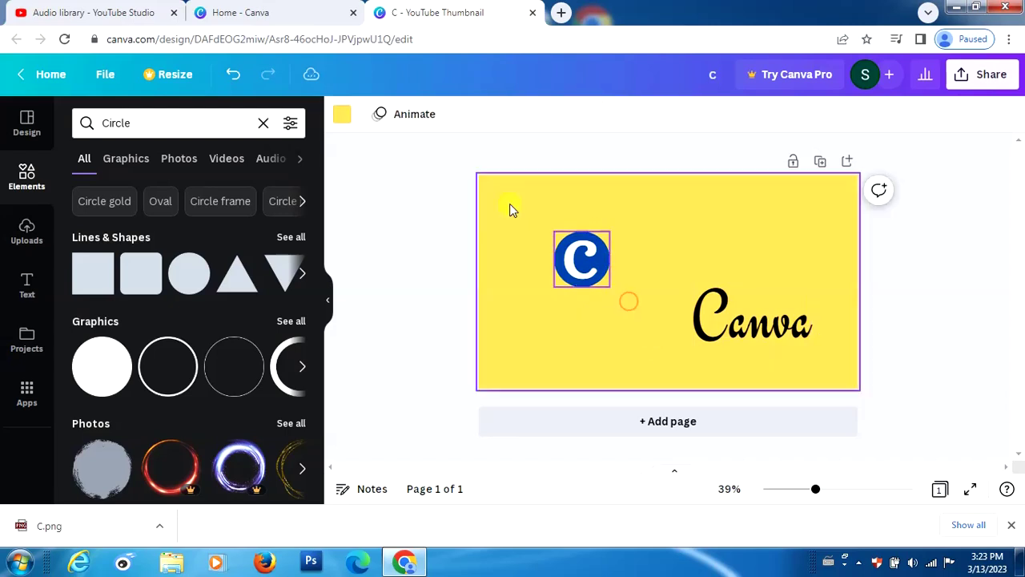
click(590, 248)
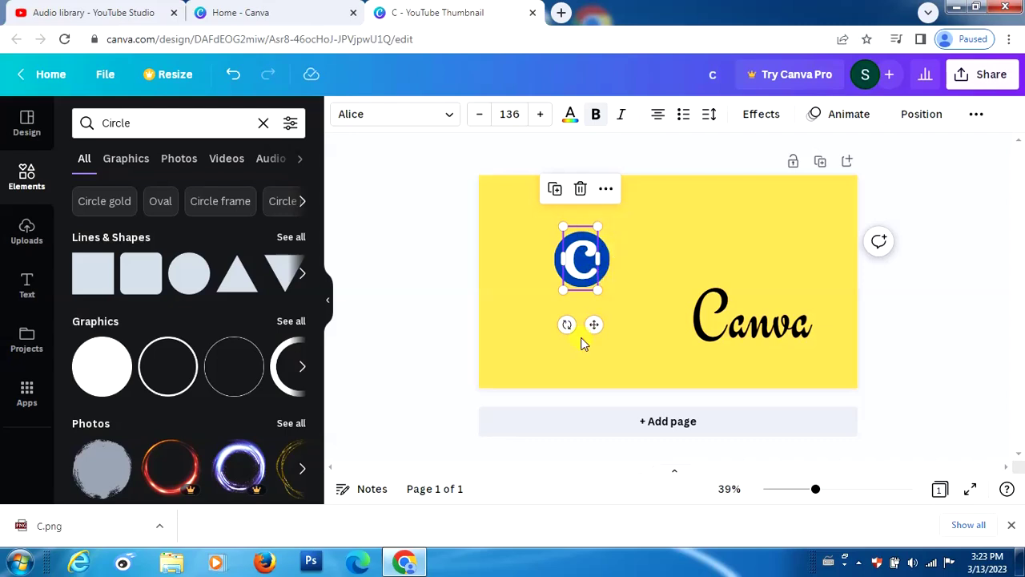
click(650, 242)
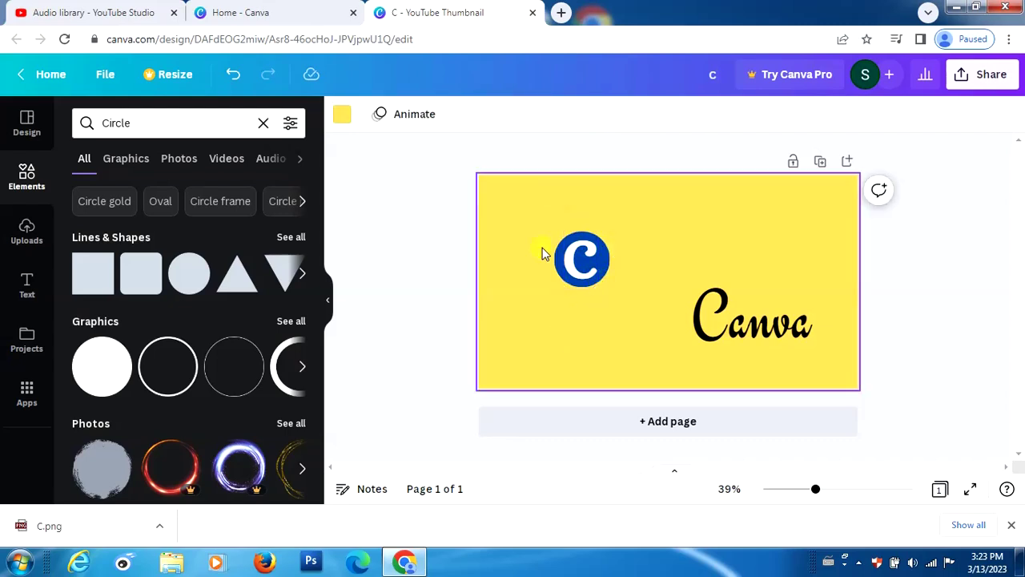
Group the white letter "C" with its blue circle
drag(547, 217, 629, 311)
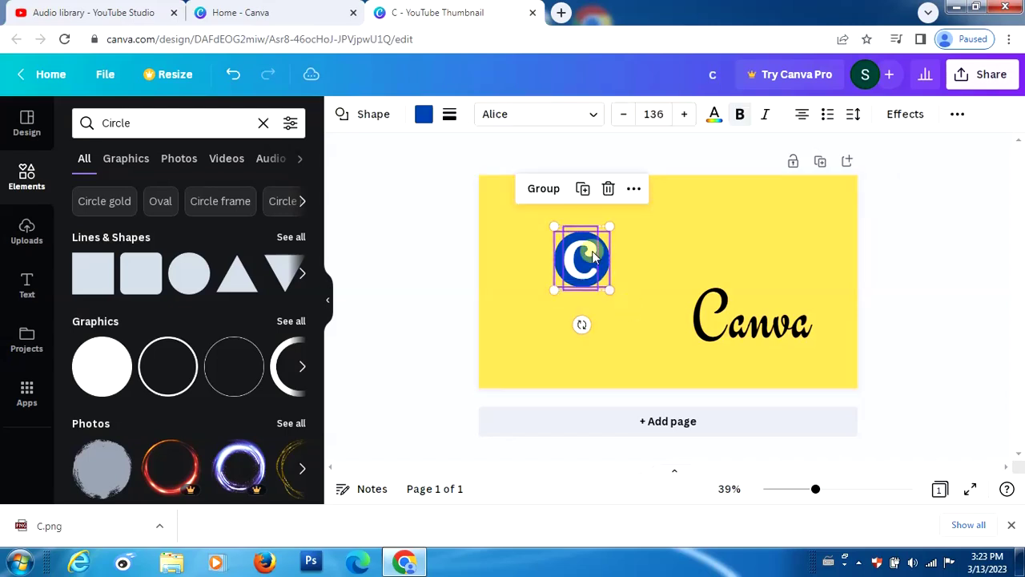
click(553, 193)
click(668, 278)
Shrink the grouped "C" badge and move it toward the page's upper left, and shift the word "Canva" slightly left
drag(590, 273, 559, 250)
drag(577, 205, 567, 221)
click(712, 317)
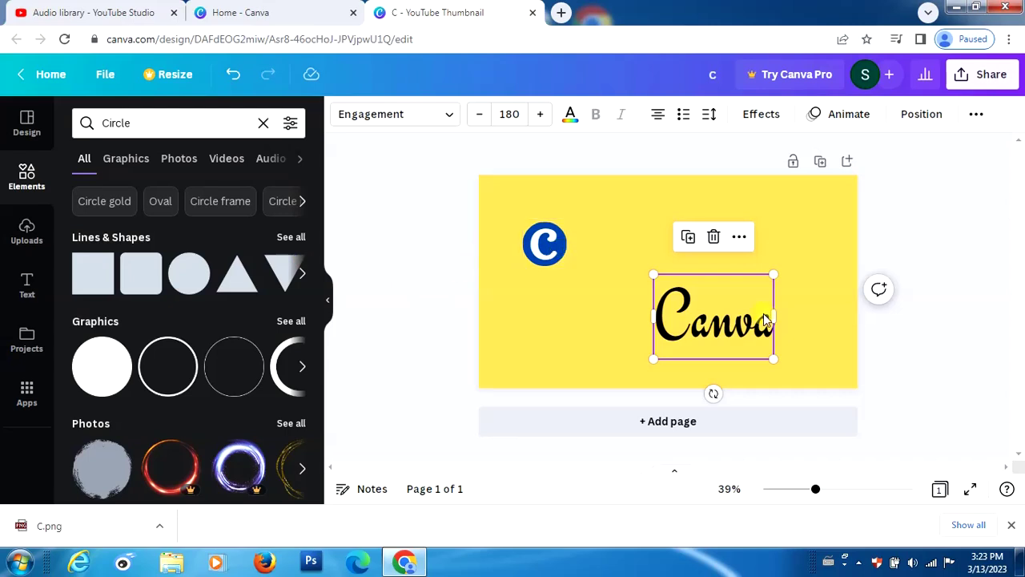
Add a rounded square from the full Lines & Shapes collection to the page
click(302, 274)
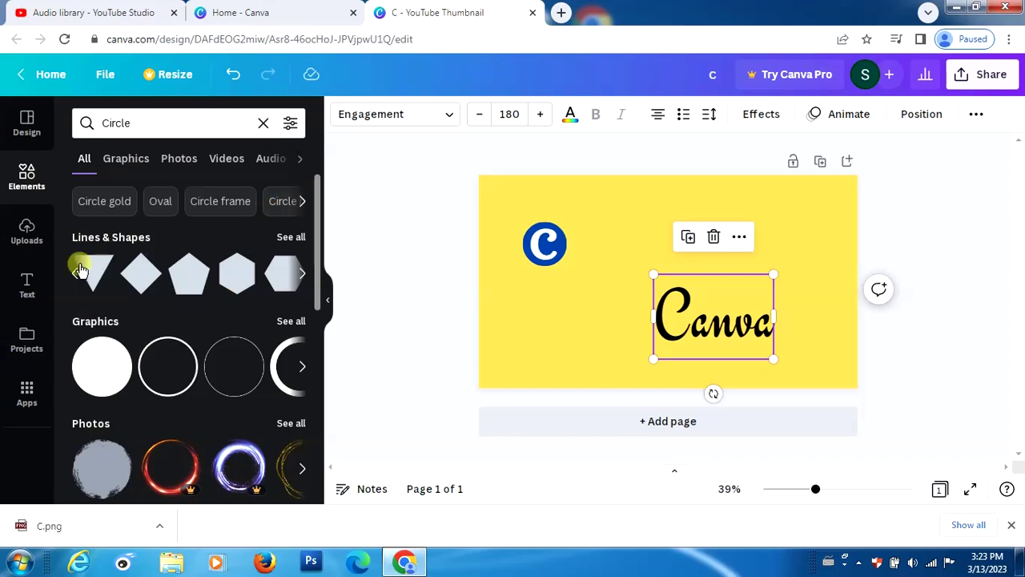
click(291, 238)
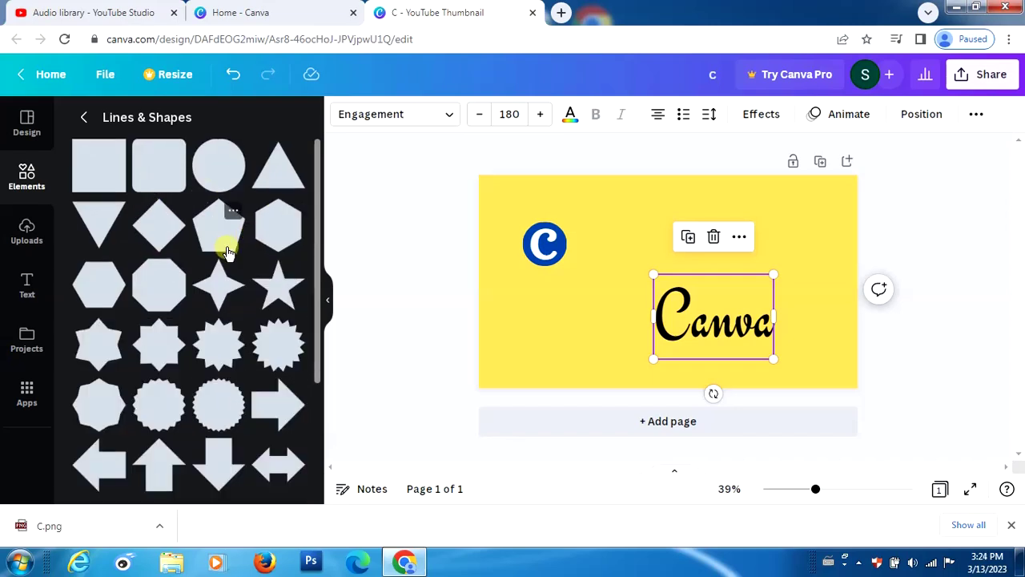
scroll(229, 248, down, 3)
scroll(228, 252, down, 1)
scroll(229, 252, down, 2)
scroll(228, 253, up, 3)
scroll(228, 252, up, 3)
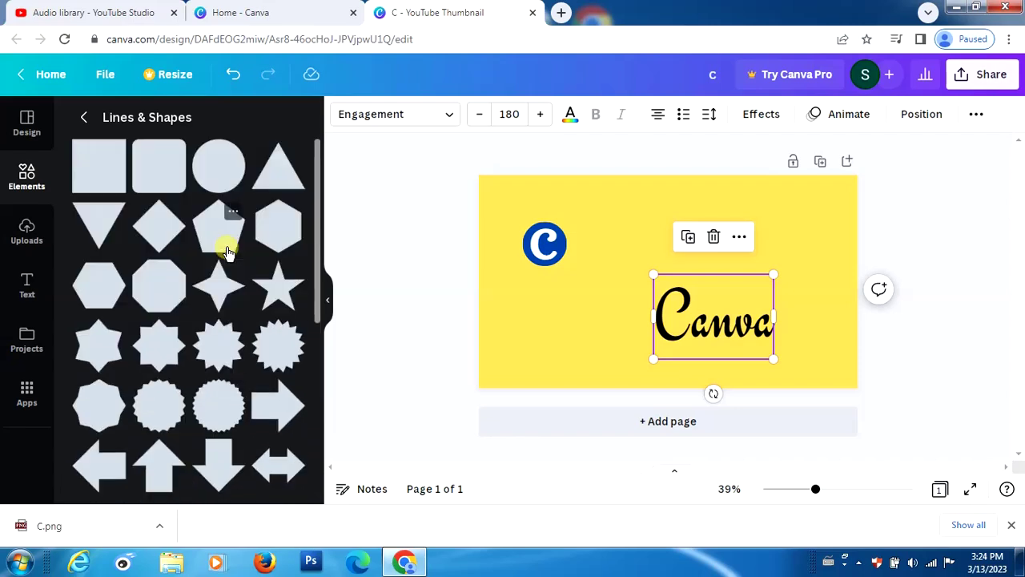
click(148, 170)
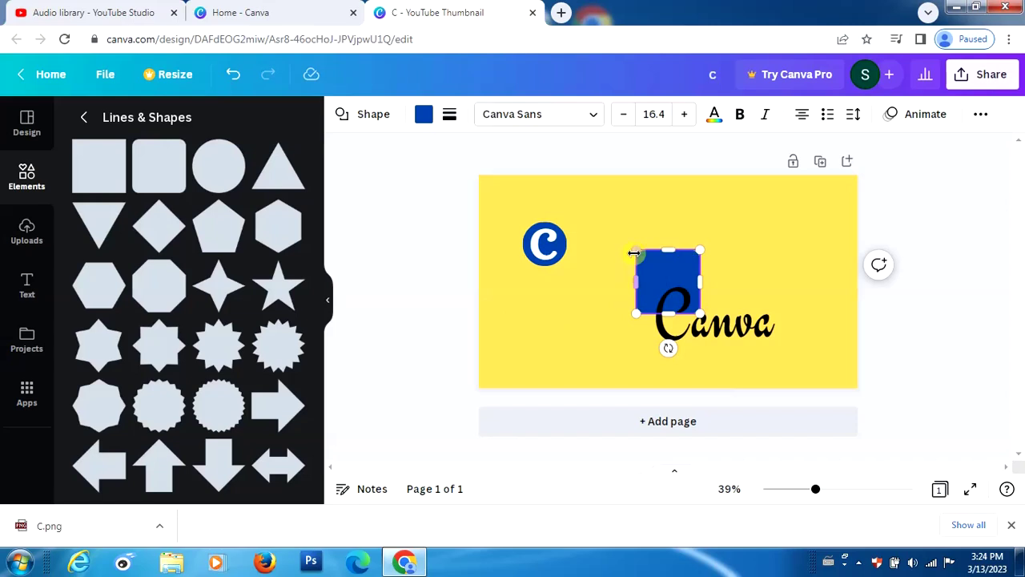
Stretch the rounded square into a wide rectangle, place it behind the word "Canva", and nudge the word slightly down
drag(635, 250, 596, 243)
drag(701, 243, 725, 239)
drag(670, 272, 724, 310)
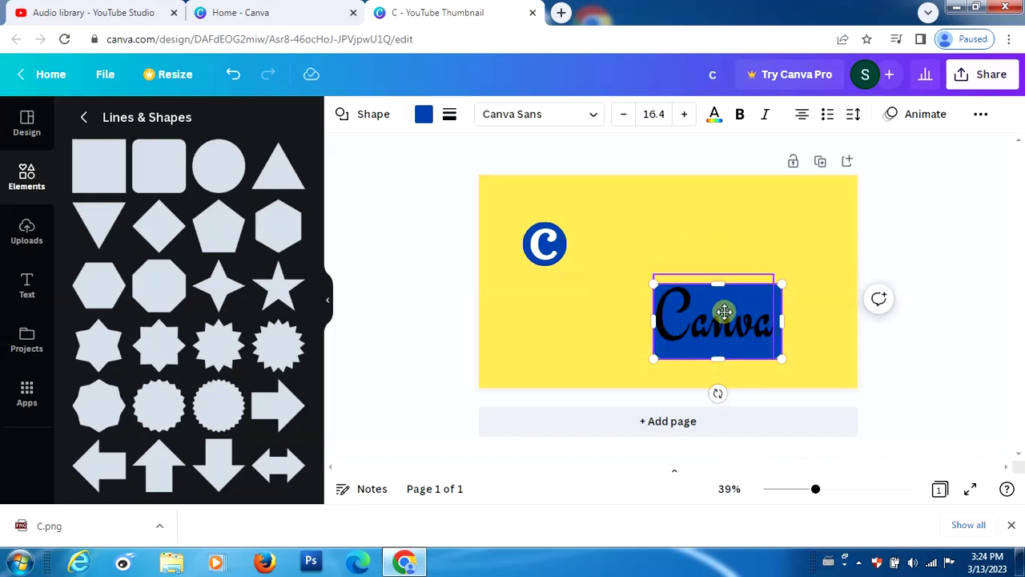
click(589, 317)
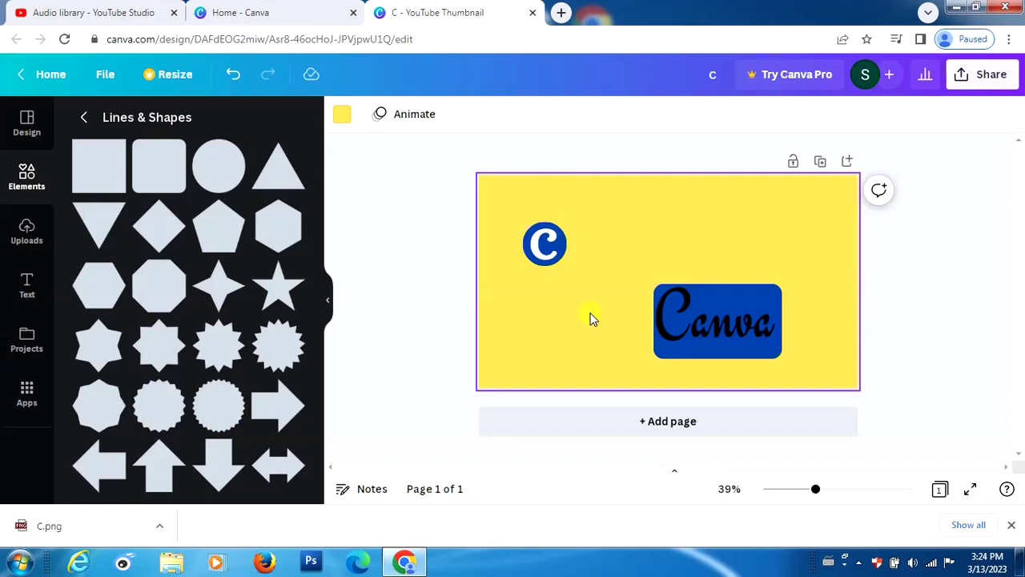
click(745, 306)
key(Escape)
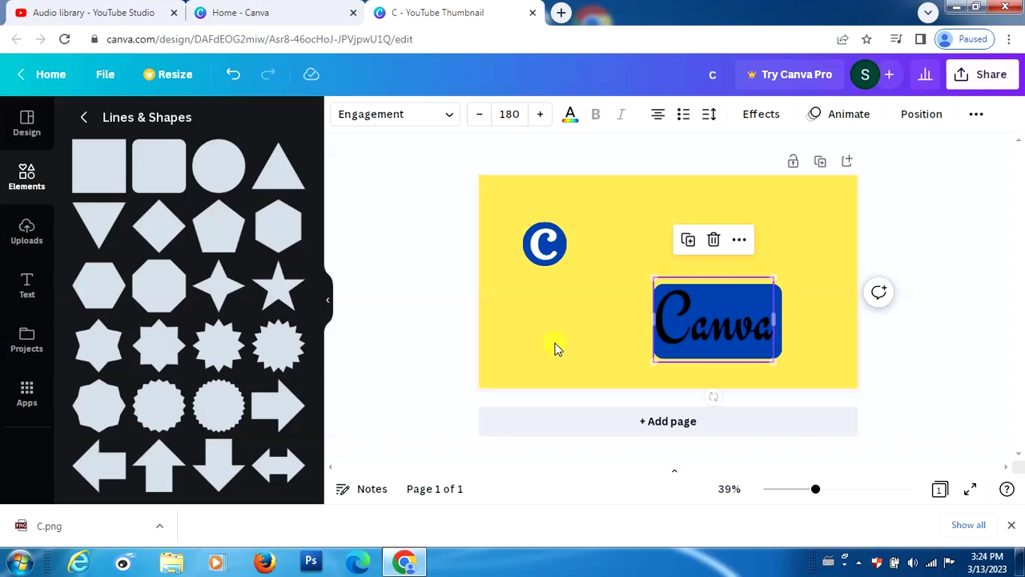
click(556, 348)
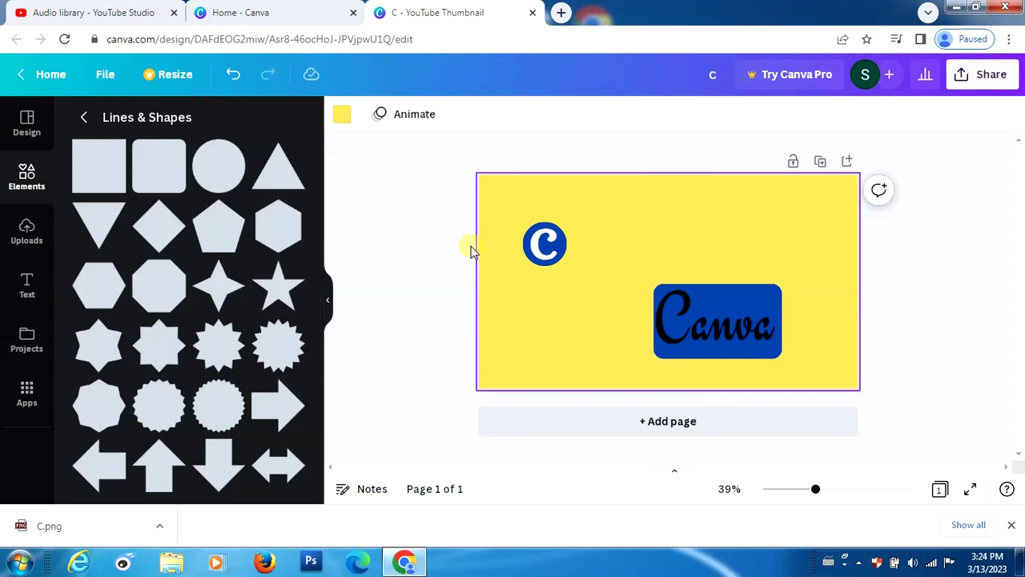
Change the colour of the word "Canva" to solid white
click(714, 328)
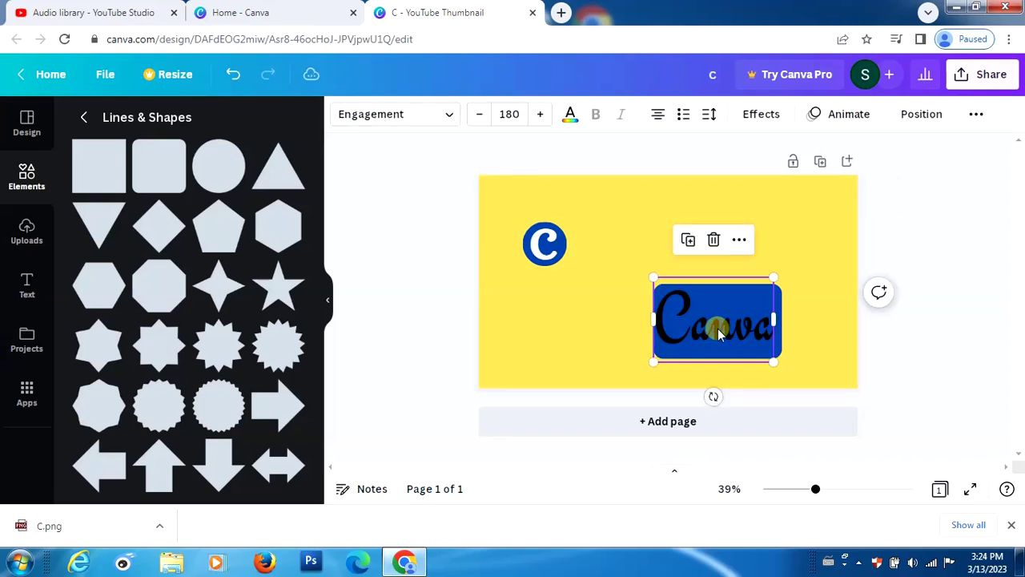
click(572, 124)
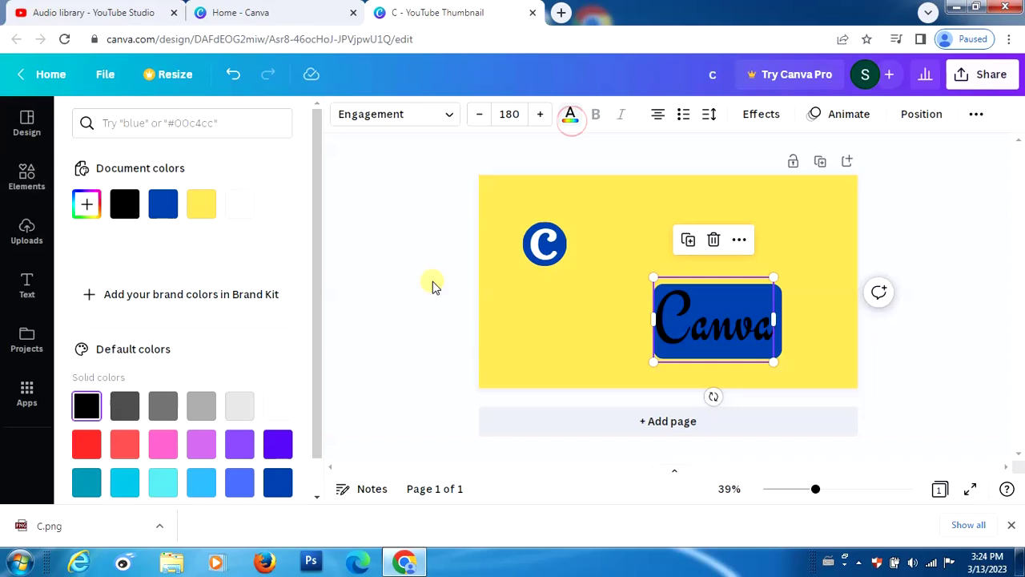
click(274, 419)
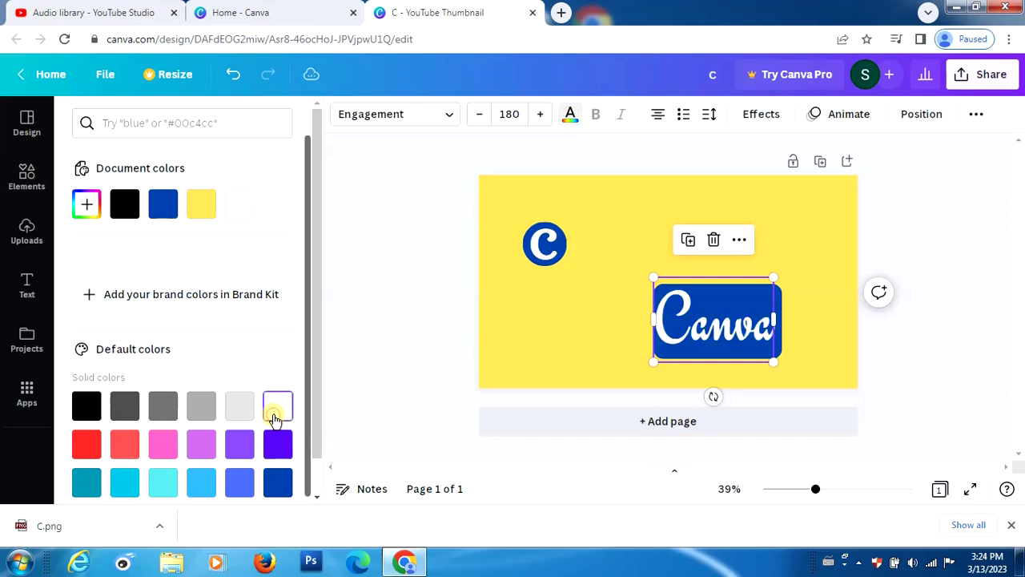
click(560, 325)
click(838, 275)
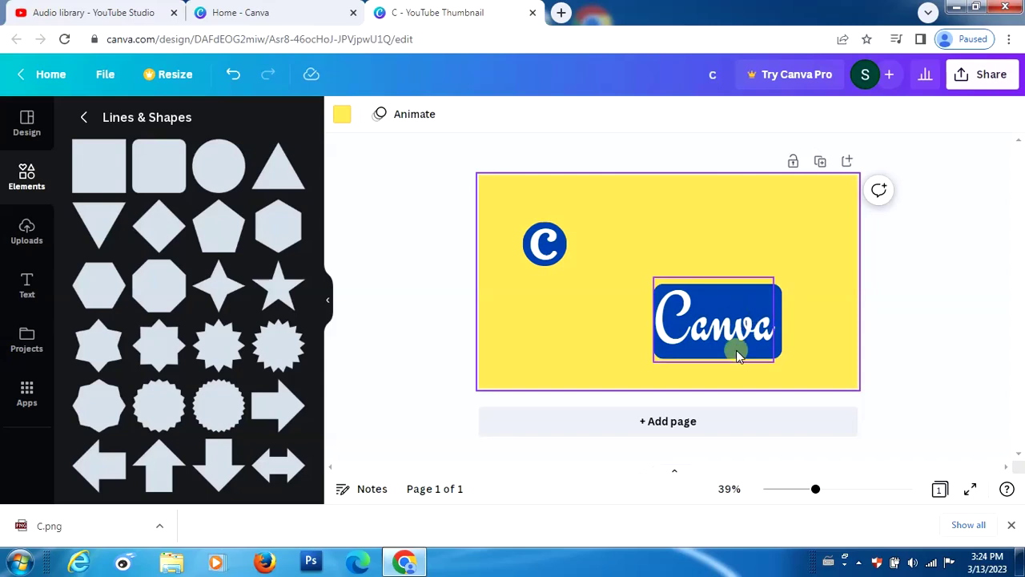
Try a light aqua colour on the word "Canva" and set it back to white
click(722, 310)
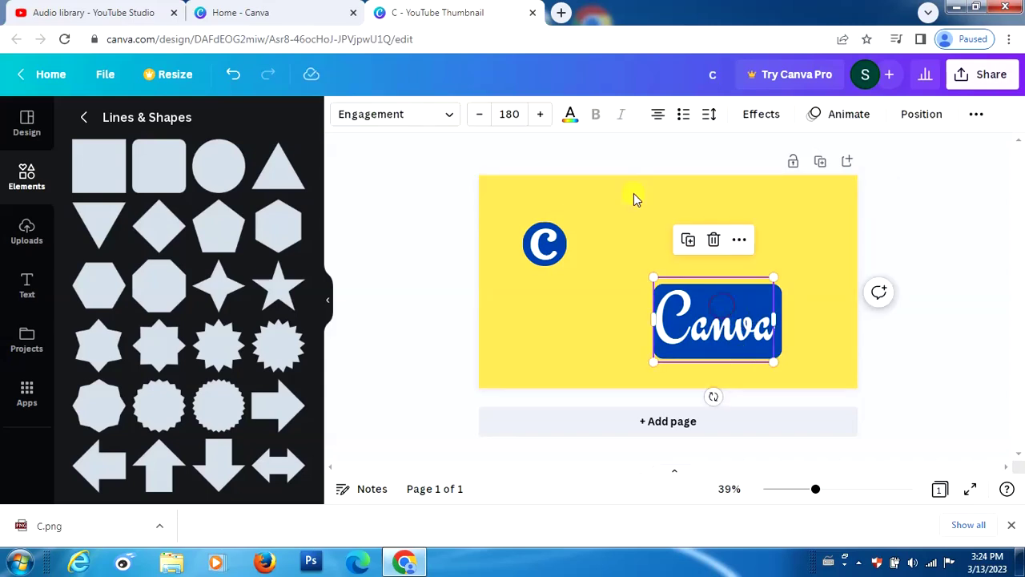
click(568, 122)
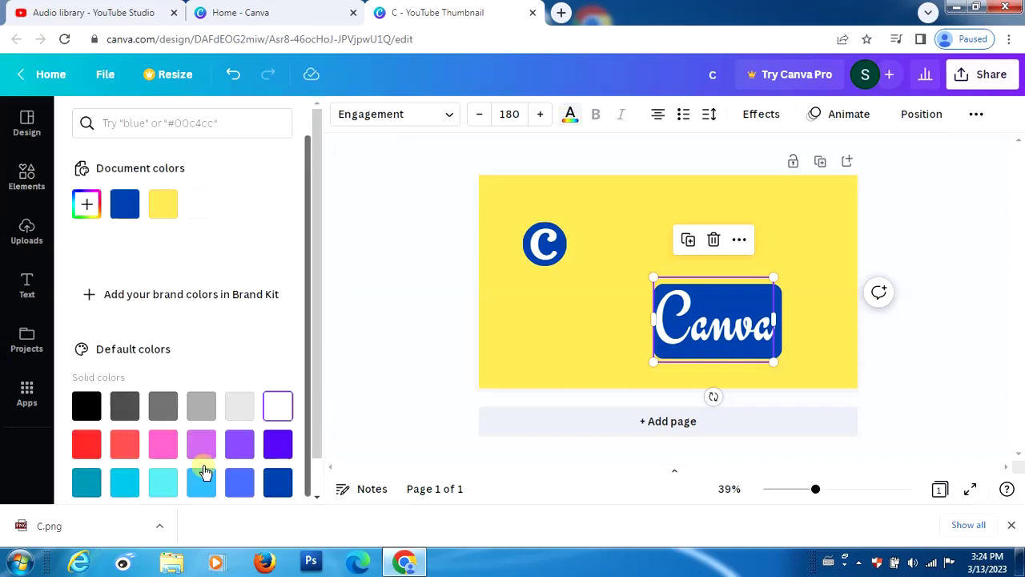
click(160, 483)
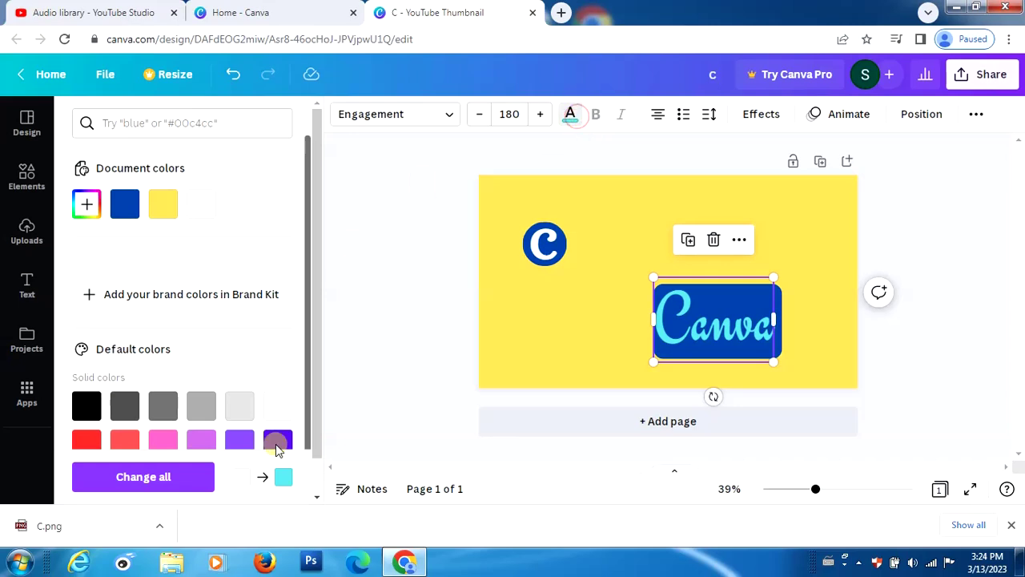
click(280, 408)
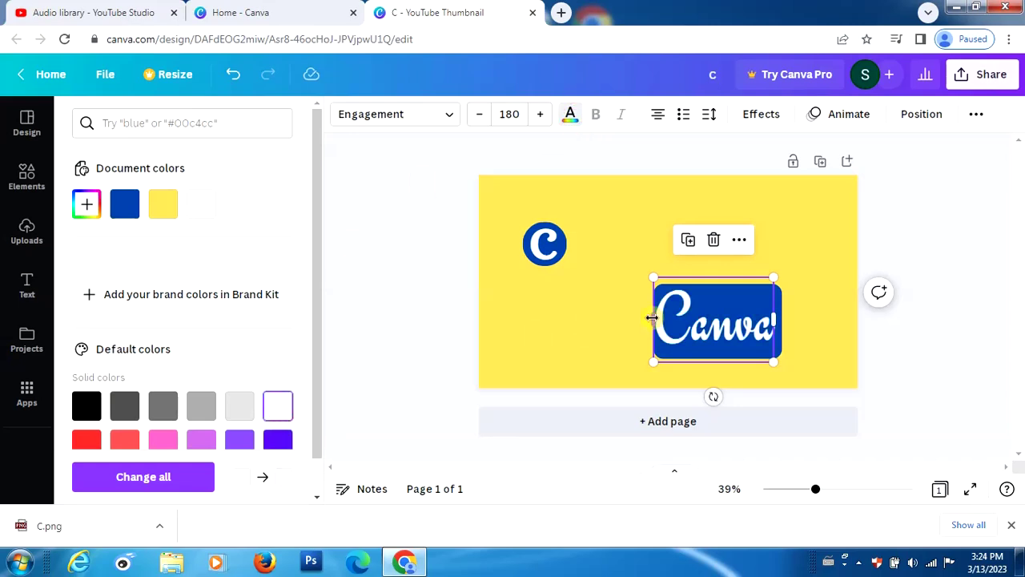
click(574, 337)
Move the word "Canva" up and to the left, closer to the "C" badge
click(762, 326)
click(778, 302)
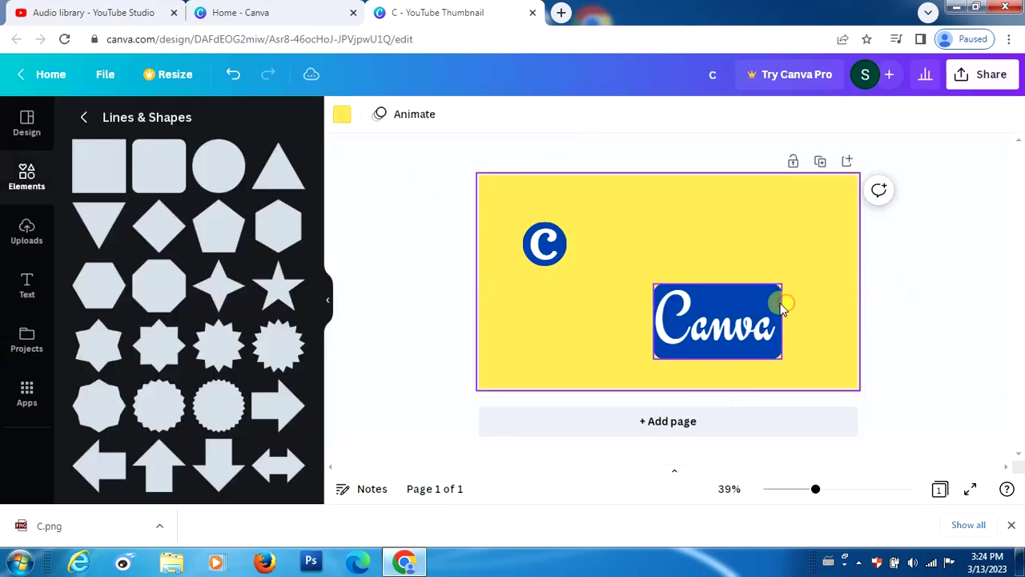
click(756, 302)
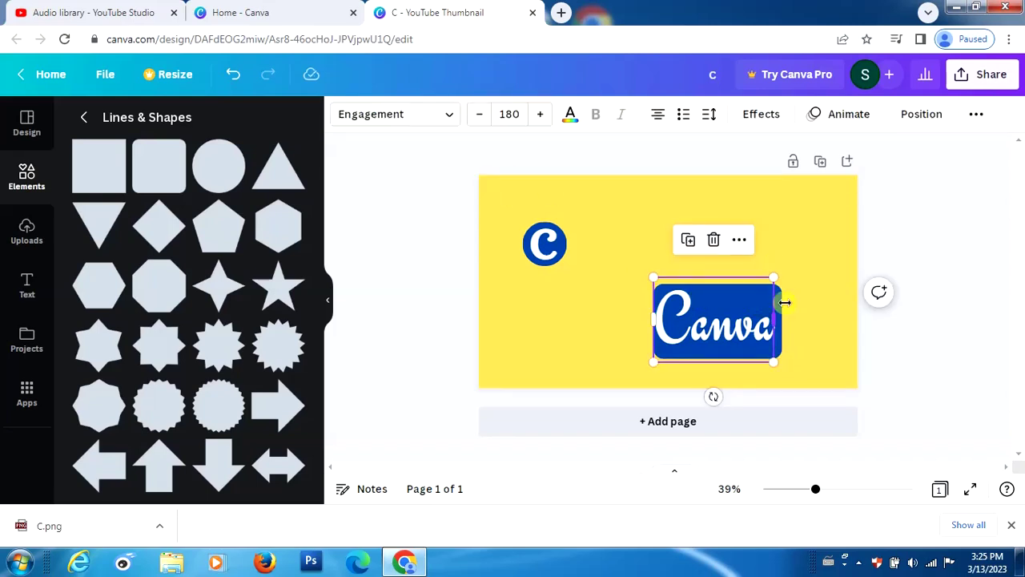
drag(723, 302, 685, 267)
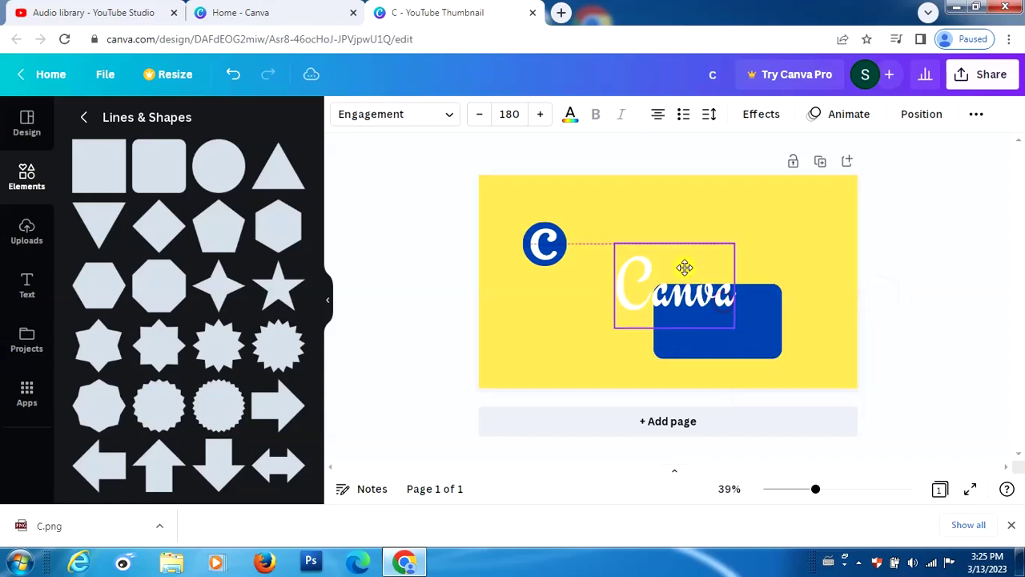
Recolour the rounded rectangle bright cyan and move it back behind the word "Canva"
click(762, 316)
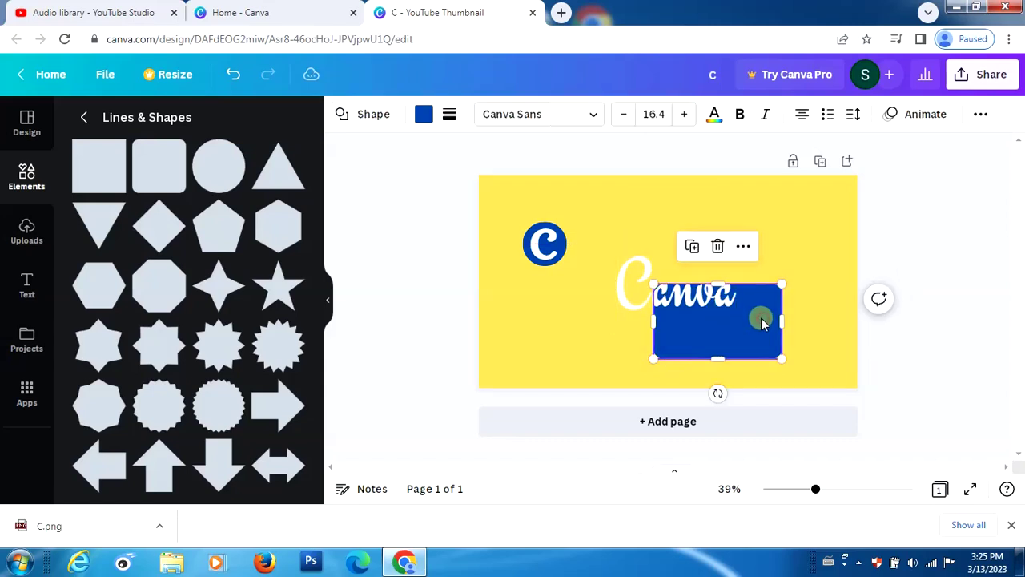
click(424, 113)
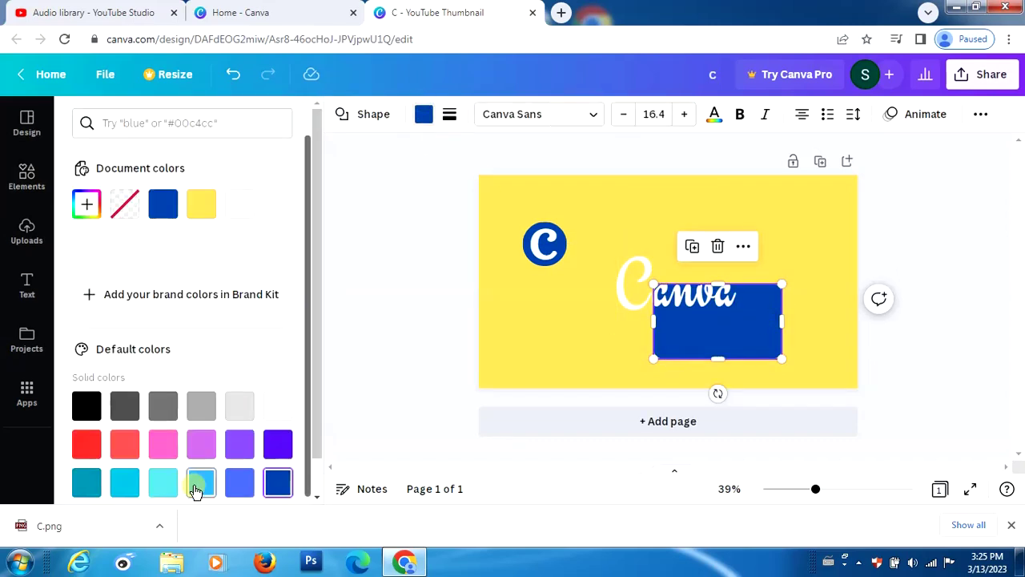
click(125, 482)
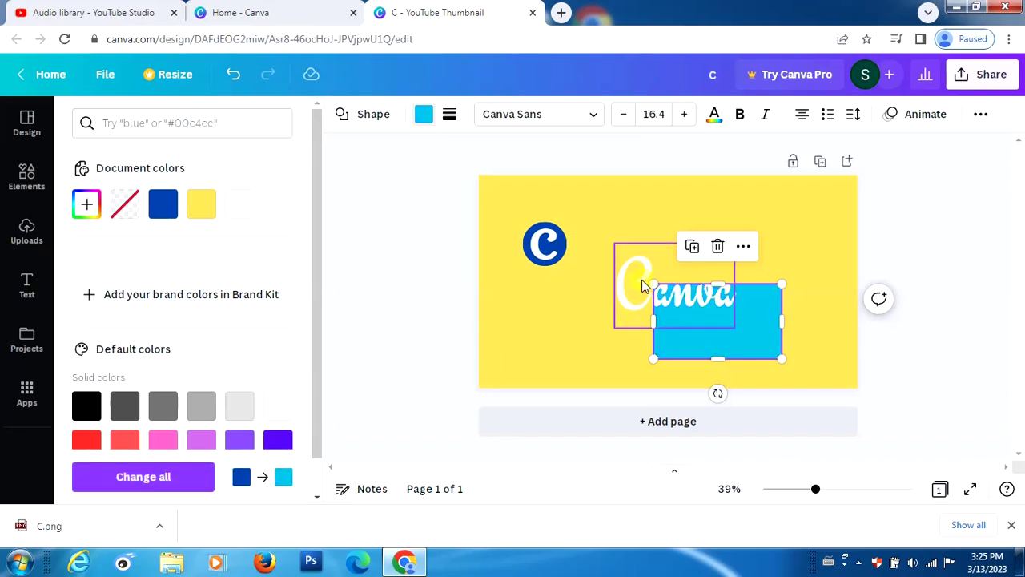
drag(692, 297, 659, 266)
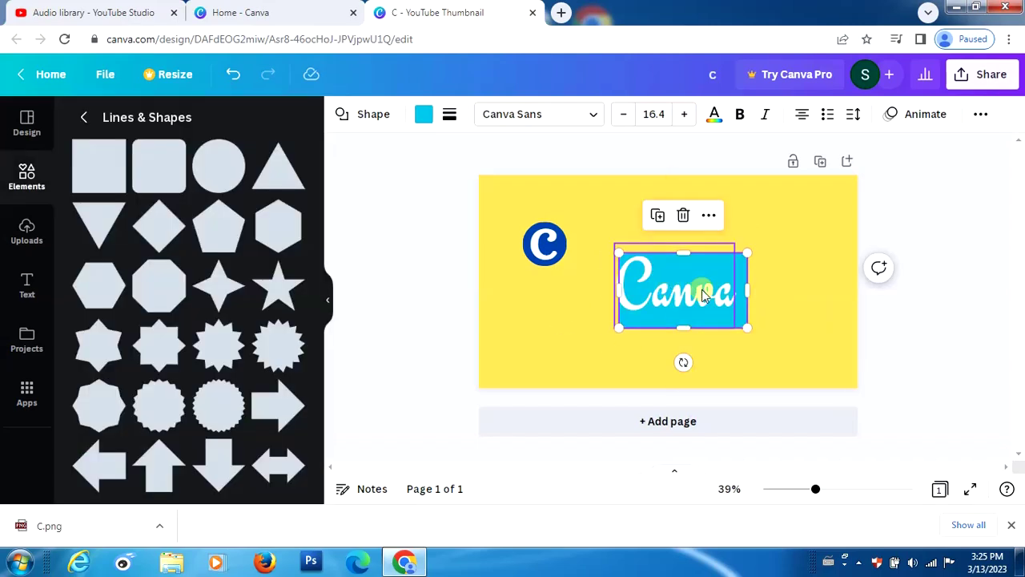
click(808, 296)
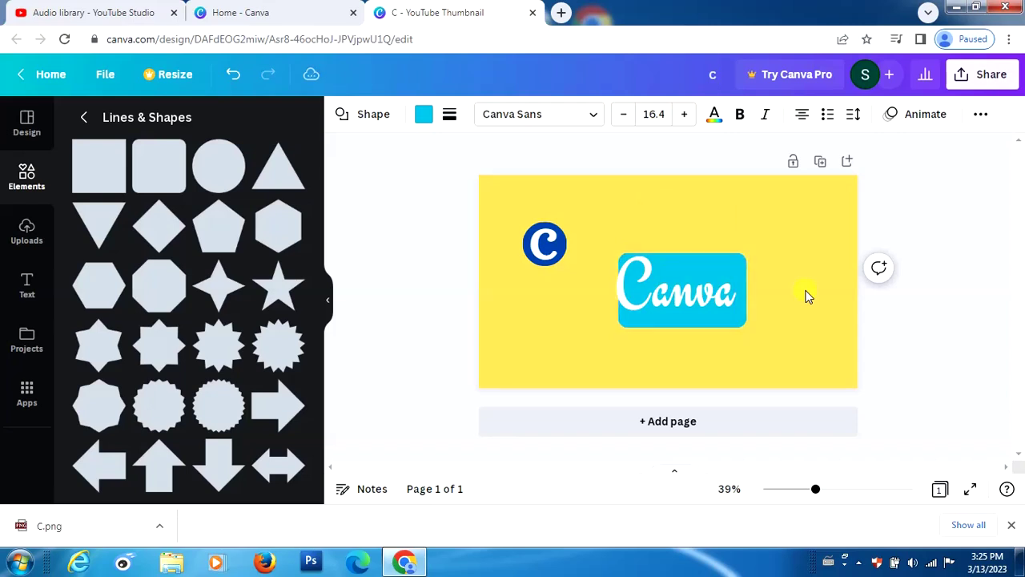
Nudge the cyan rounded rectangle left and slightly up so it sits evenly behind the word "Canva"
key(Left)
key(Left)
key(Left)
key(Left)
key(Left)
key(Left)
key(Left)
key(Left)
key(Left)
key(Left)
key(Left)
key(Left)
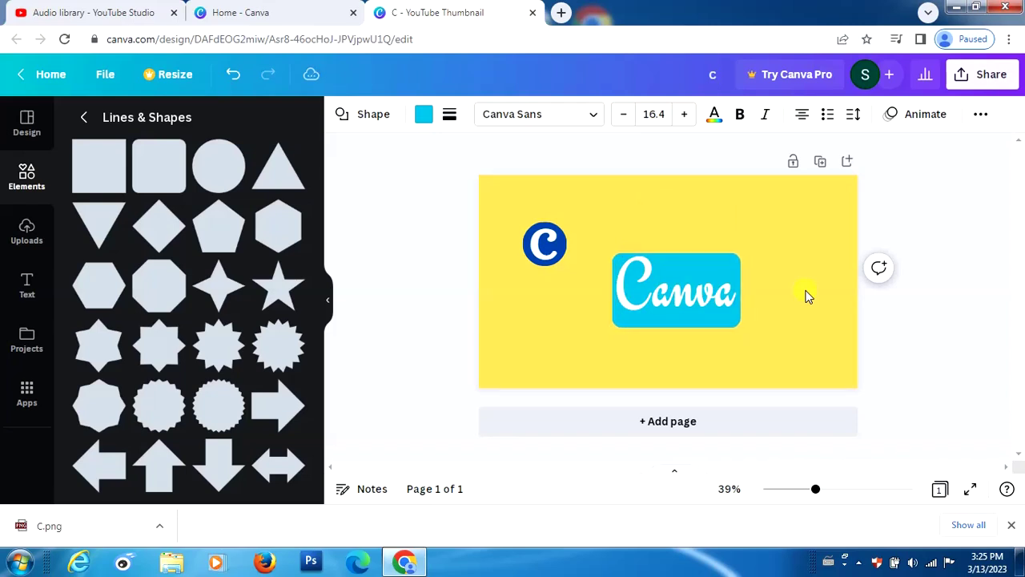
key(Up)
key(Up)
key(Up)
key(Up)
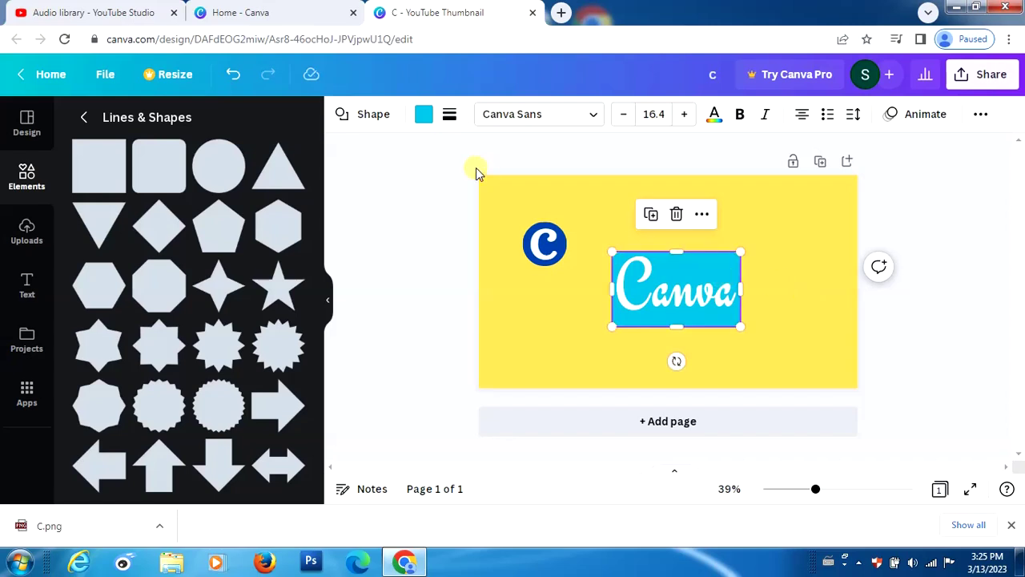
Recolour the rounded rectangle behind the word "Canva" to the dark blue of the "C" badge
click(426, 117)
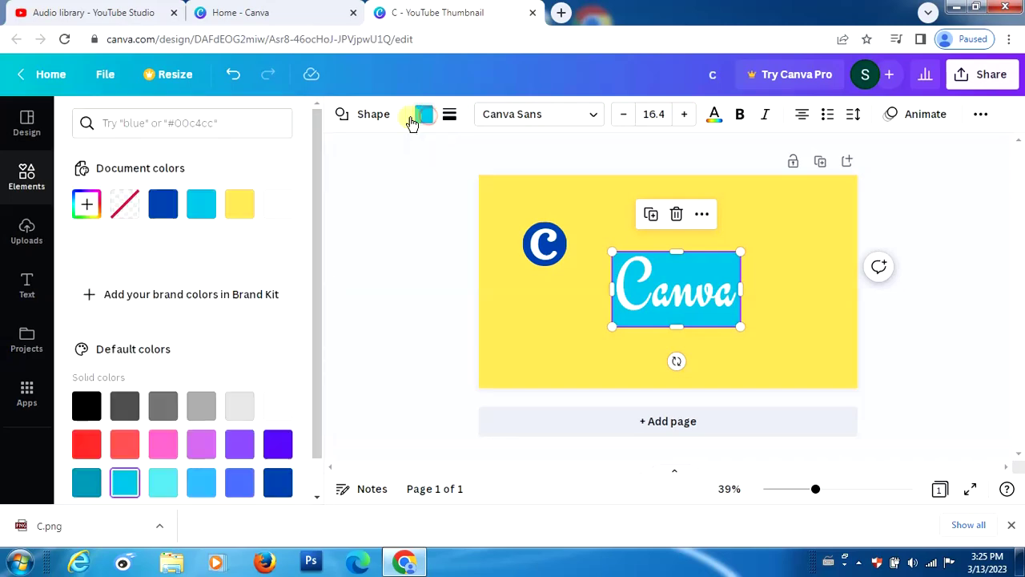
click(276, 482)
click(558, 318)
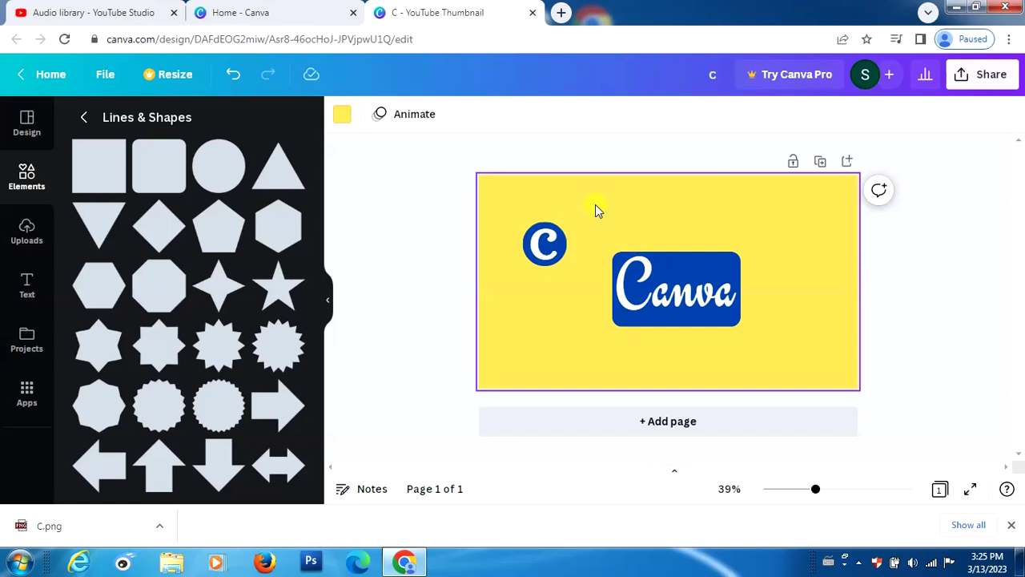
click(632, 272)
click(531, 314)
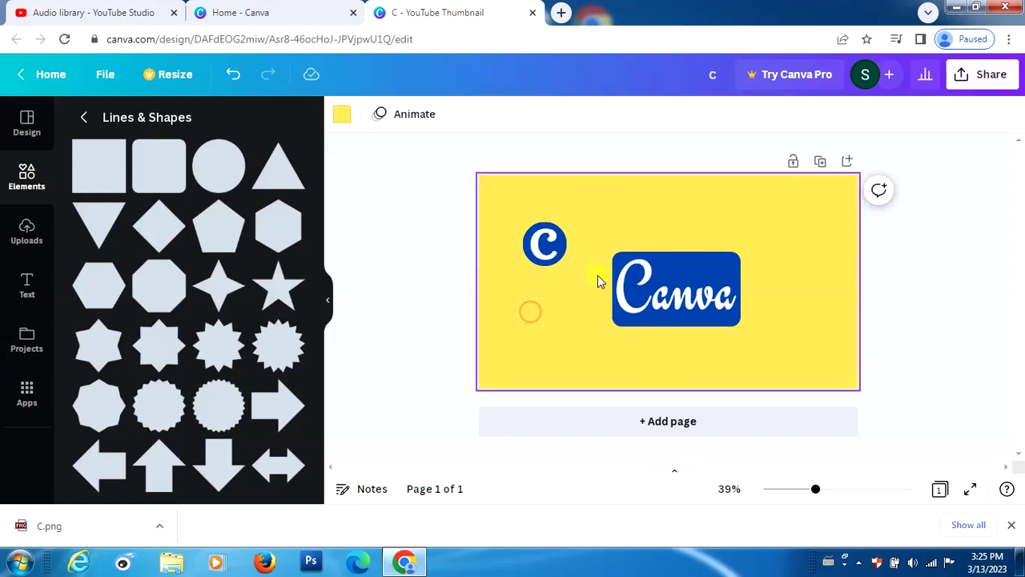
Group the word "Canva" with the dark blue rounded rectangle behind it
drag(600, 229, 751, 355)
click(639, 214)
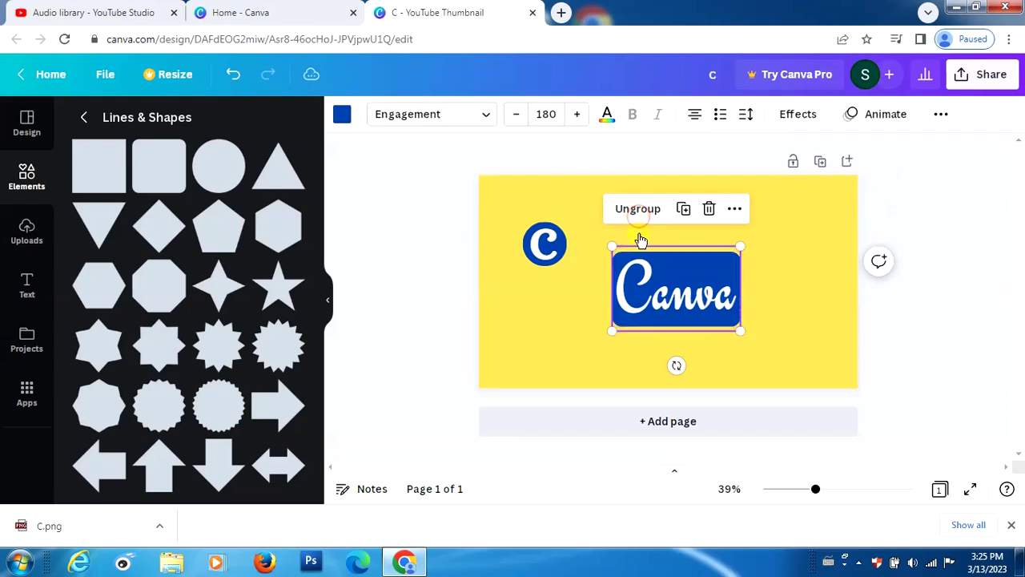
click(577, 322)
Shrink the grouped "Canva" logo to about font size 128 in the page's lower middle, and move the "C" badge slightly up
drag(705, 285, 686, 308)
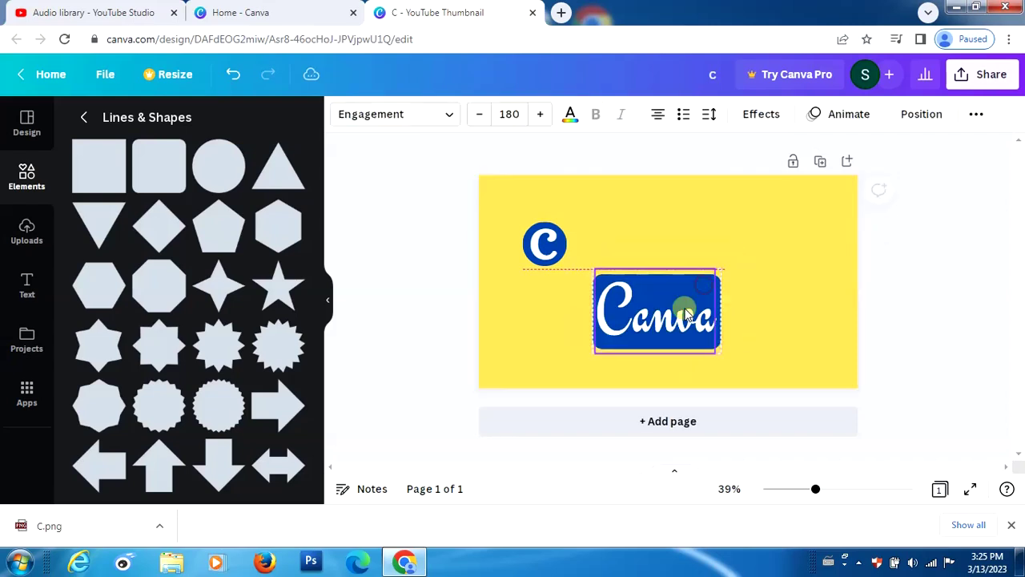
drag(720, 268, 686, 293)
mouse_move(642, 318)
mouse_down()
mouse_move(718, 319)
mouse_move(656, 317)
mouse_up()
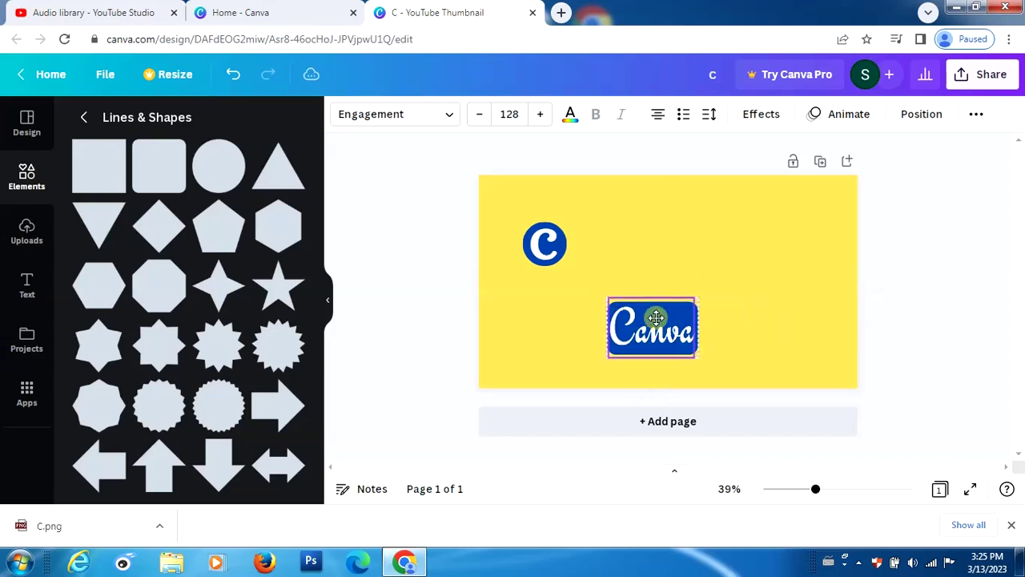
drag(550, 252, 547, 236)
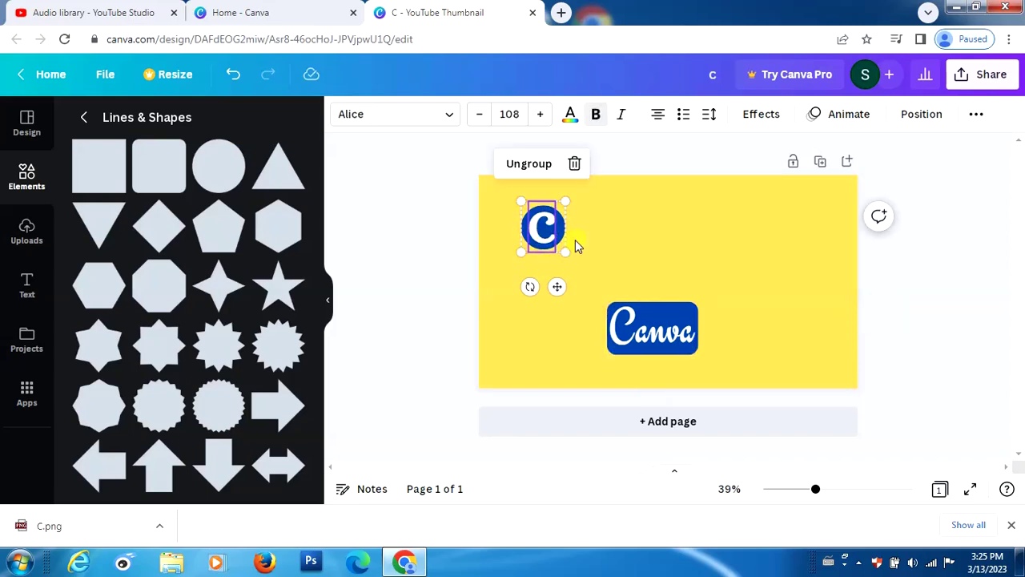
Add the red YouTube play-button graphic from the Youtube elements, shrunk and placed in the page's upper right area
click(24, 172)
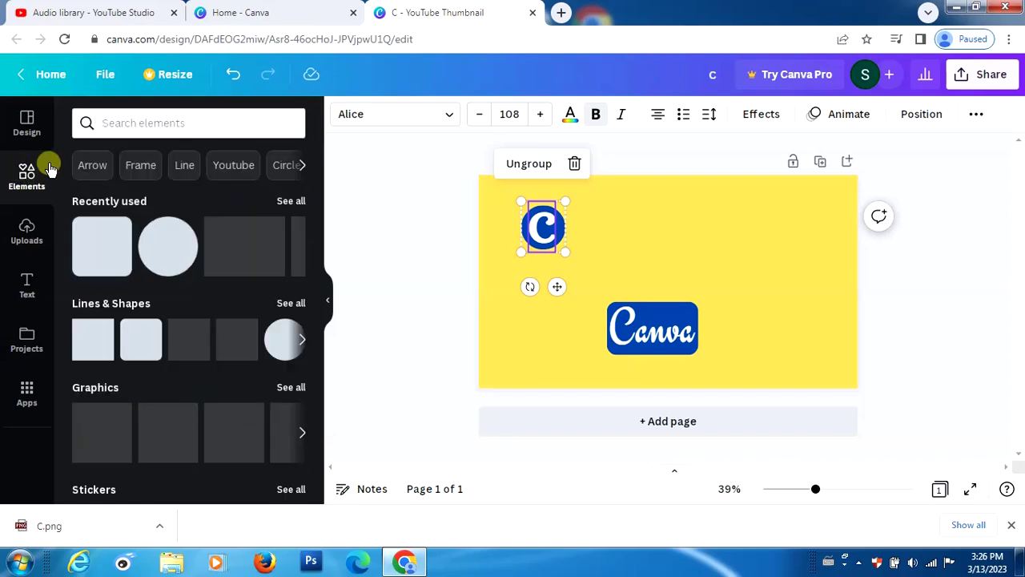
click(233, 167)
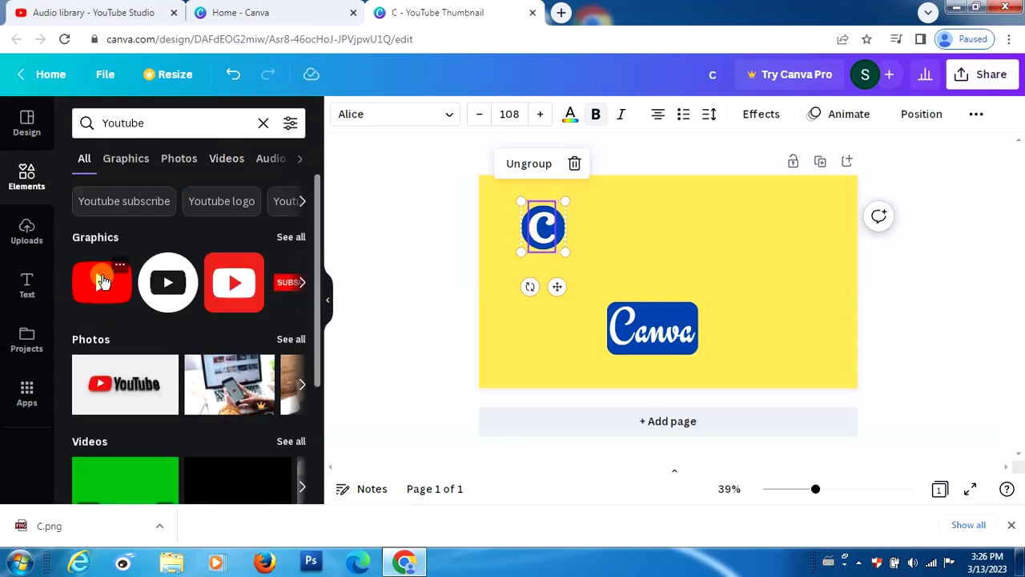
click(102, 280)
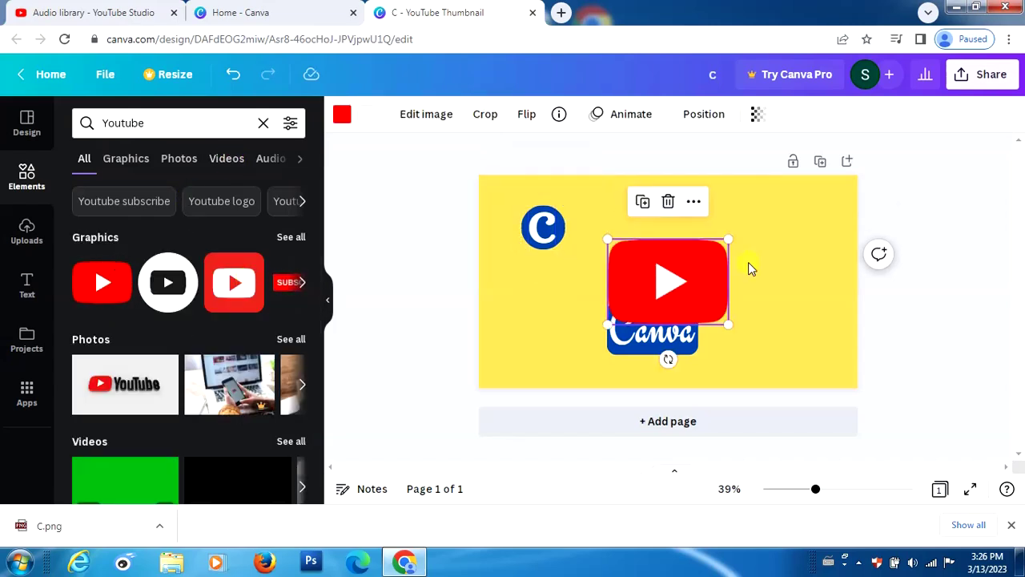
drag(729, 241, 765, 217)
click(670, 277)
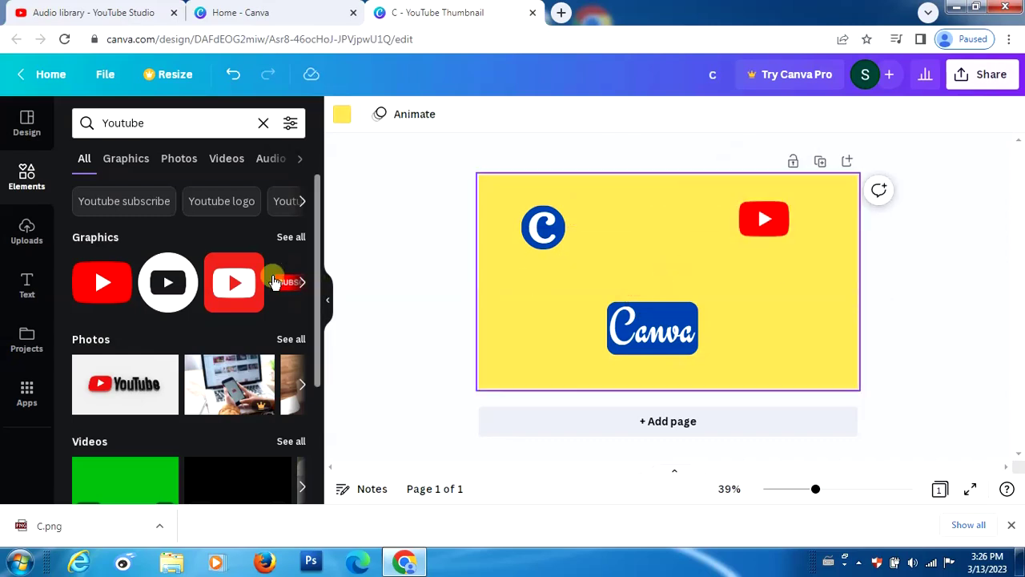
Replace the elements search term "Youtube" and search for "facebook icon"
click(217, 126)
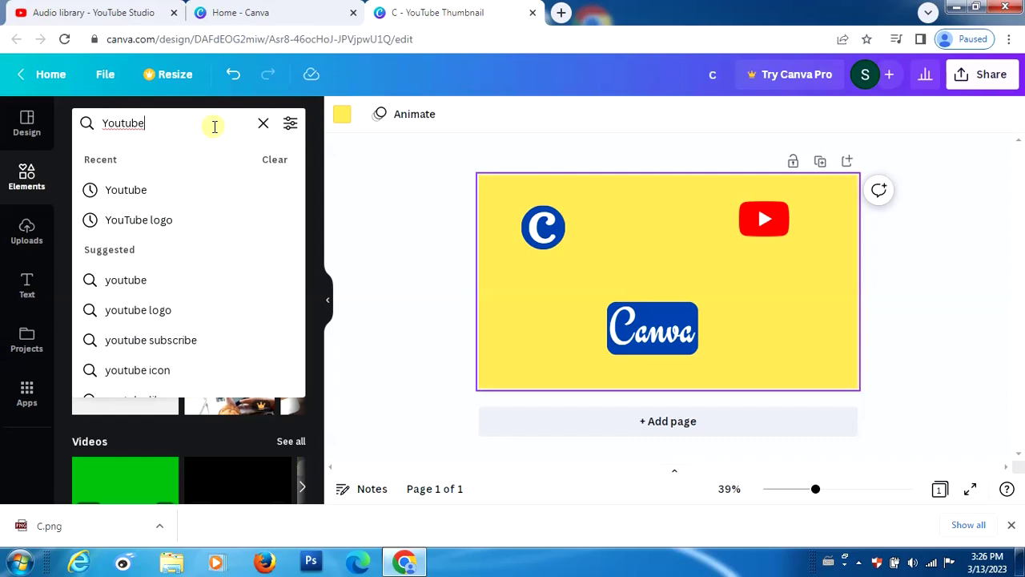
key(BackSpace)
key(BackSpace)
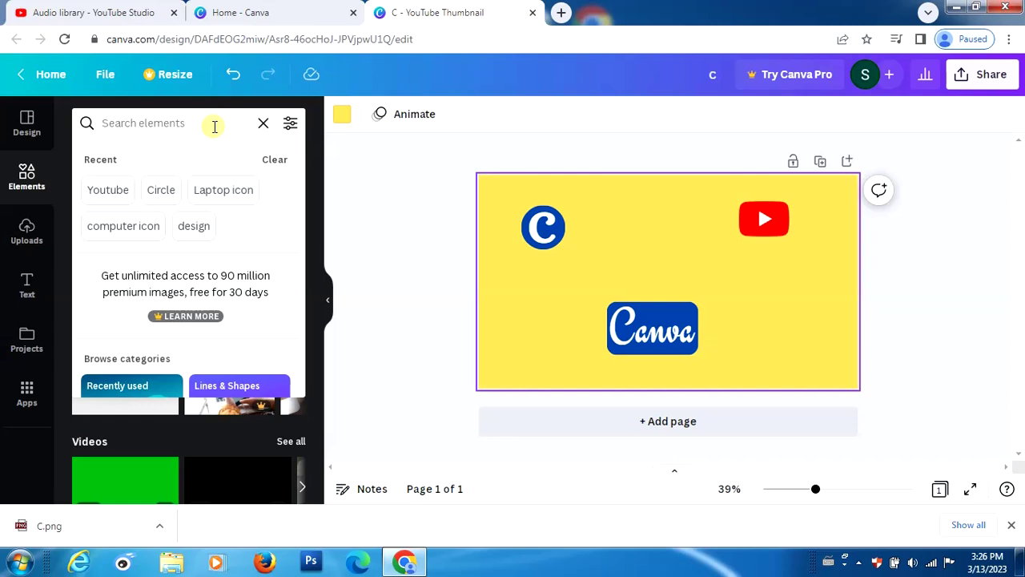
text(face)
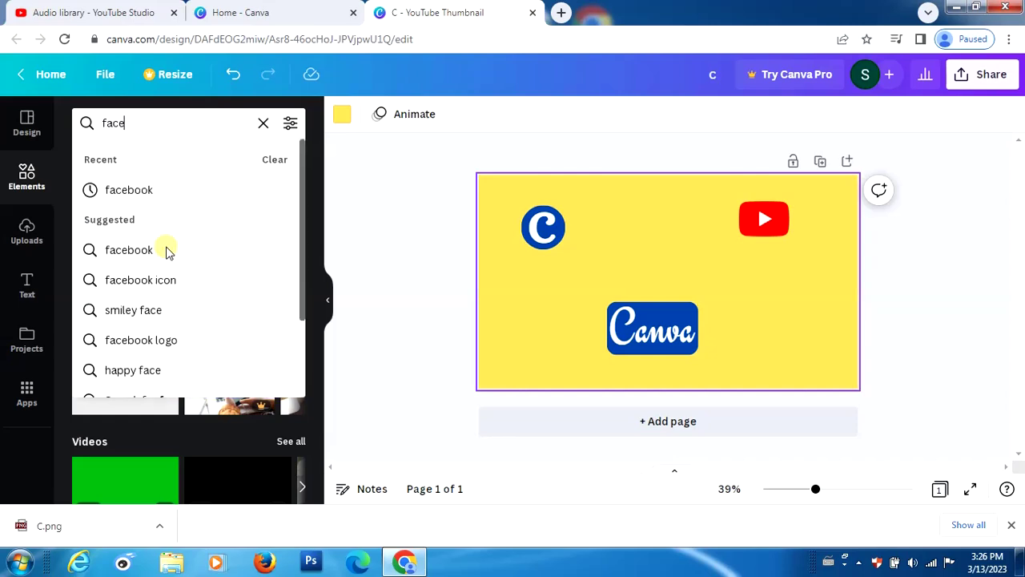
click(143, 282)
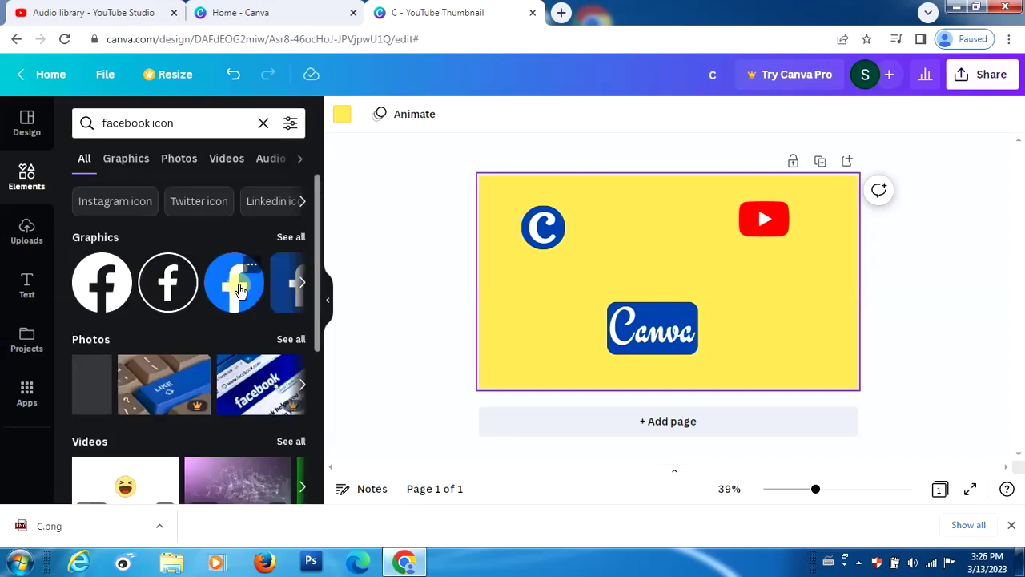
Try the round blue Facebook icon, delete it, and place a small square dark blue Facebook icon below the YouTube logo
click(237, 284)
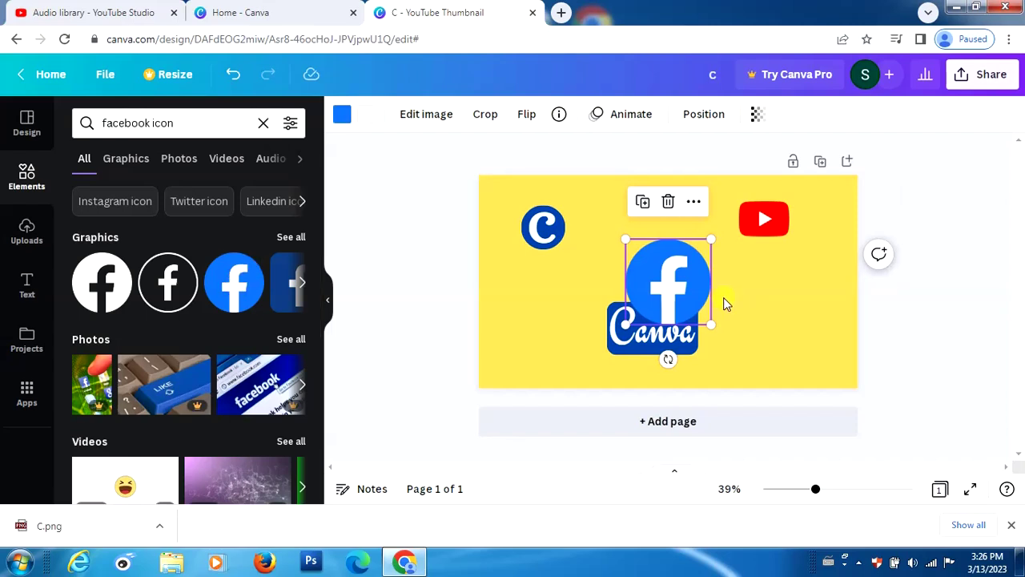
key(Delete)
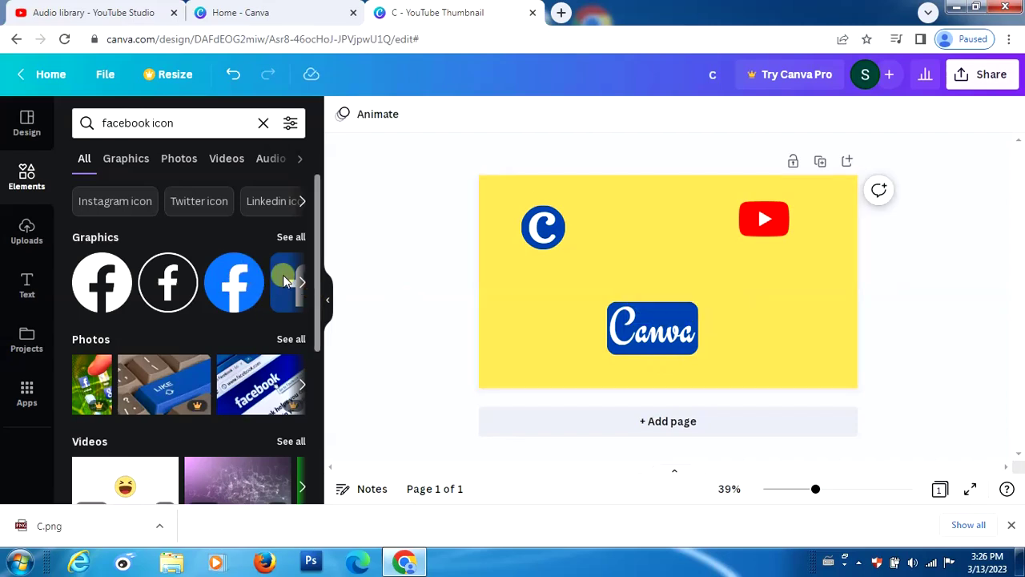
click(285, 280)
drag(690, 262, 776, 254)
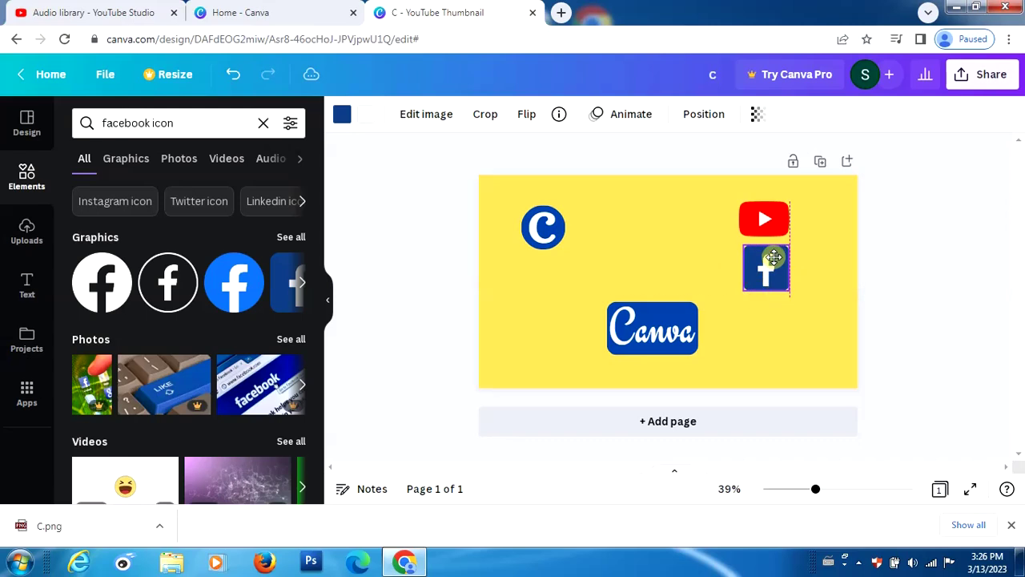
click(710, 257)
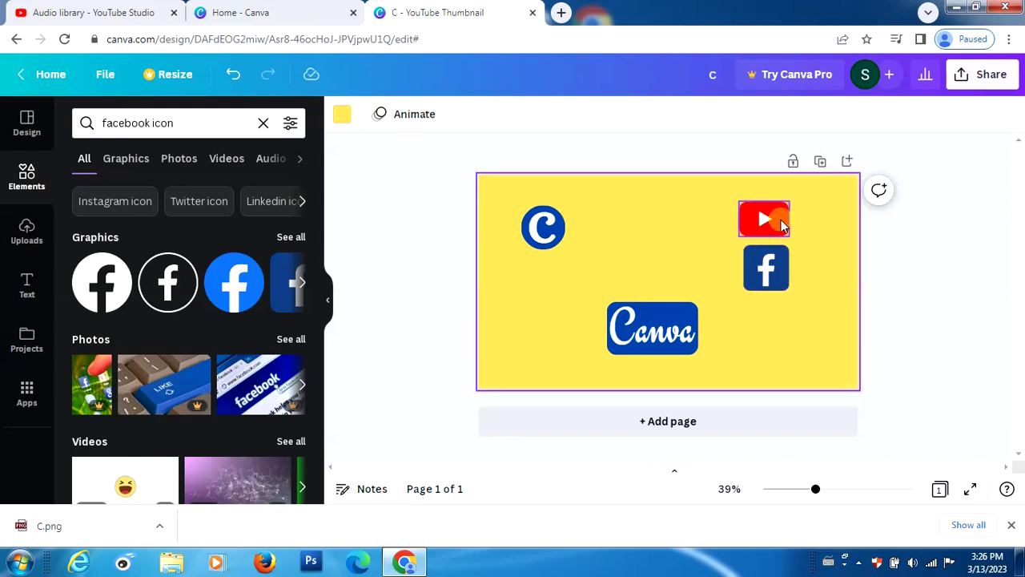
Shrink the YouTube logo and the square Facebook icon to matching widths, stacked one above the other
click(781, 219)
drag(792, 200, 778, 210)
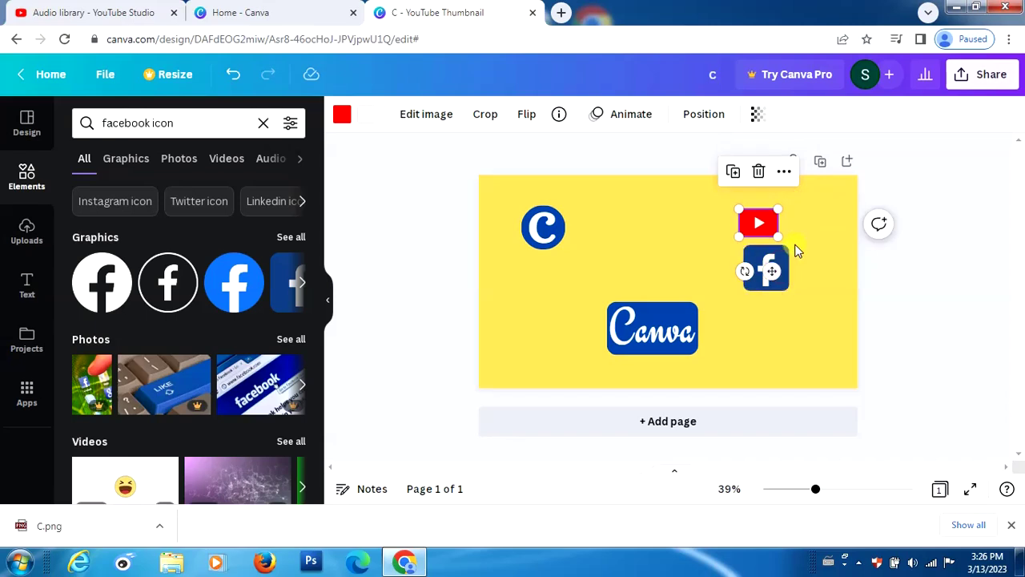
click(783, 258)
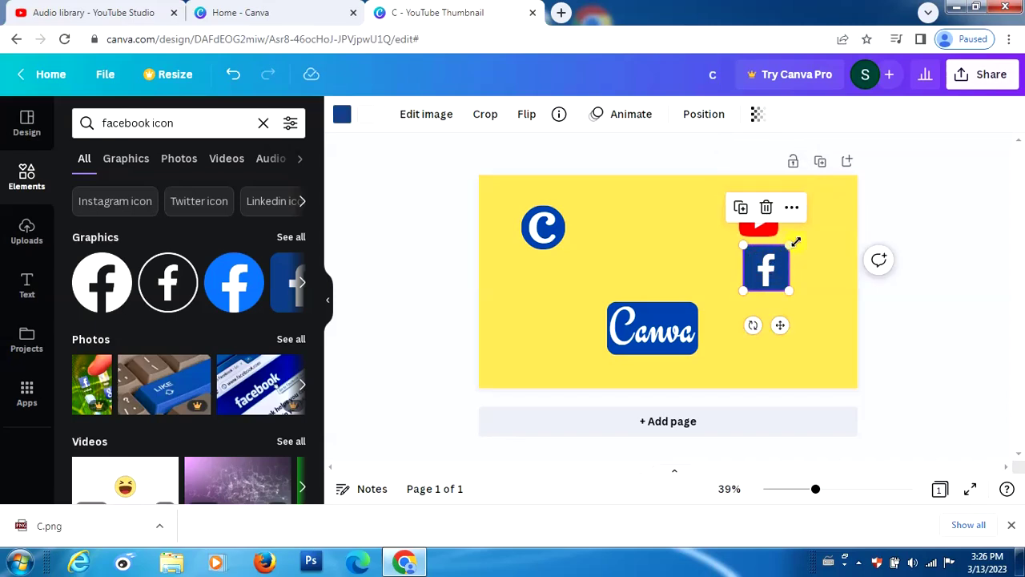
drag(791, 245, 761, 269)
click(700, 277)
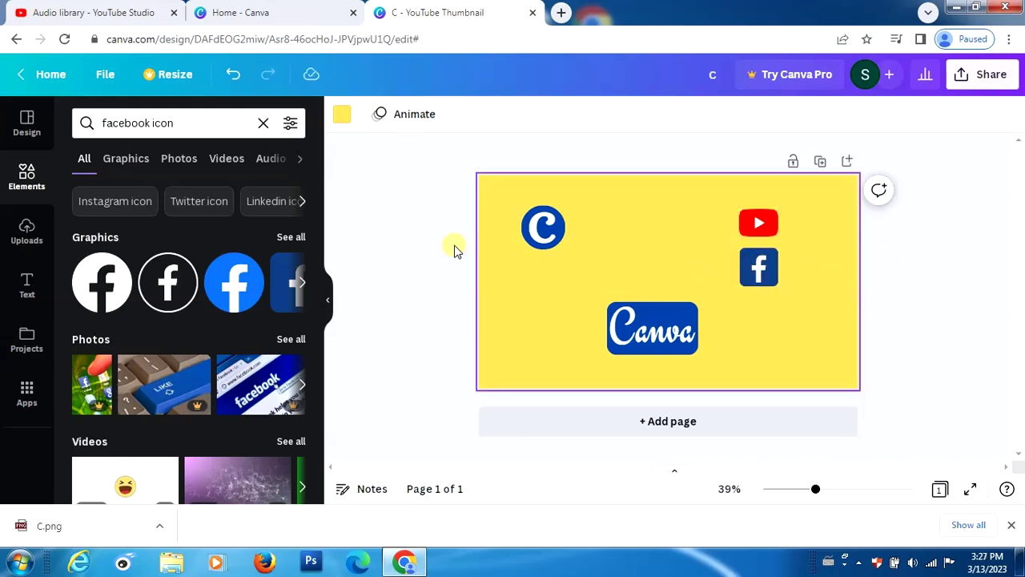
Nudge the Facebook icon up, closer to the YouTube logo
click(764, 274)
key(Up)
key(Up)
key(Up)
key(Up)
key(Up)
key(Up)
key(Up)
key(Up)
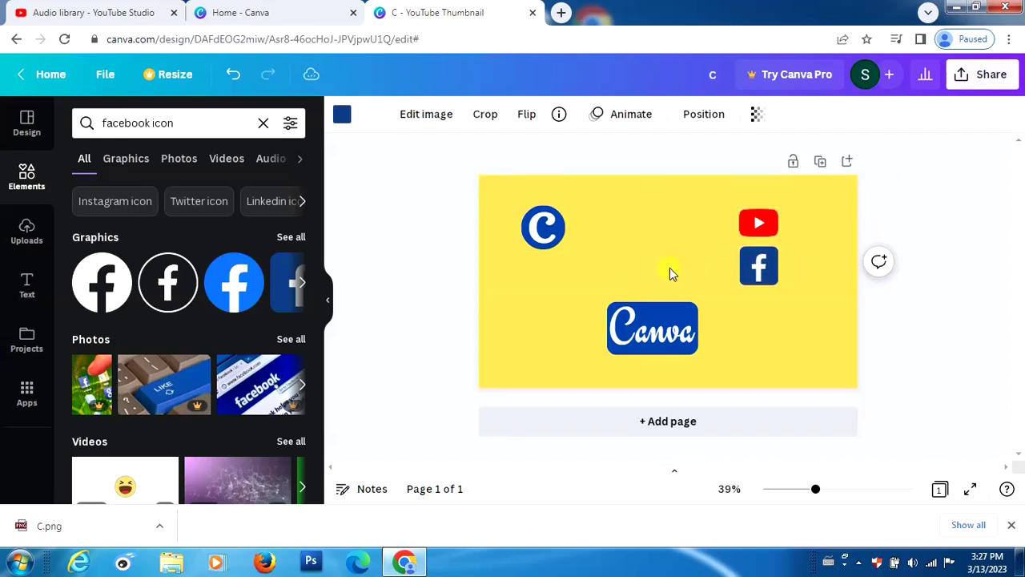
key(Up)
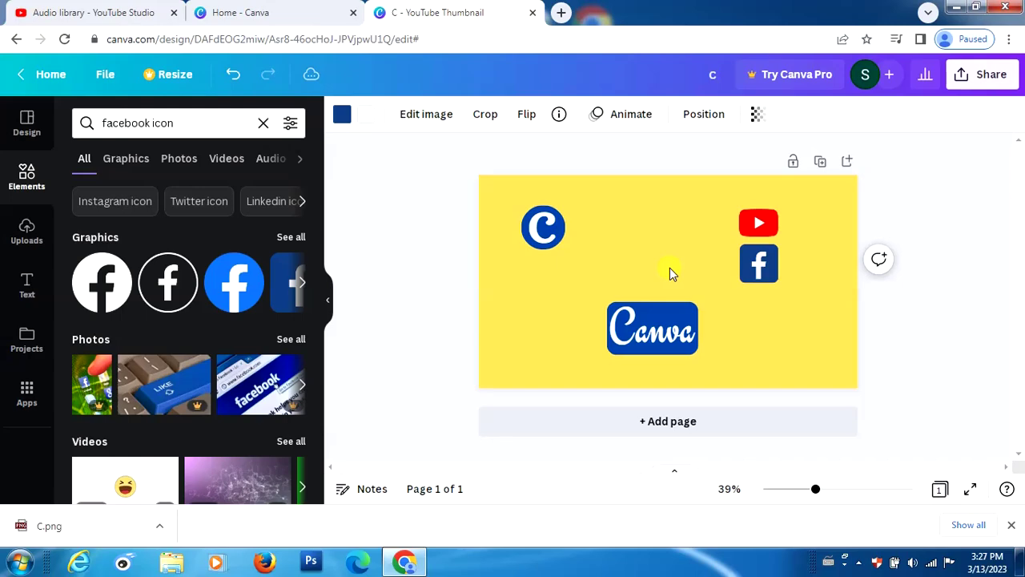
Replace the elements search term "facebook icon" and search for "instagram icon"
click(230, 122)
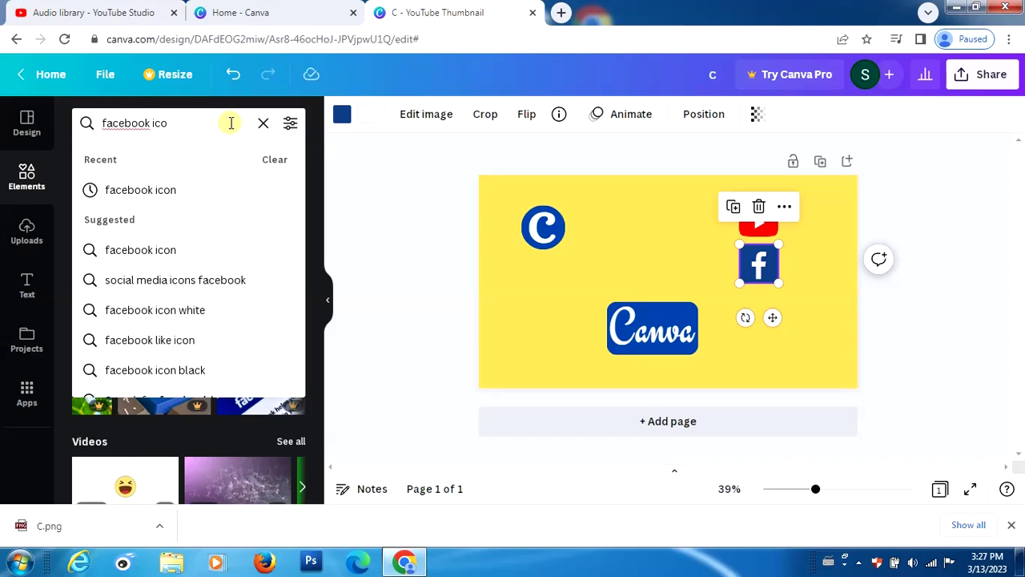
key(BackSpace)
key(BackSpace)
key(BackSpace)
key(BackSpace)
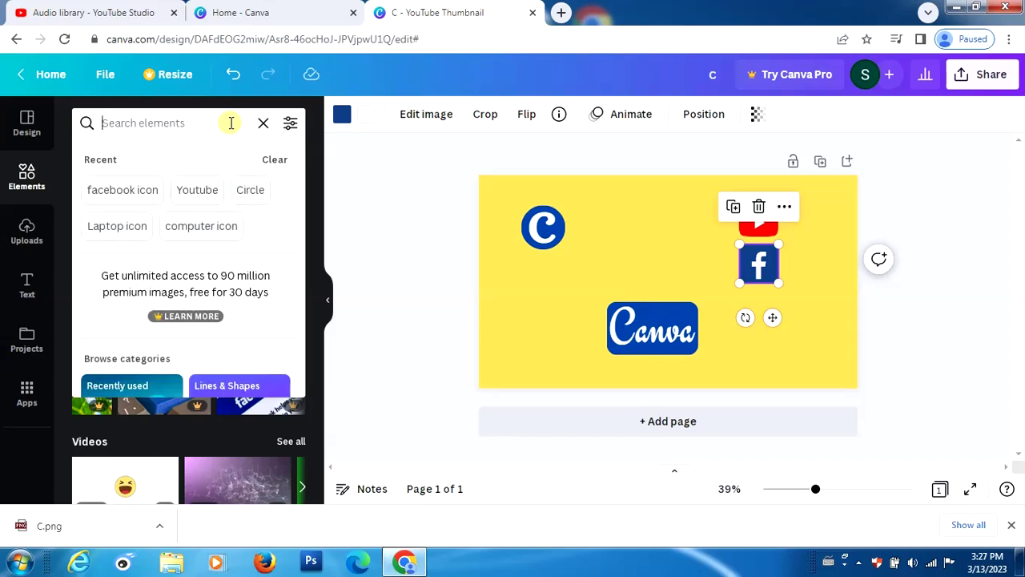
text(in)
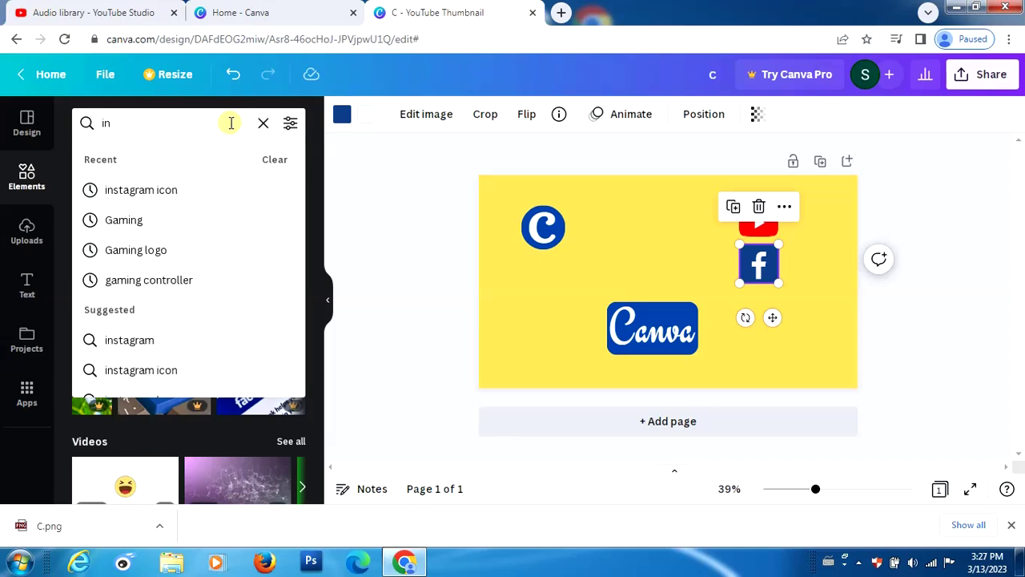
click(133, 189)
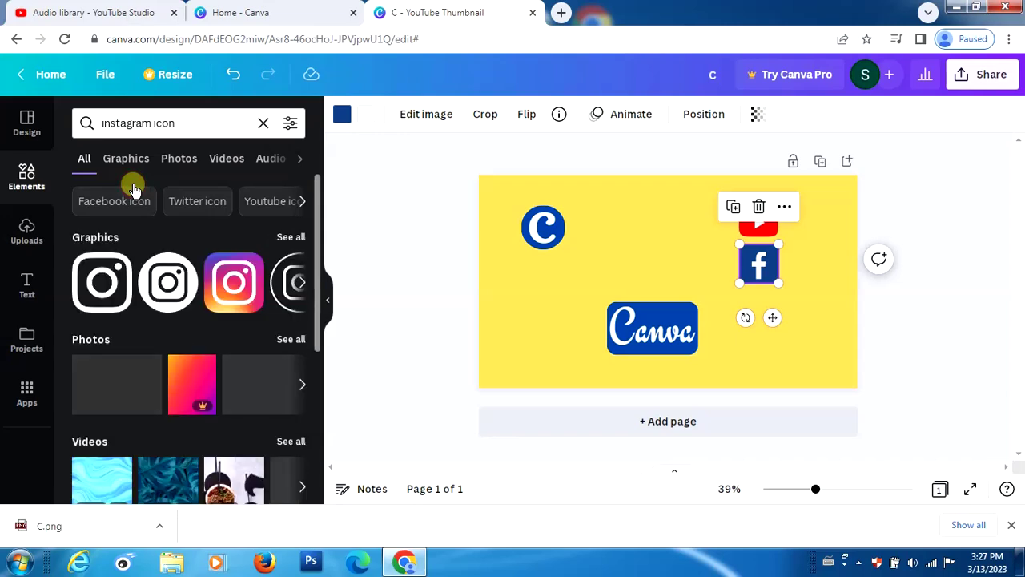
Add the multicolour gradient Instagram icon, shrunk to the Facebook icon's width and placed directly below it
click(245, 286)
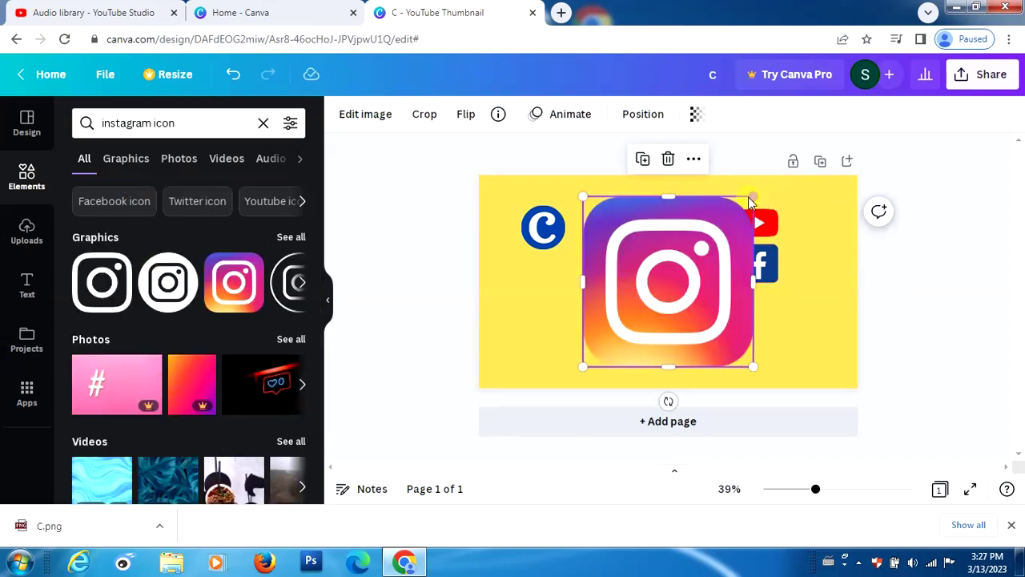
drag(752, 197, 758, 307)
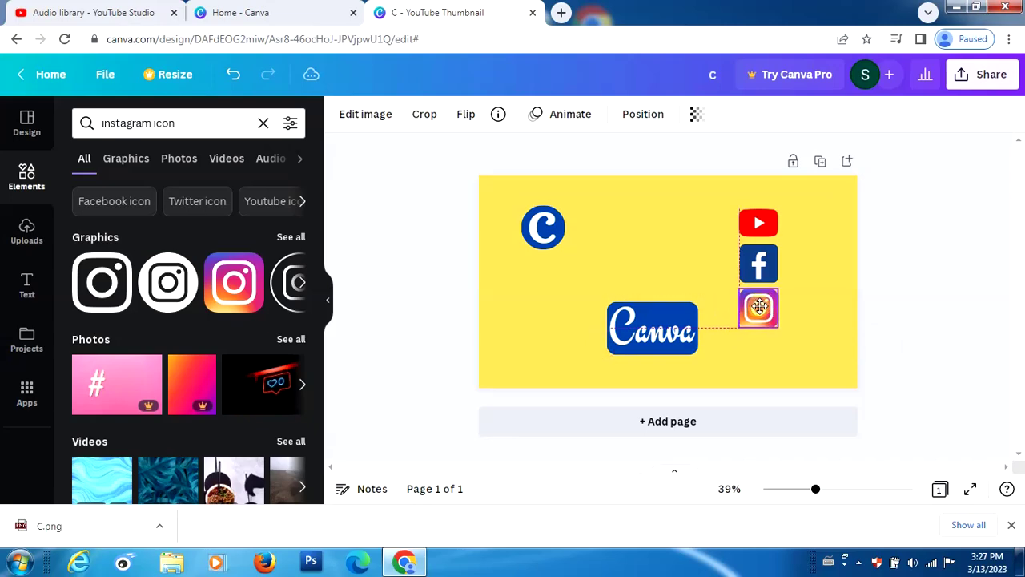
click(625, 257)
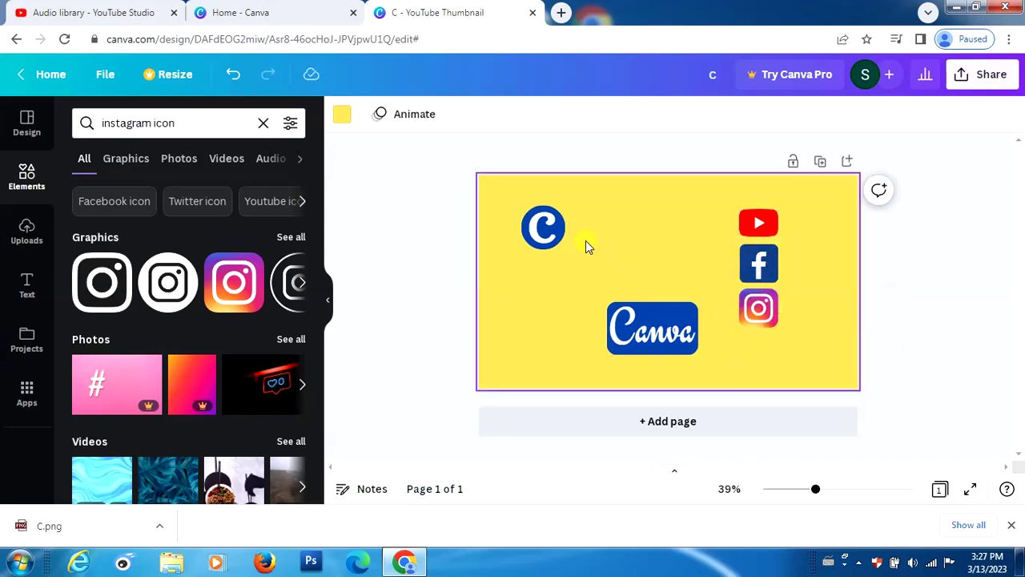
Replace the elements search term "instagram icon" and search for "twitter icon"
click(217, 116)
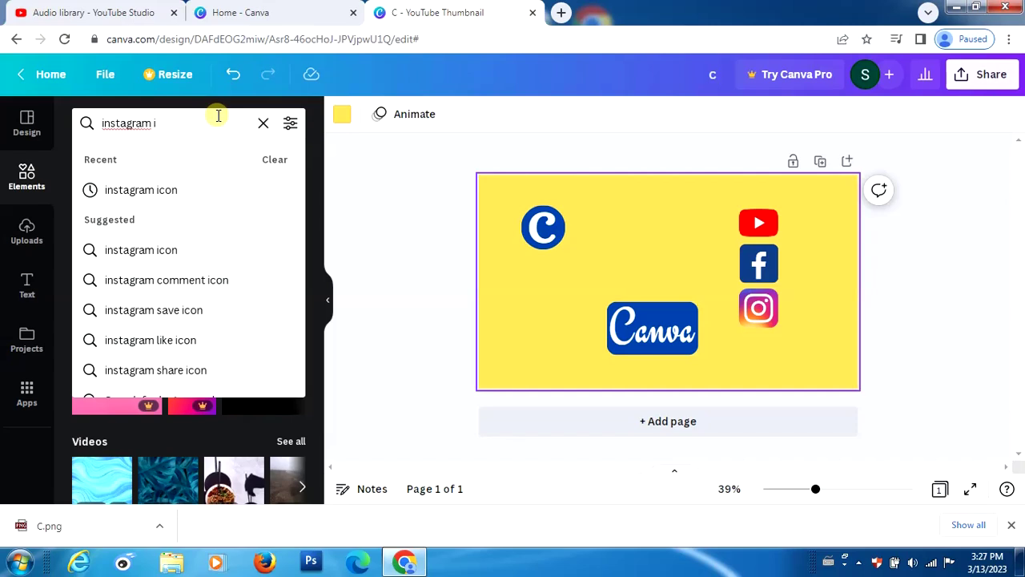
key(BackSpace)
key(BackSpace)
key(BackSpace)
key(BackSpace)
key(BackSpace)
key(BackSpace)
key(BackSpace)
key(BackSpace)
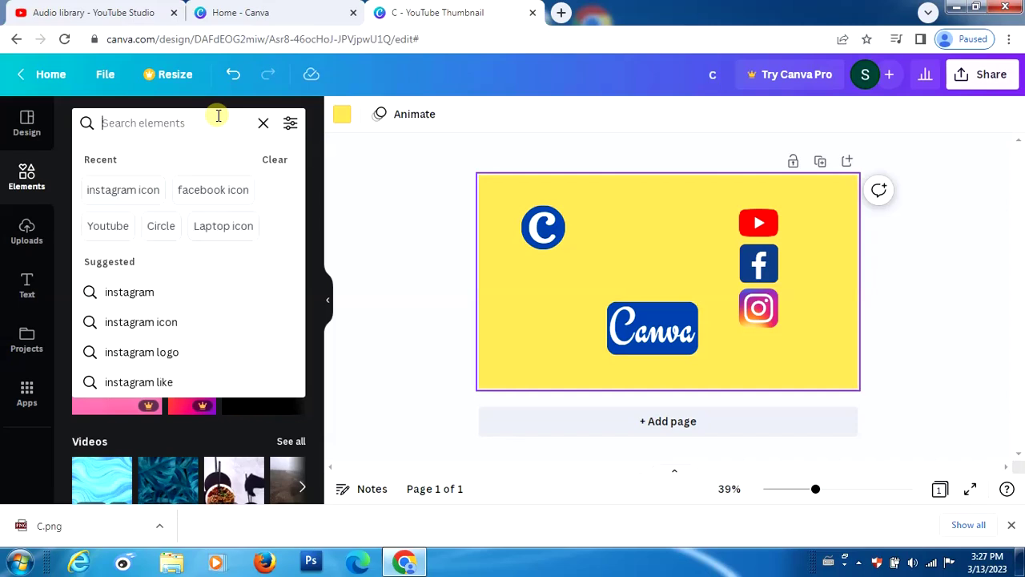
text(tw)
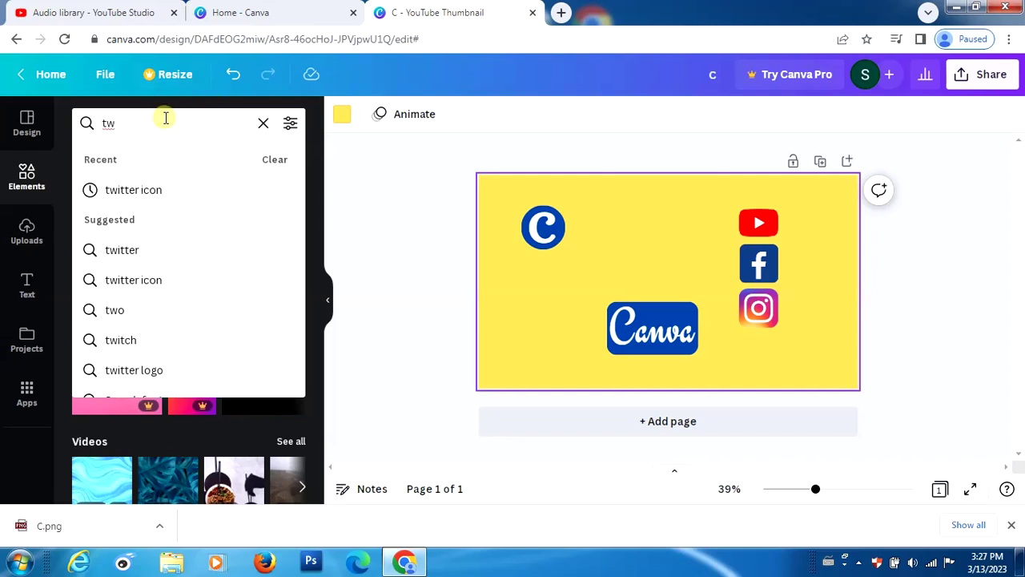
click(163, 195)
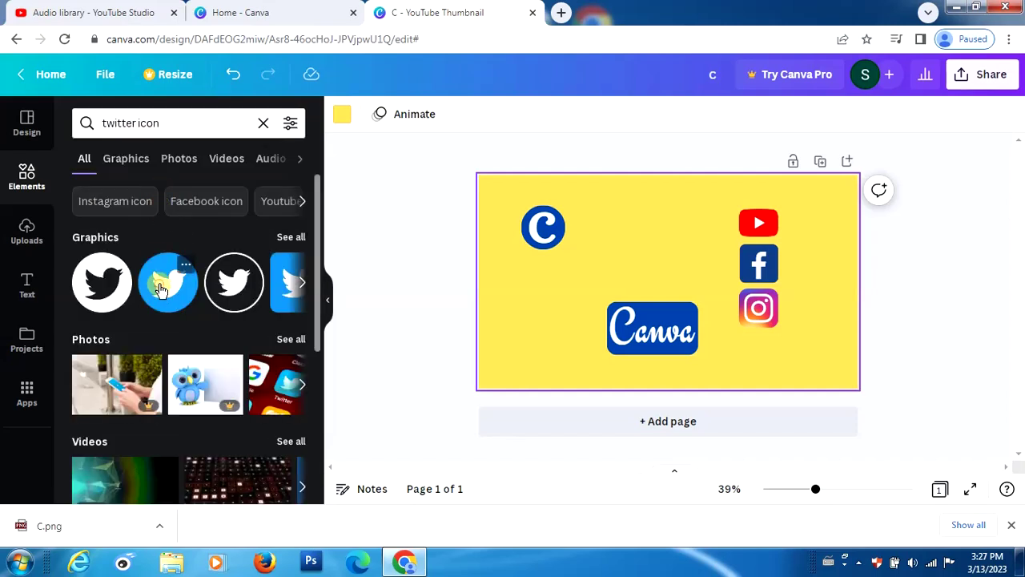
Add the round blue Twitter icon, shrunk to about the other icons' width and placed directly below the Instagram icon
click(161, 290)
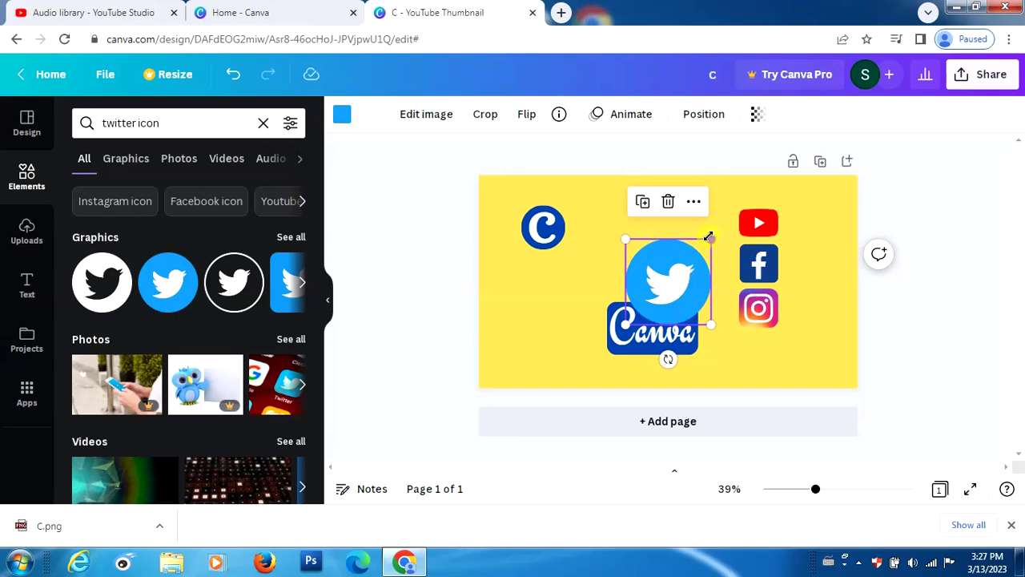
drag(708, 237, 759, 344)
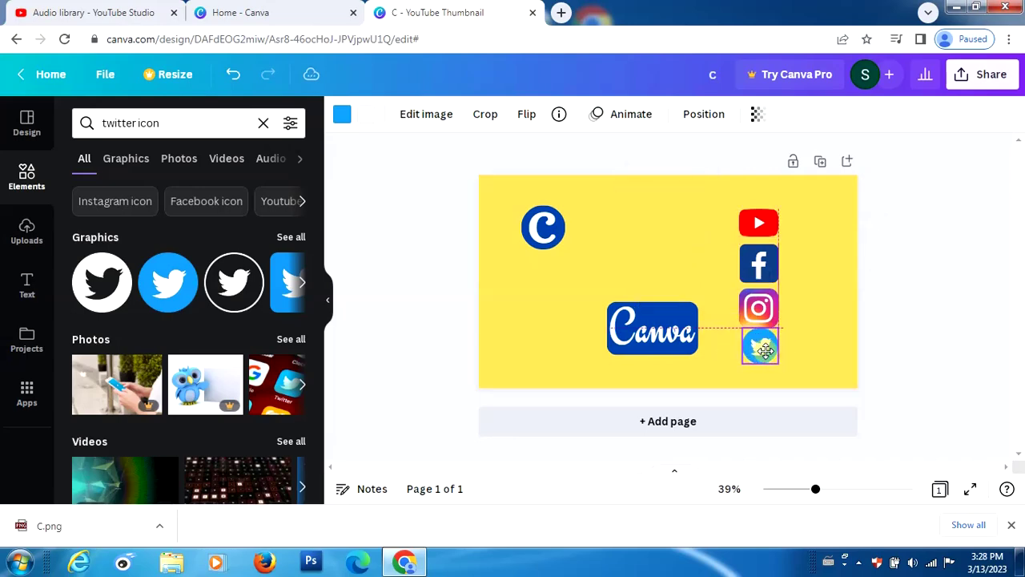
click(695, 272)
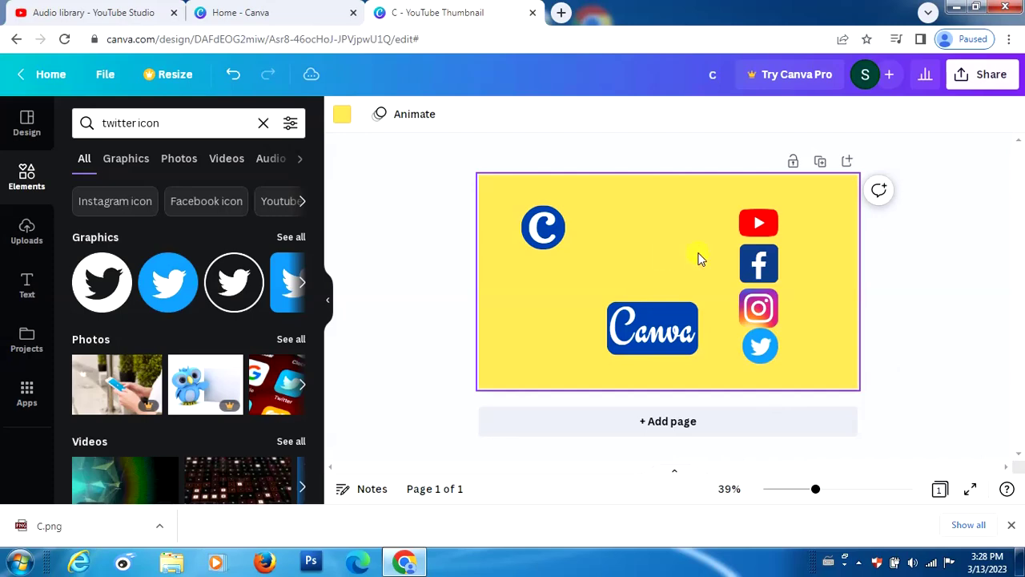
click(762, 264)
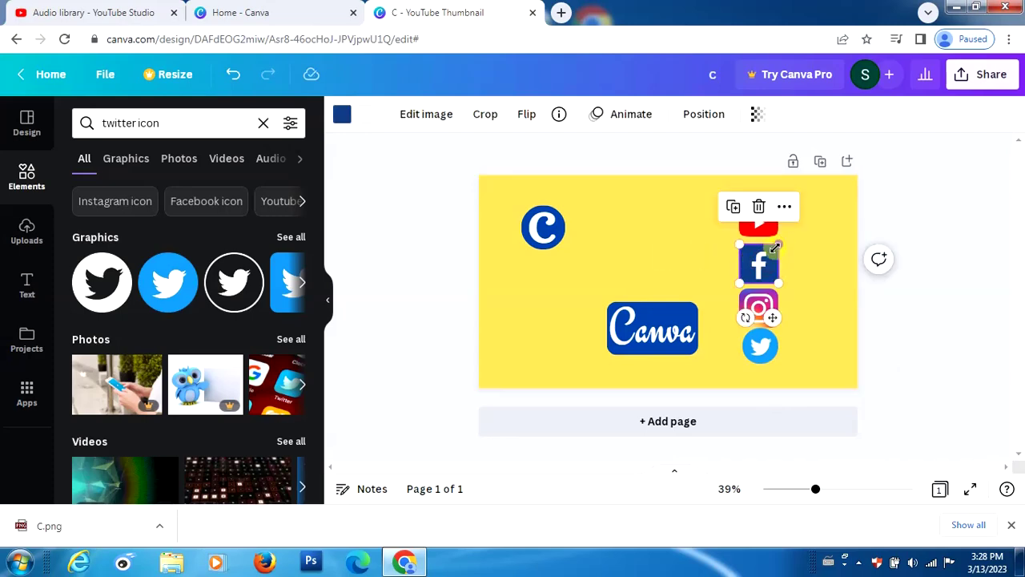
click(632, 243)
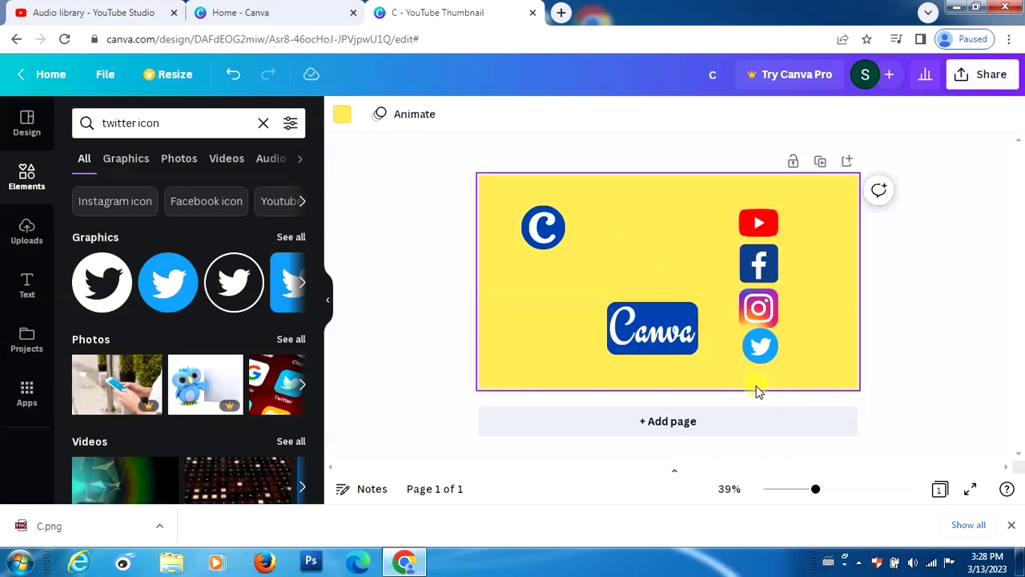
click(765, 346)
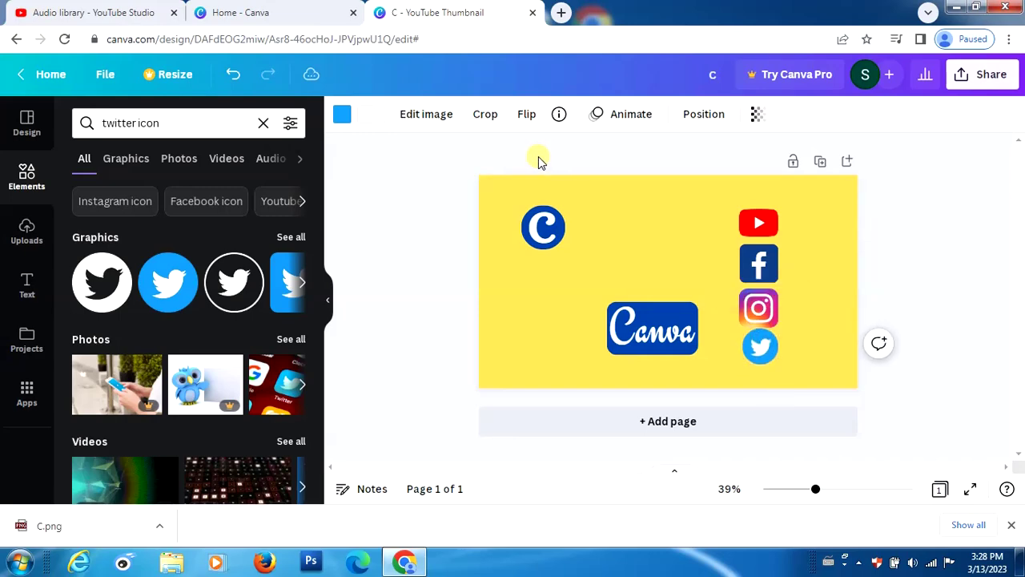
Ungroup the blue Canva logo and move its white "Canva" text out above the rounded rectangle
click(648, 328)
click(642, 337)
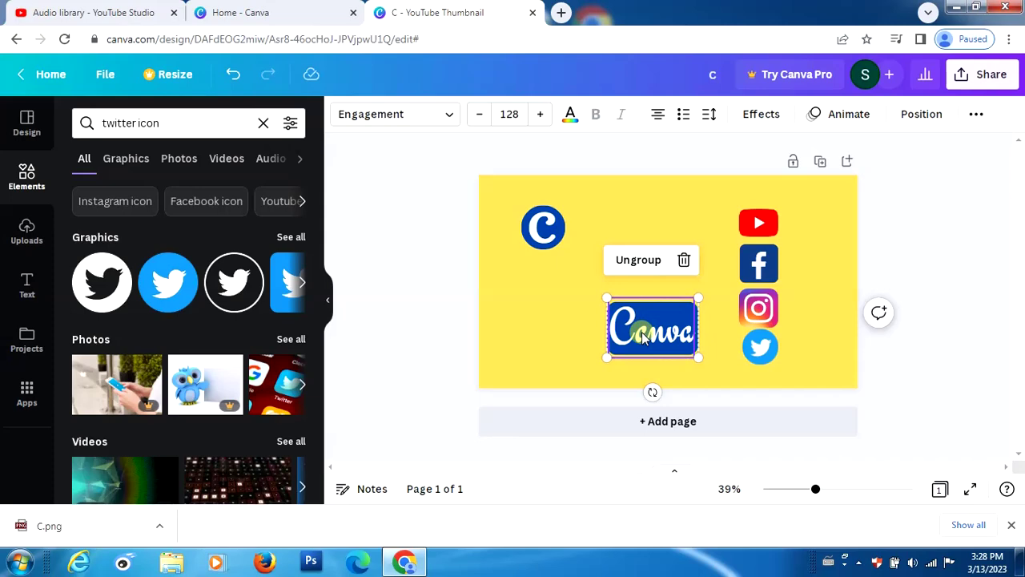
click(621, 266)
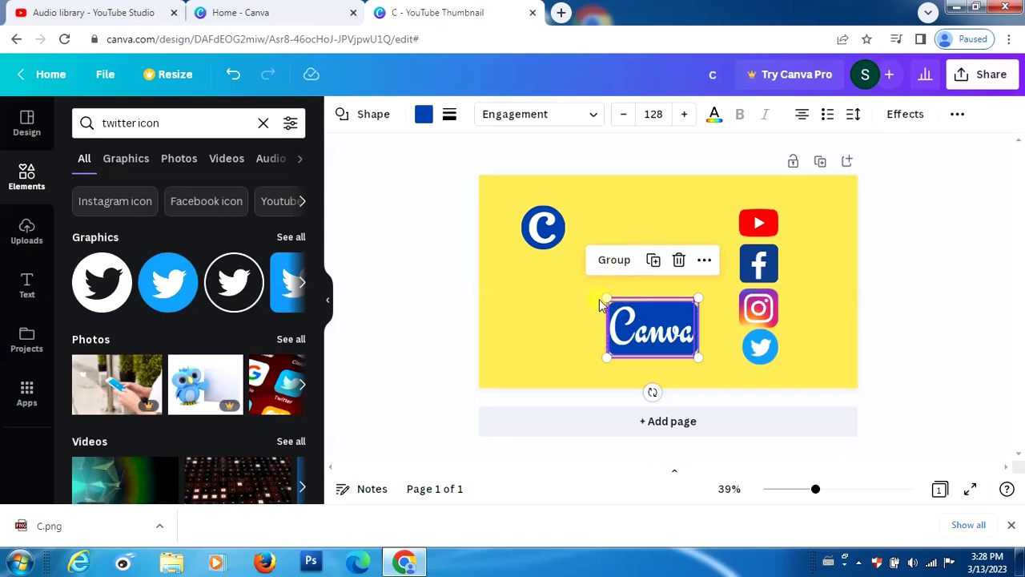
click(525, 310)
drag(663, 329, 651, 261)
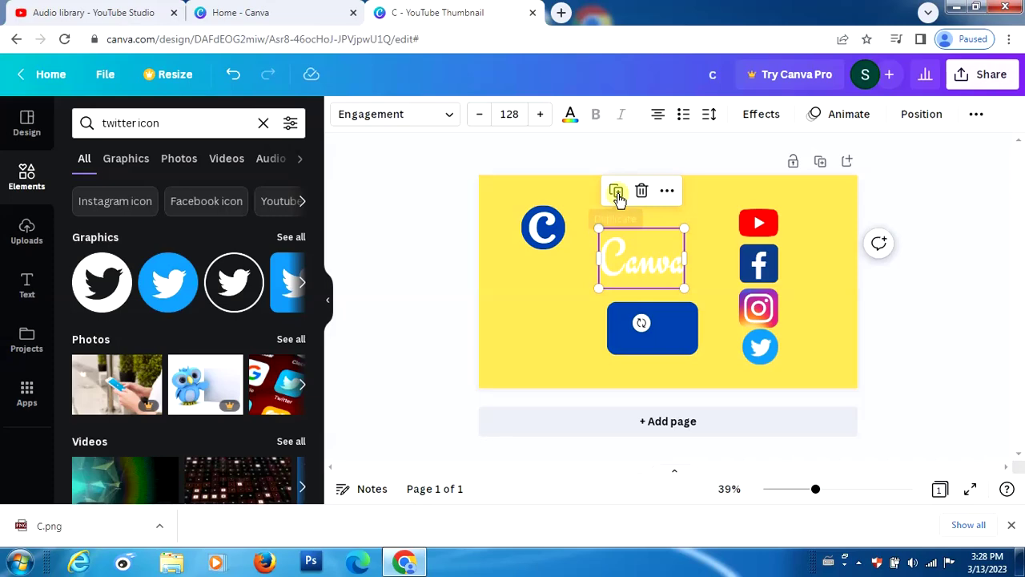
Duplicate the white "Canva" text, place the copy on the blue rectangle and group the two
click(617, 192)
drag(641, 265, 703, 358)
click(559, 323)
click(613, 260)
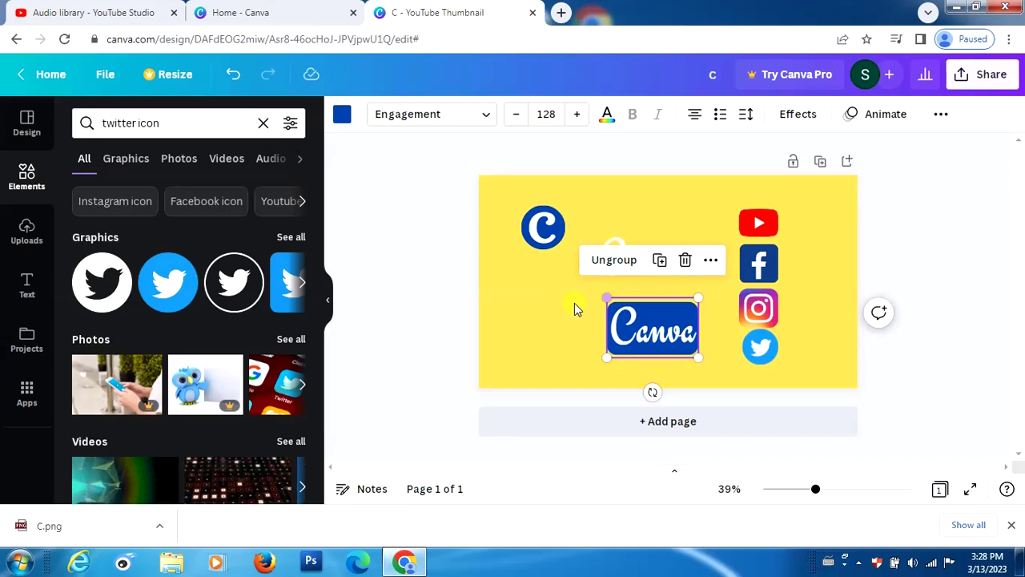
Move the loose white "Canva" text up, level with the round C logo
click(564, 305)
click(633, 272)
drag(641, 274, 640, 254)
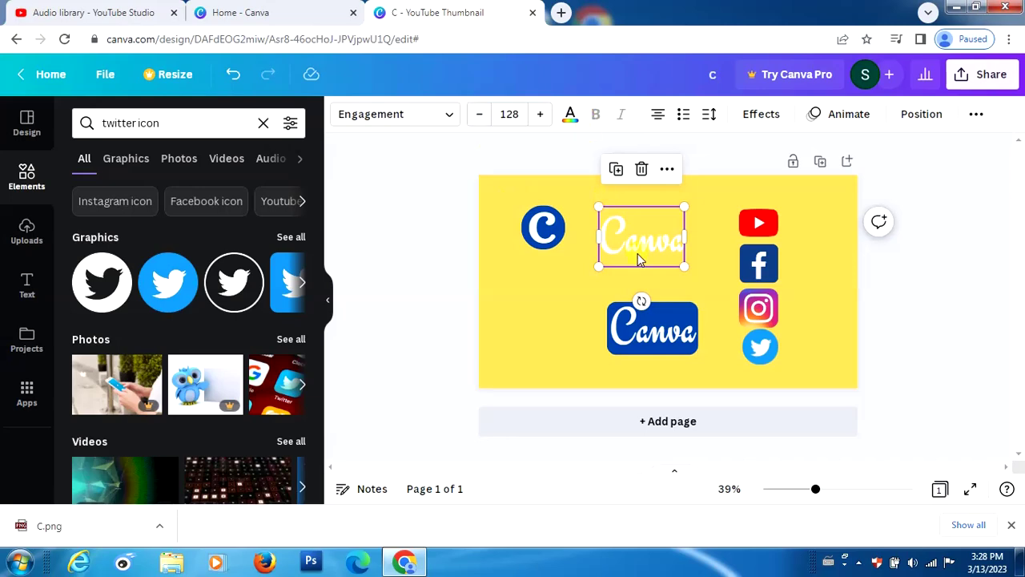
Colour the loose "Canva" text light blue and enlarge it to about size 183, just above the blue Canva logo
click(570, 117)
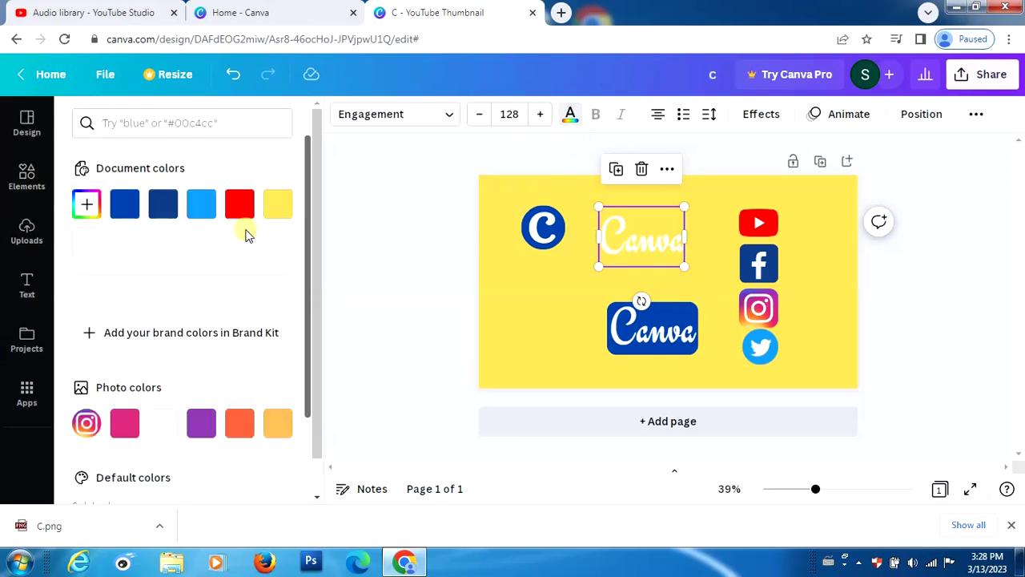
click(201, 210)
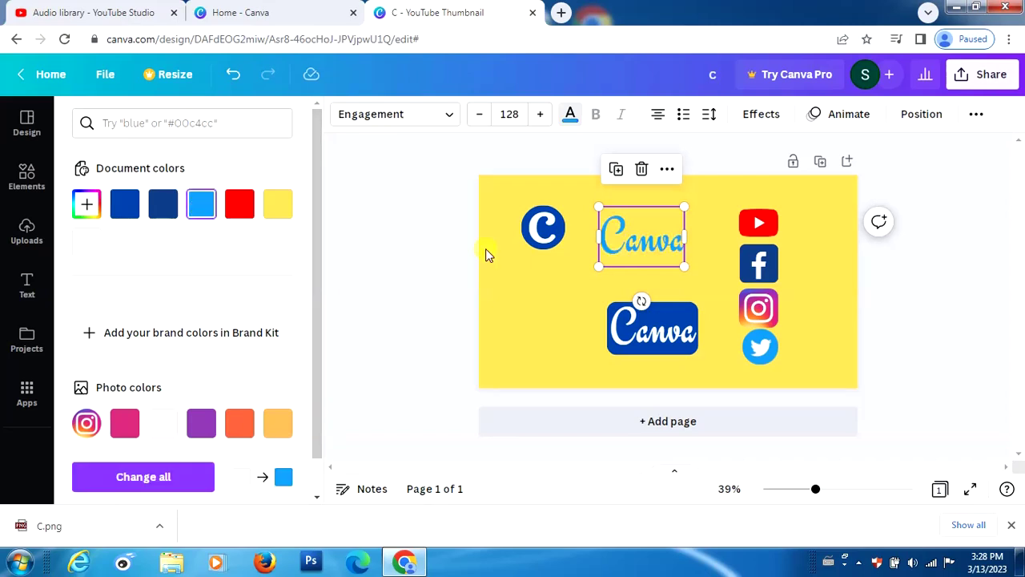
click(133, 213)
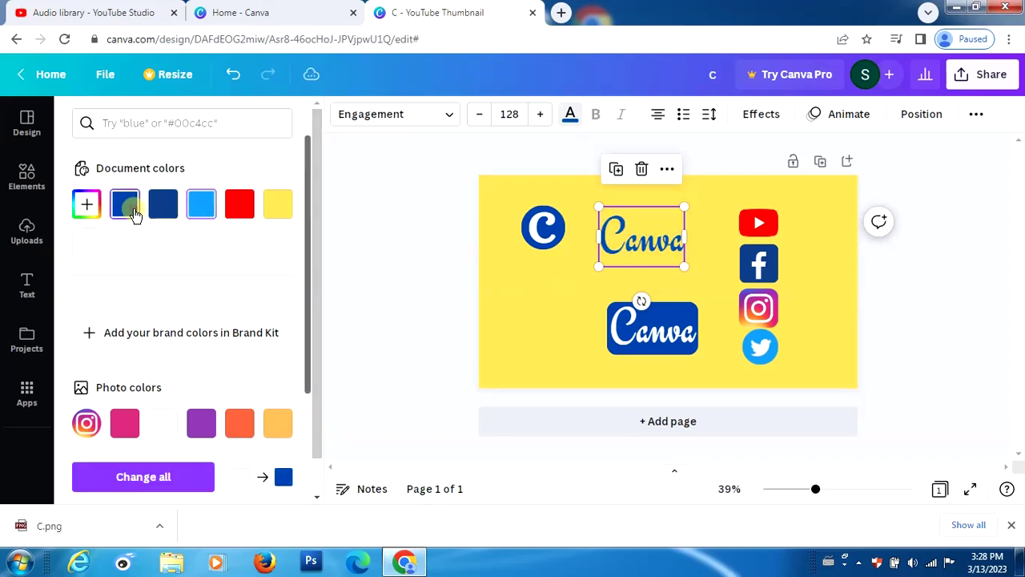
click(199, 207)
drag(597, 205, 561, 180)
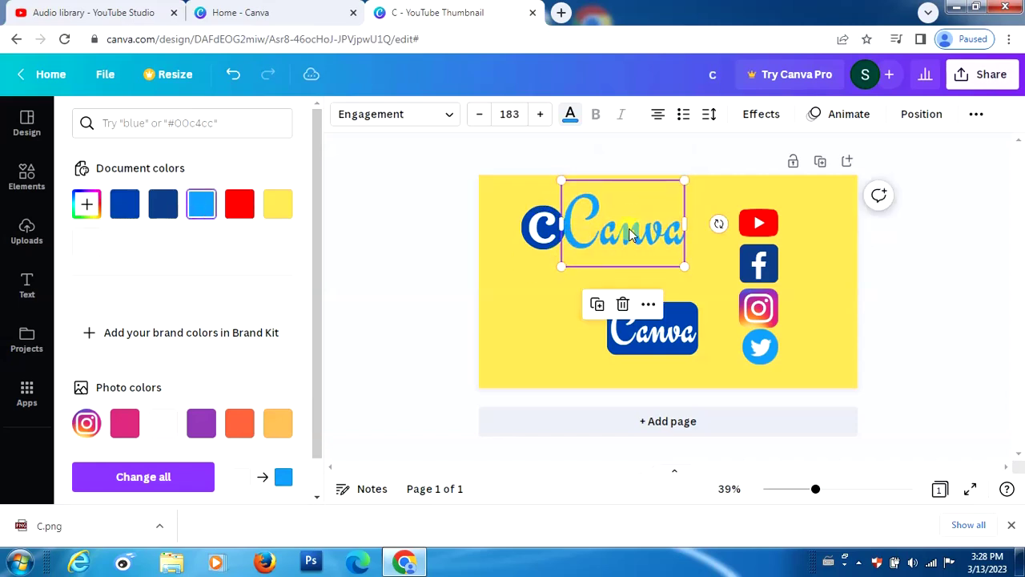
drag(631, 233, 635, 270)
Shrink the round C logo to about text size 66.8 near the page's upper-left corner, with the large "Canva" text close beside it
click(542, 233)
drag(542, 232, 521, 219)
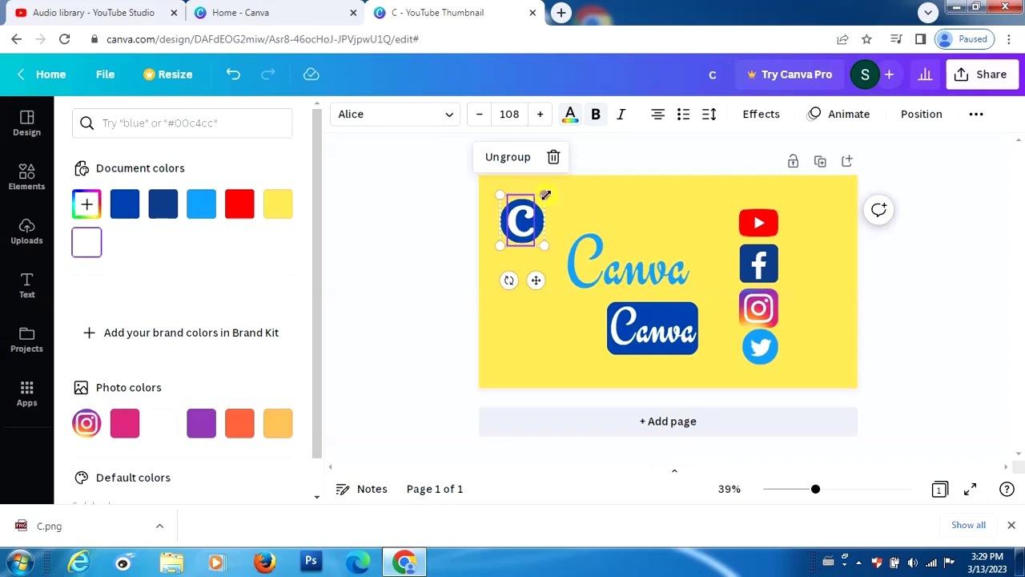
drag(544, 200, 519, 242)
drag(519, 240, 520, 239)
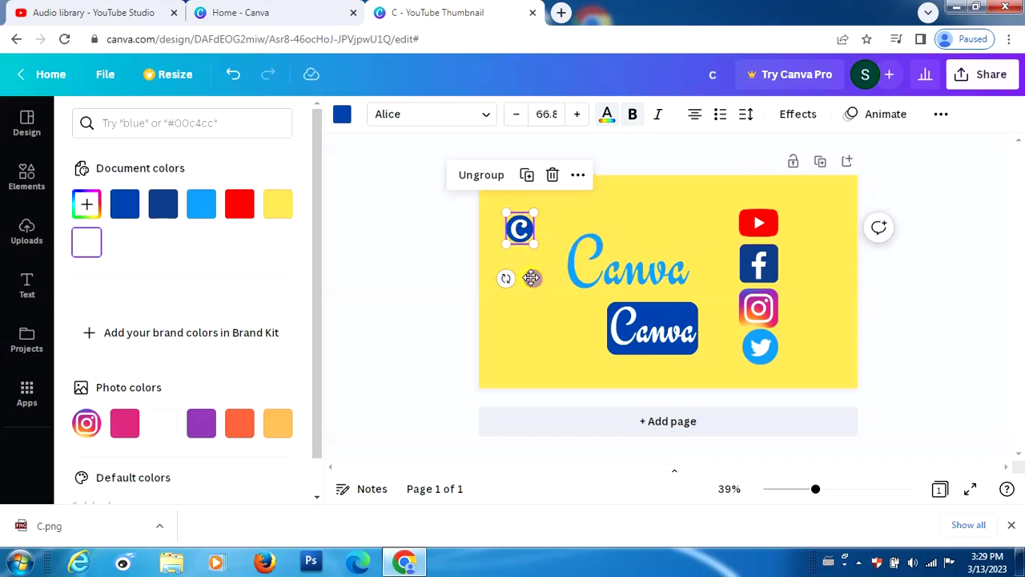
click(599, 281)
drag(631, 275, 598, 275)
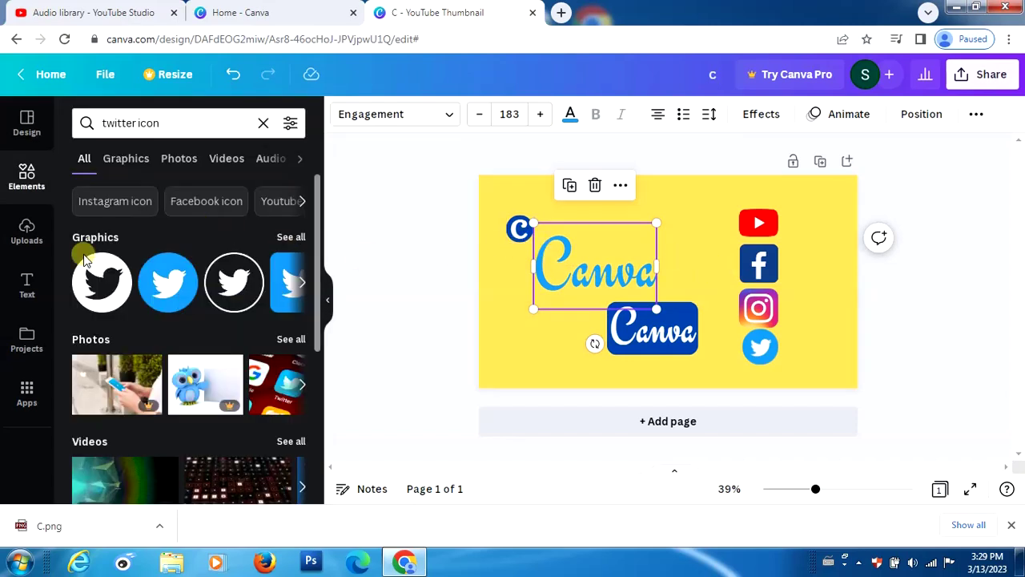
Add a heading to the page that reads "Design"
click(27, 276)
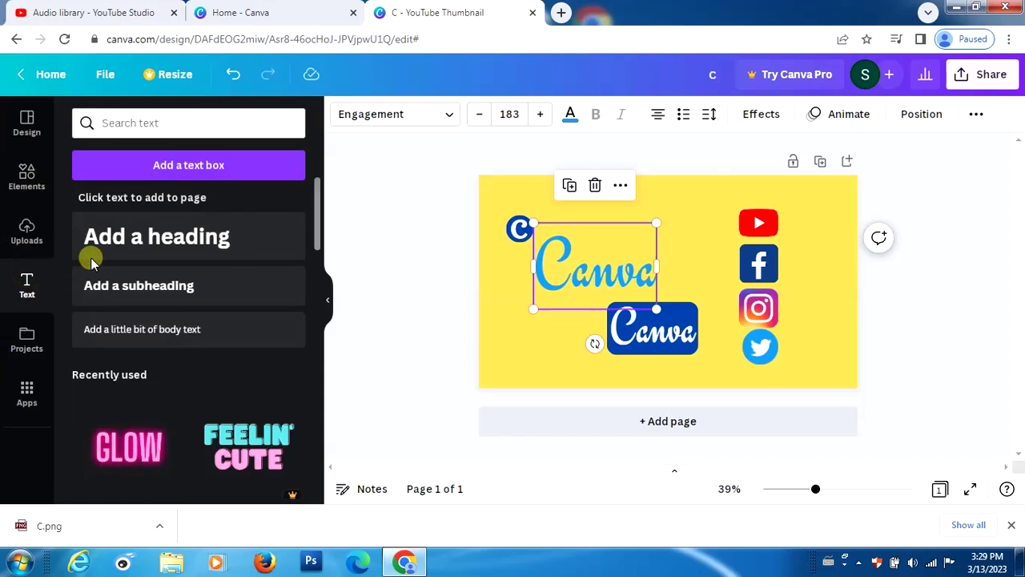
click(142, 235)
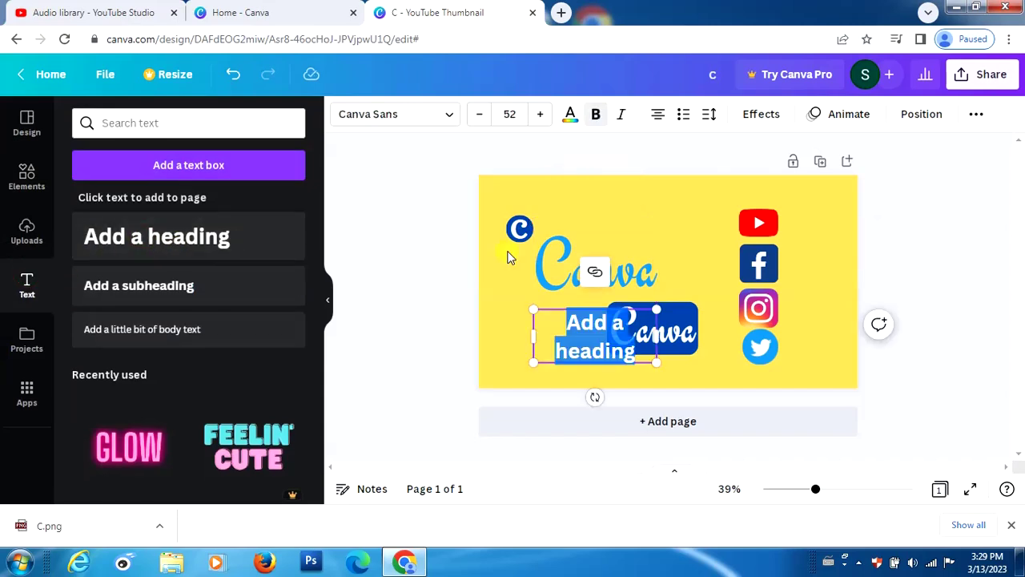
text(Des)
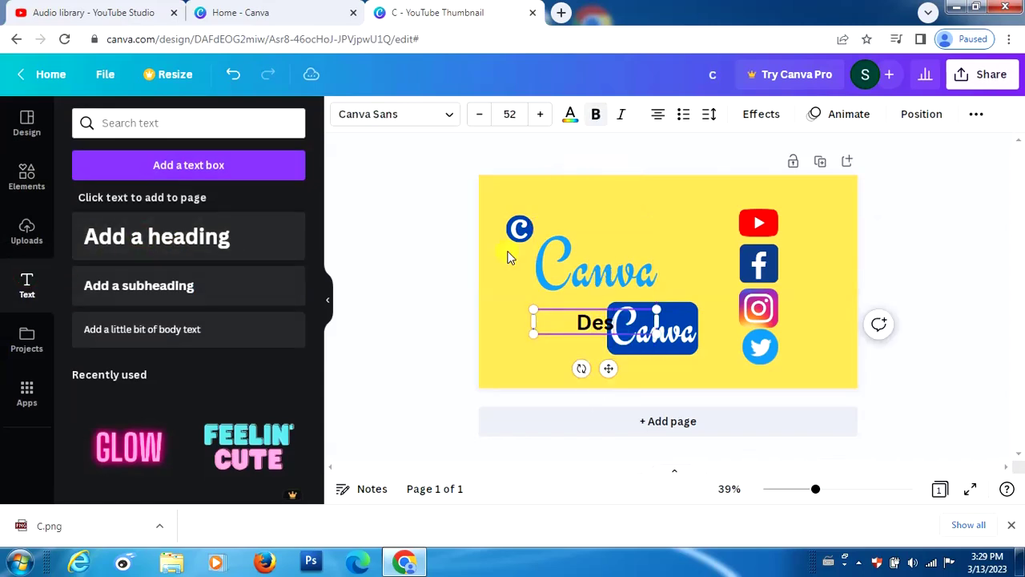
text(ign)
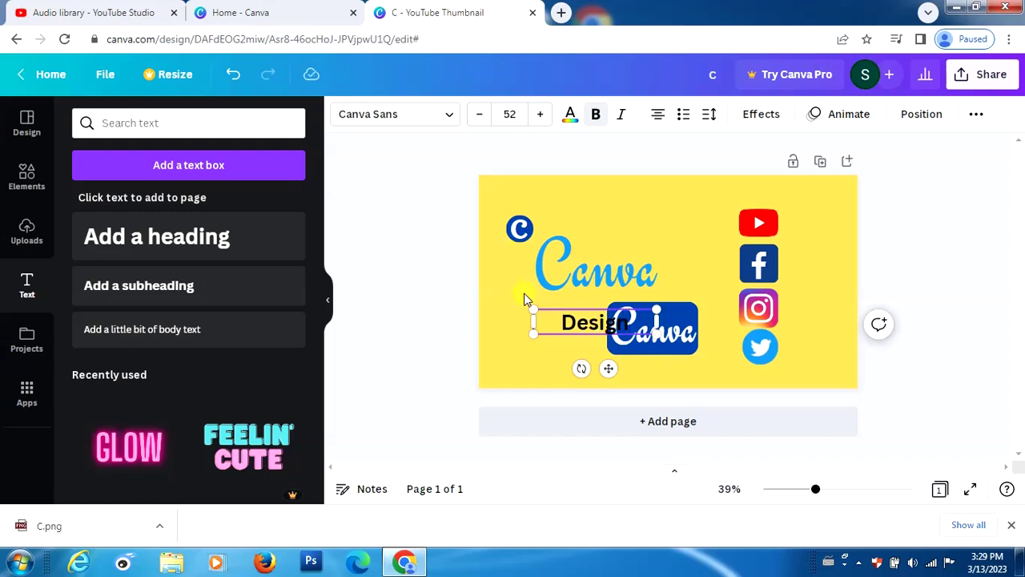
Colour the "Design" heading light blue and enlarge it to about size 63.6
key(ctrl+a)
click(573, 114)
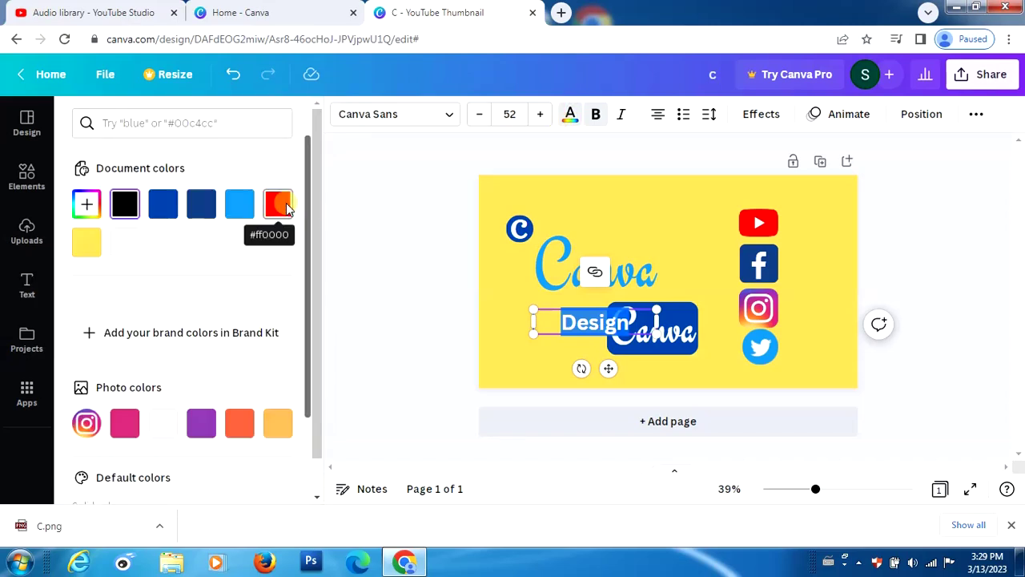
click(248, 214)
drag(531, 333, 513, 355)
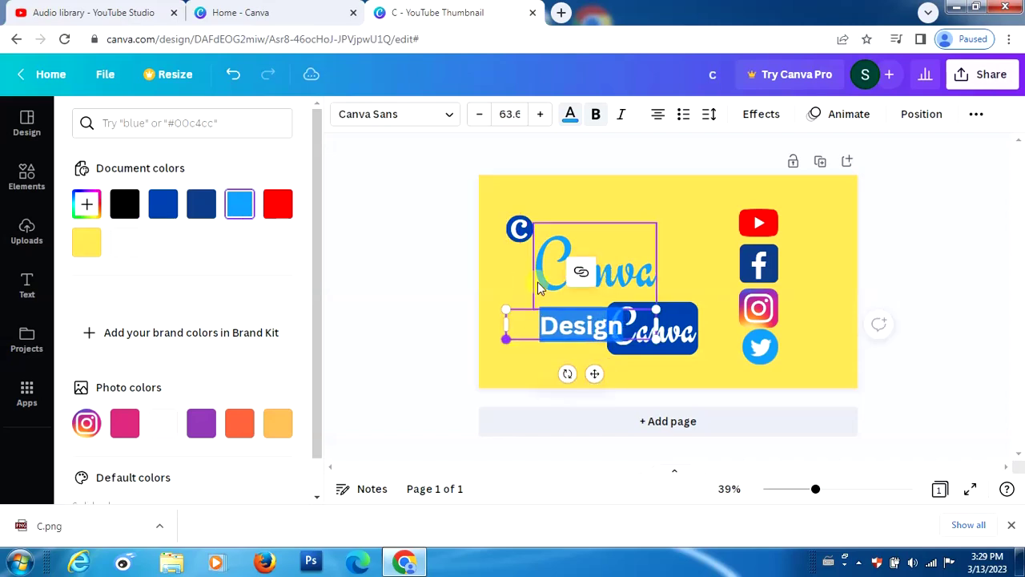
click(516, 278)
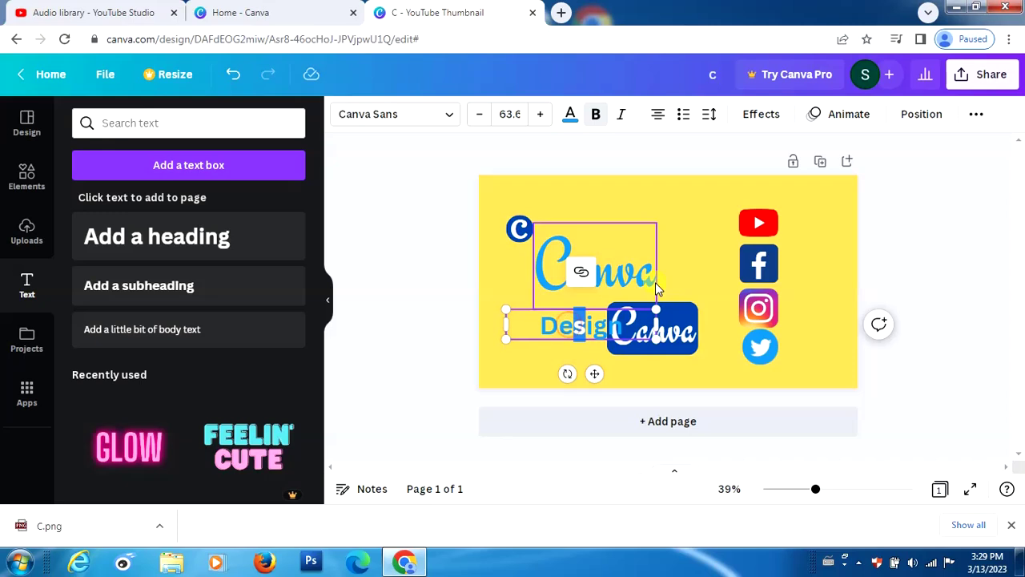
click(799, 261)
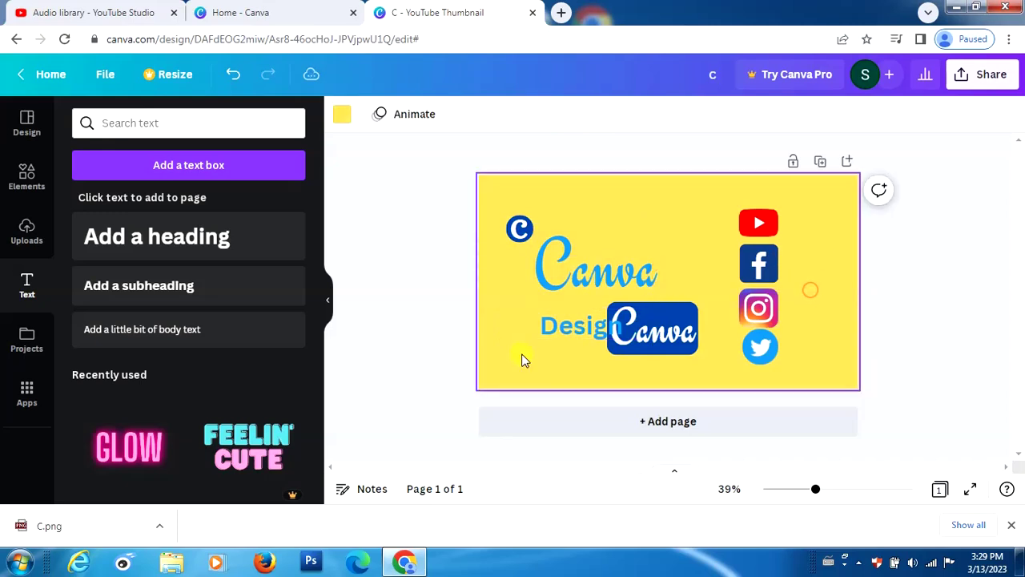
Arrange the large "Canva" text beside the C logo, the blue Canva logo beneath it and the "Design" heading left of the Instagram icon
drag(584, 338, 705, 268)
drag(661, 333, 575, 352)
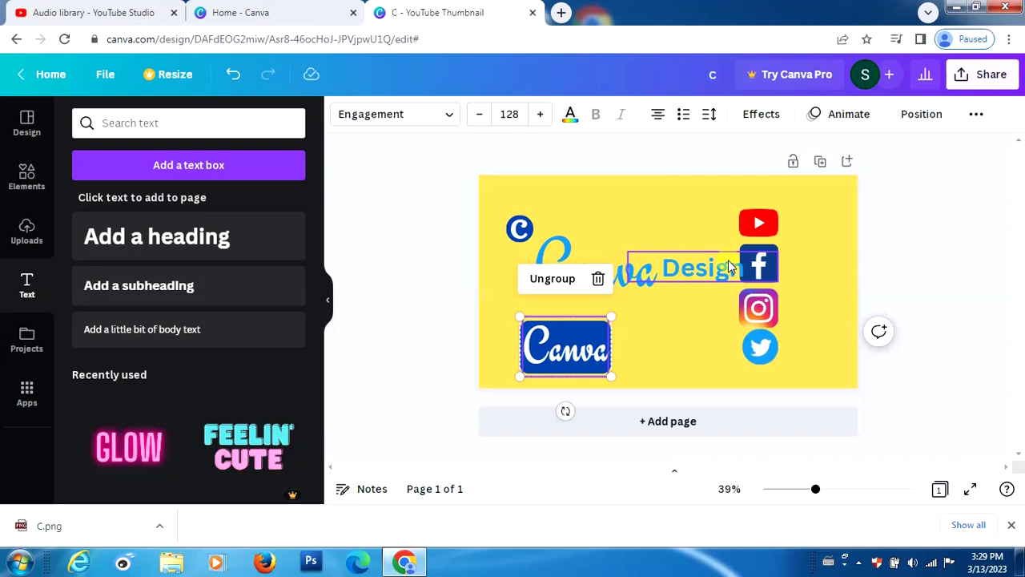
drag(699, 276, 690, 314)
drag(593, 271, 602, 249)
click(710, 350)
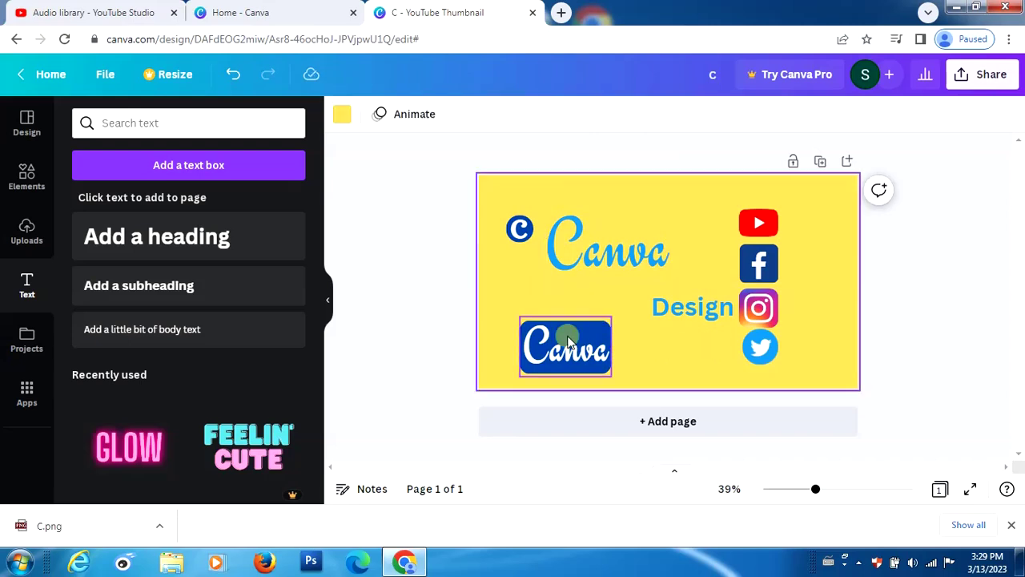
click(577, 362)
drag(579, 363, 599, 332)
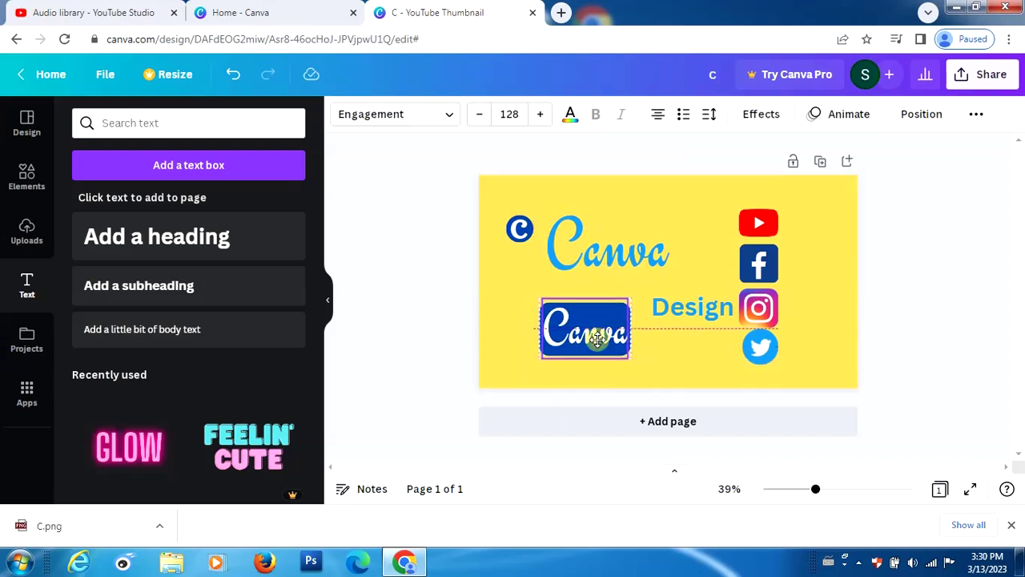
click(804, 313)
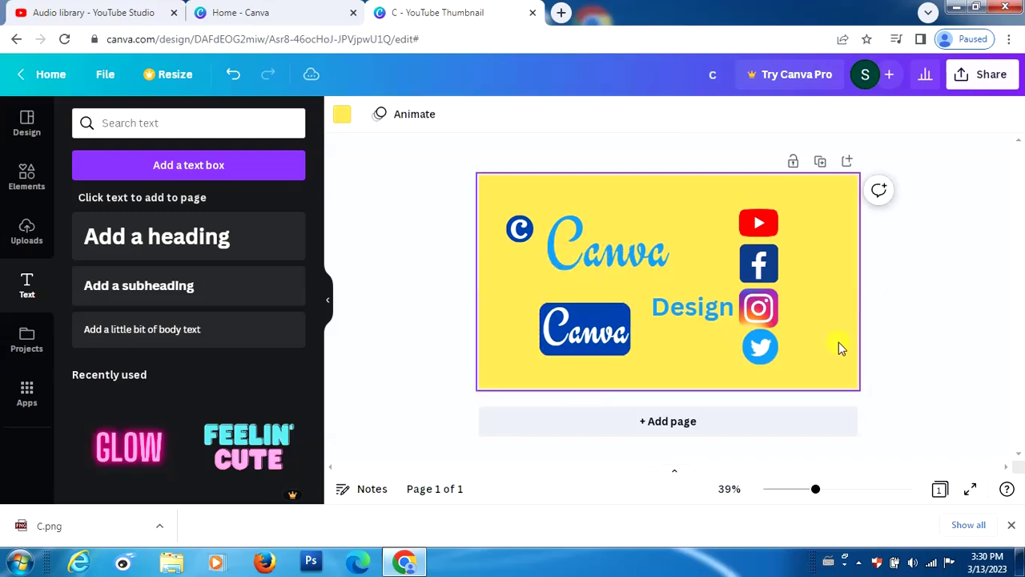
Nudge the "Design" heading slightly left, away from the Instagram icon
click(678, 304)
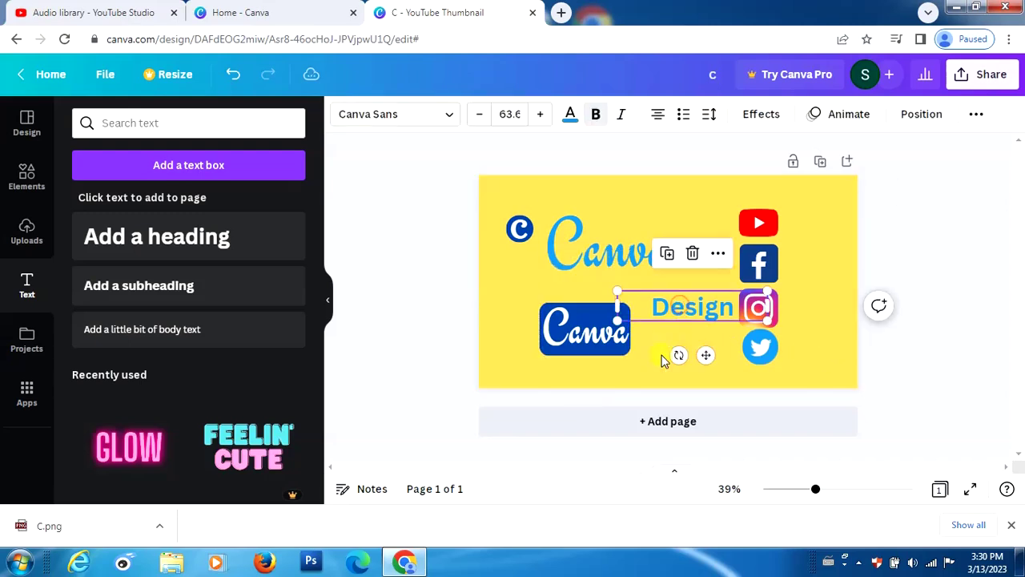
key(shift+Left)
key(shift+Left)
key(shift+Left)
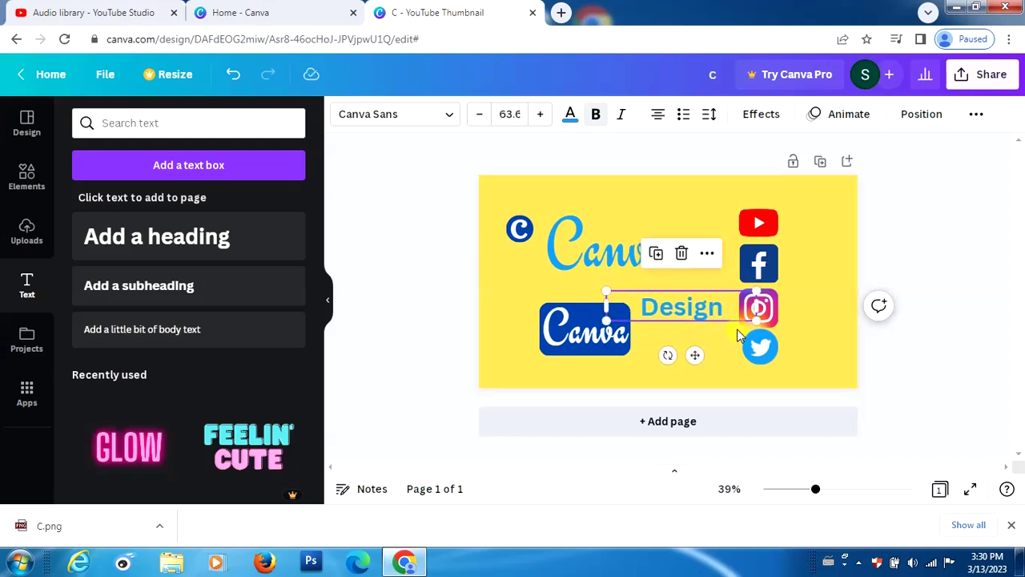
click(833, 224)
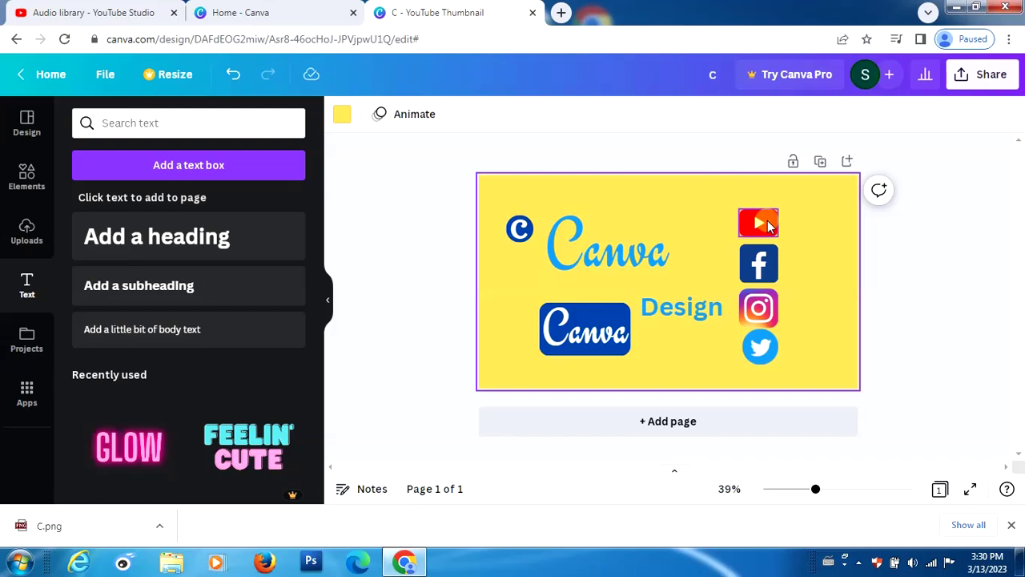
click(759, 270)
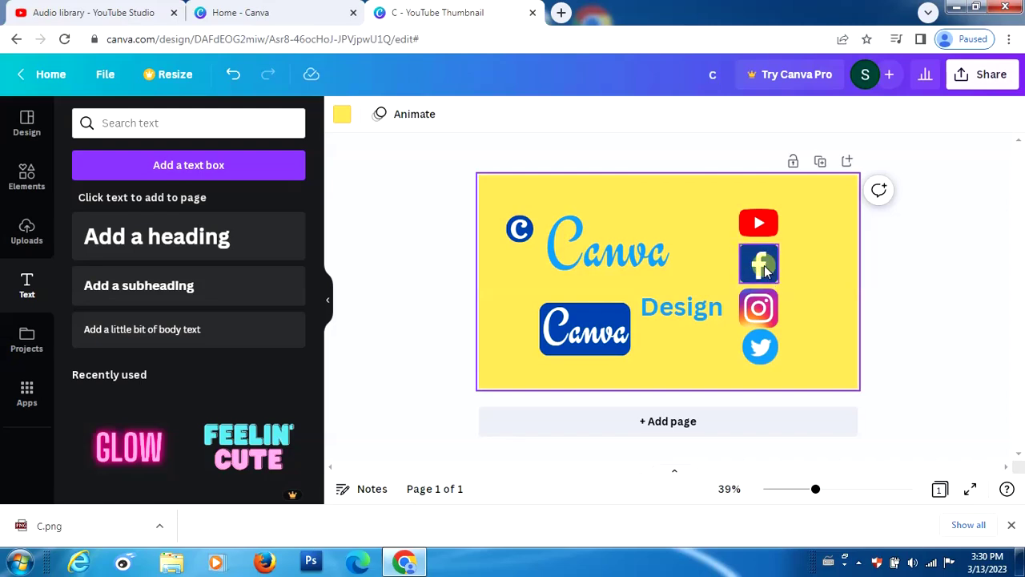